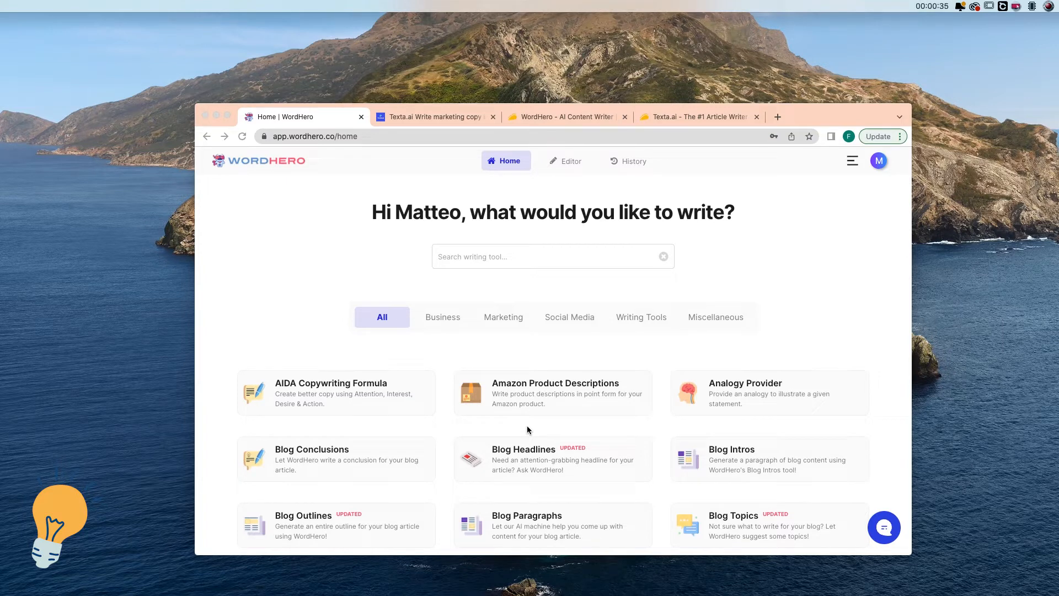
View the Texta.ai writing tools page and return to the WordHero home page.
left_click(297, 122)
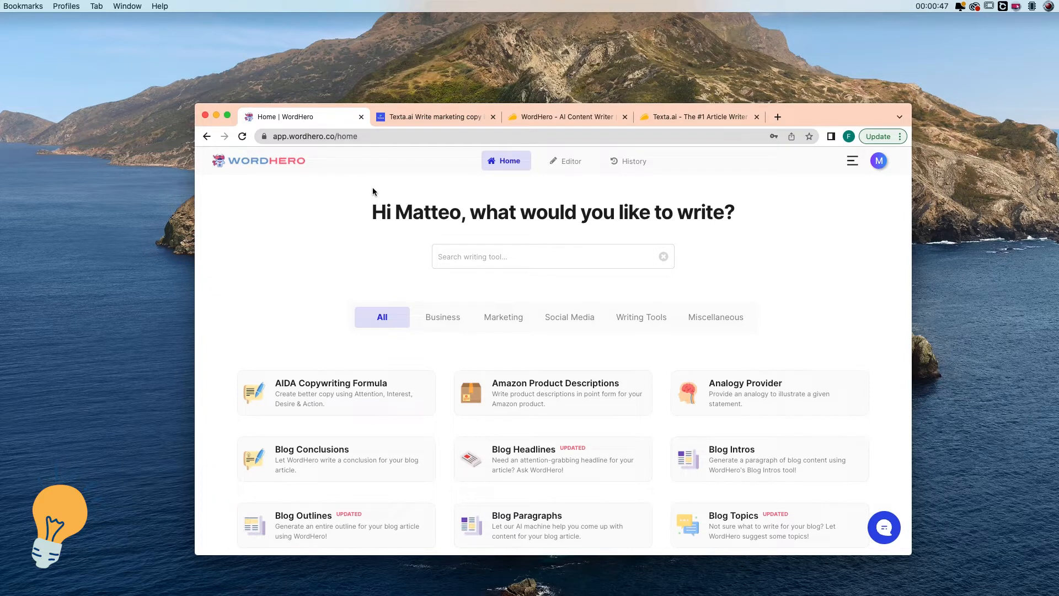
left_click(417, 119)
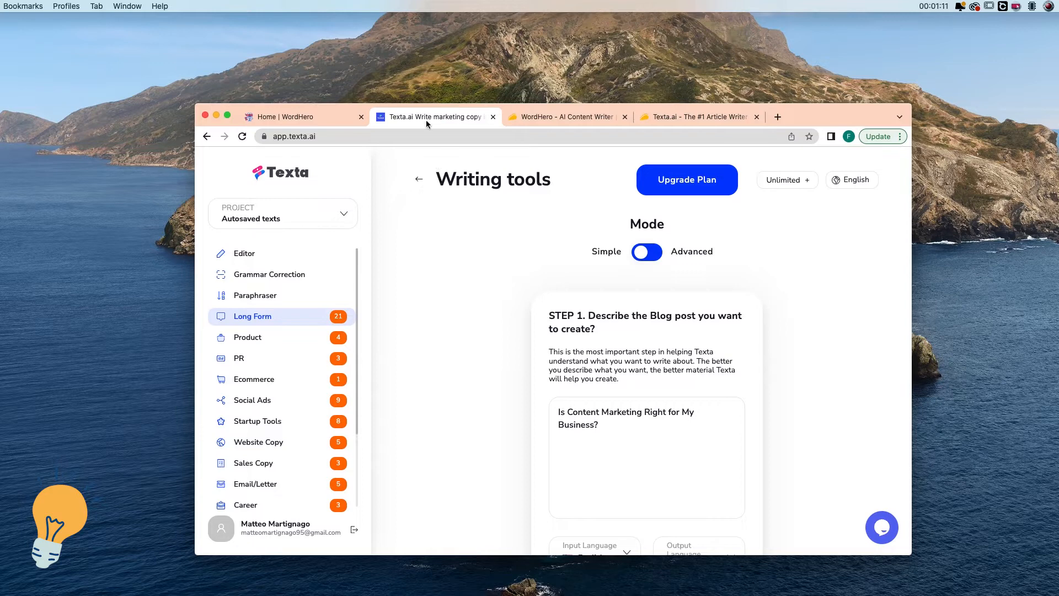
left_click(330, 122)
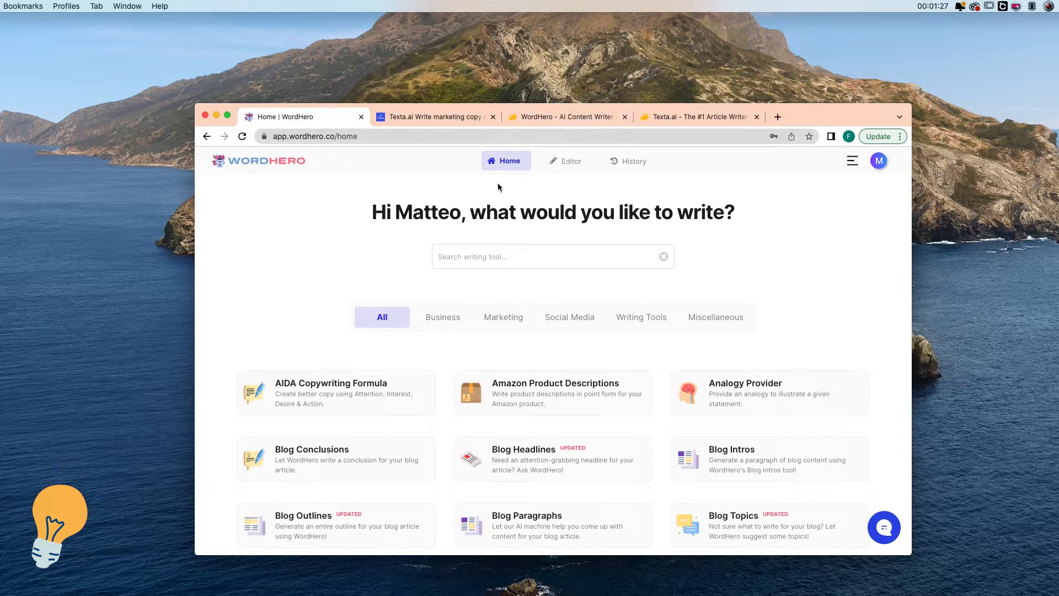
Browse the writing tools offered in WordHero's Business category.
scroll(270, 253, "down", 3)
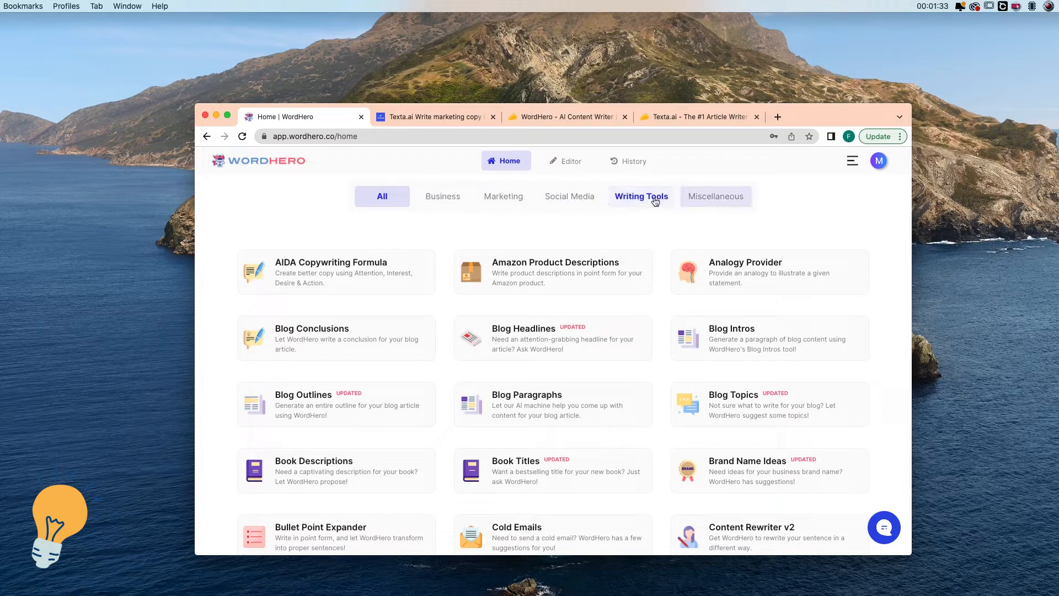
left_click(437, 203)
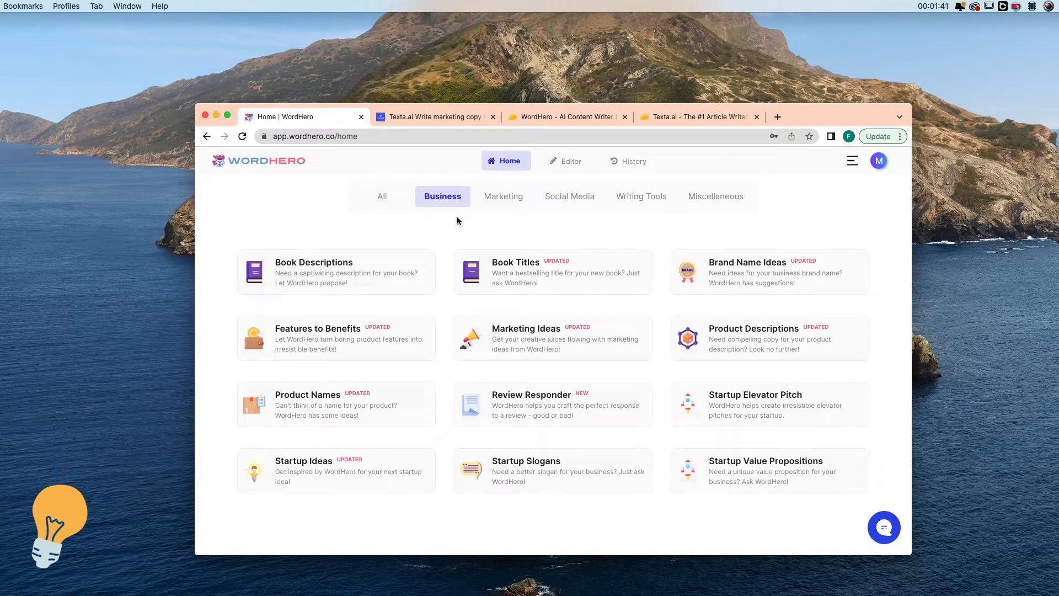
scroll(468, 236, "down", 2)
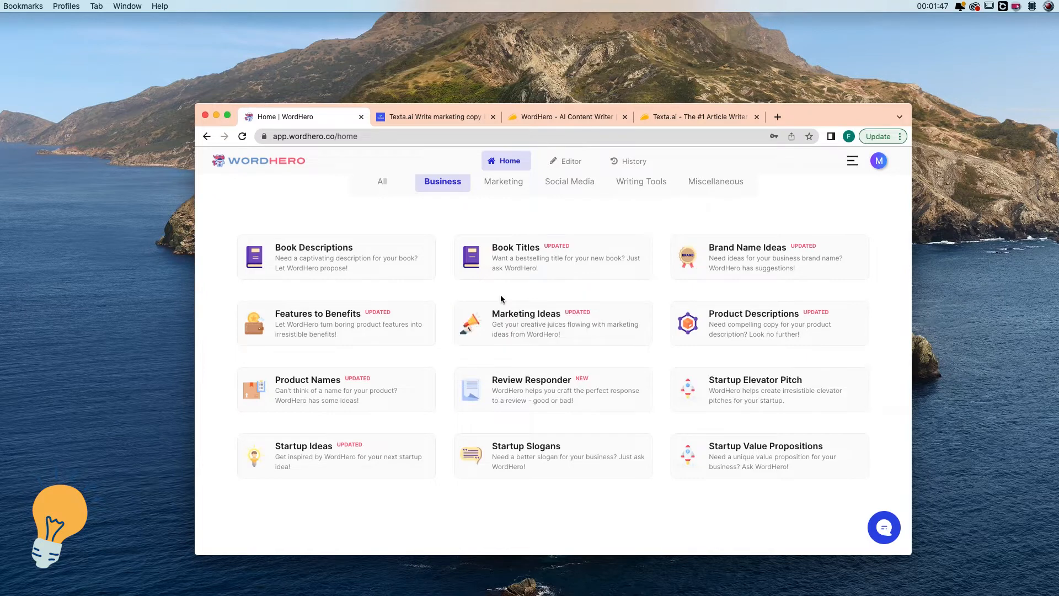
Browse the full list of writing tools in the Marketing category, from blog tools to welcome emails.
scroll(500, 294, "up", 3)
left_click(500, 250)
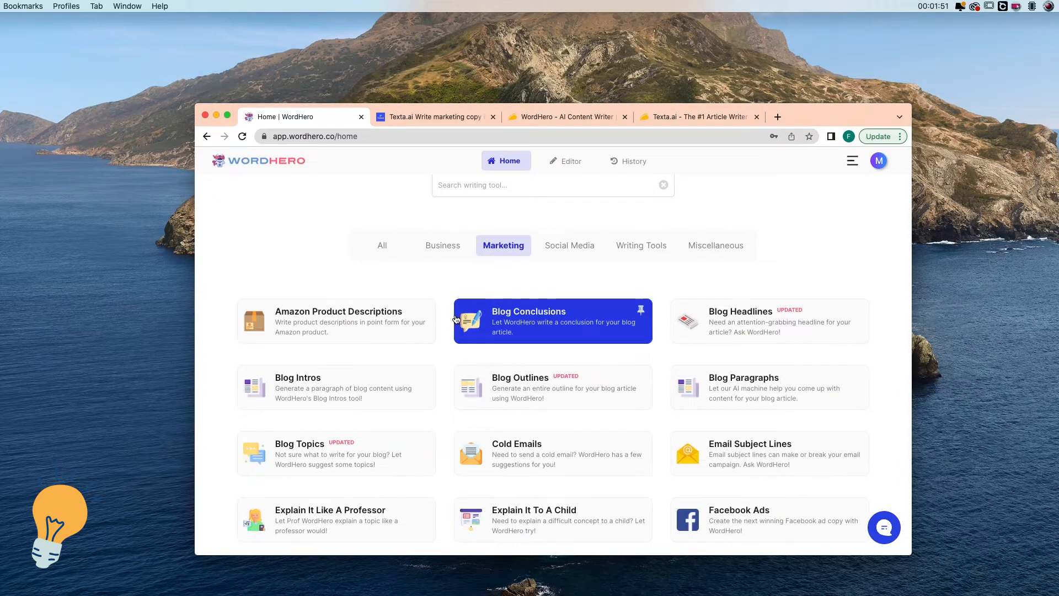
scroll(446, 326, "down", 3)
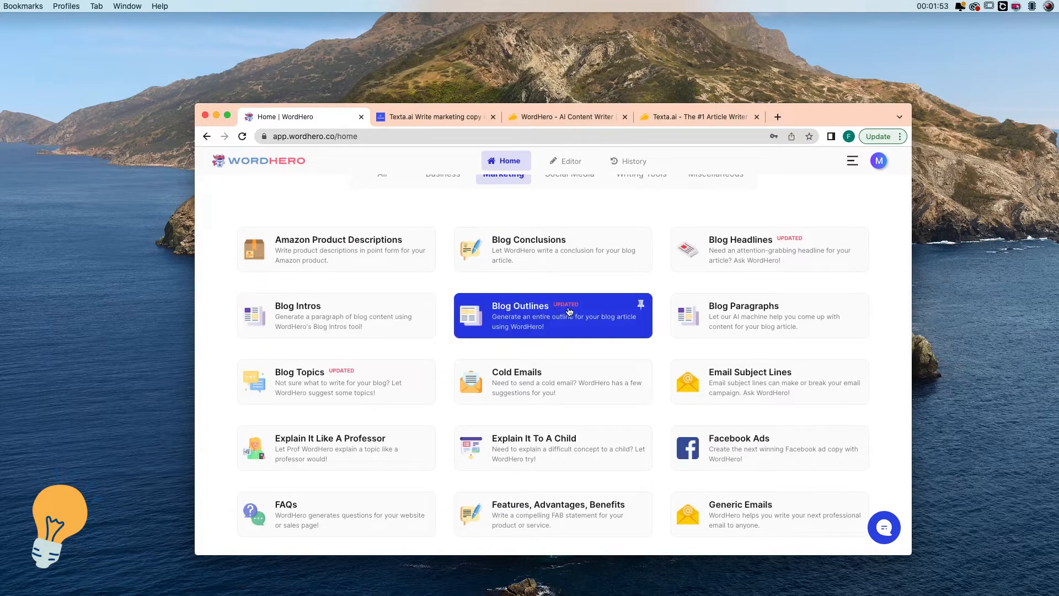
scroll(570, 313, "down", 1)
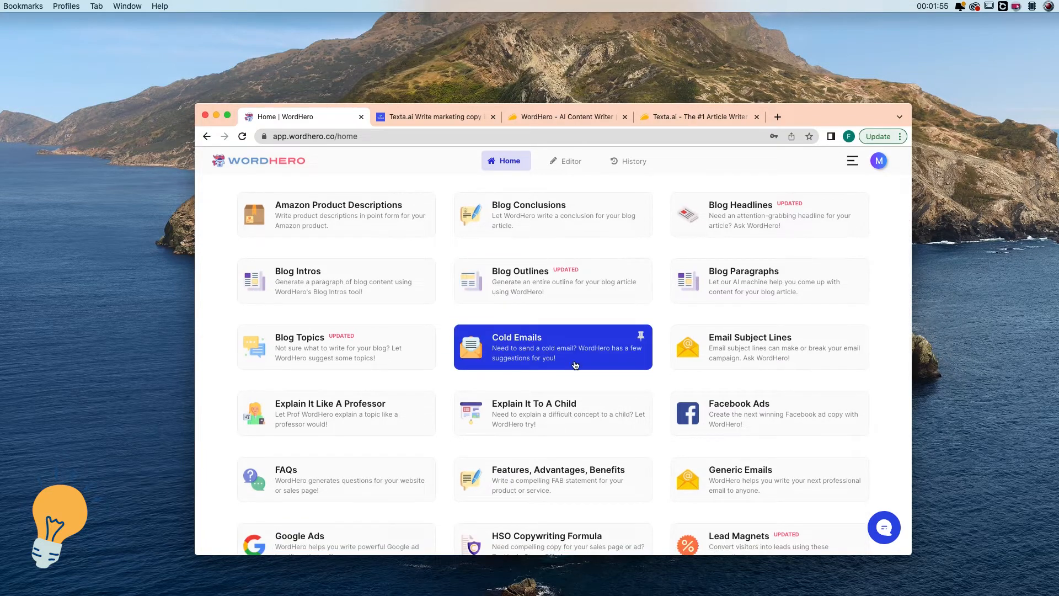
scroll(575, 365, "down", 10)
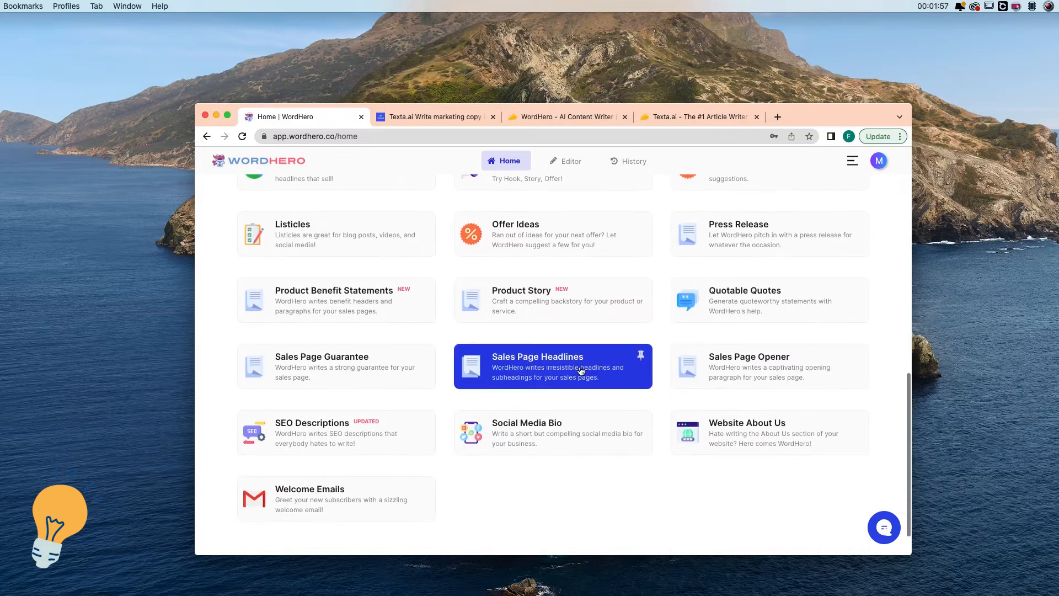
scroll(660, 358, "down", 1)
scroll(660, 359, "up", 5)
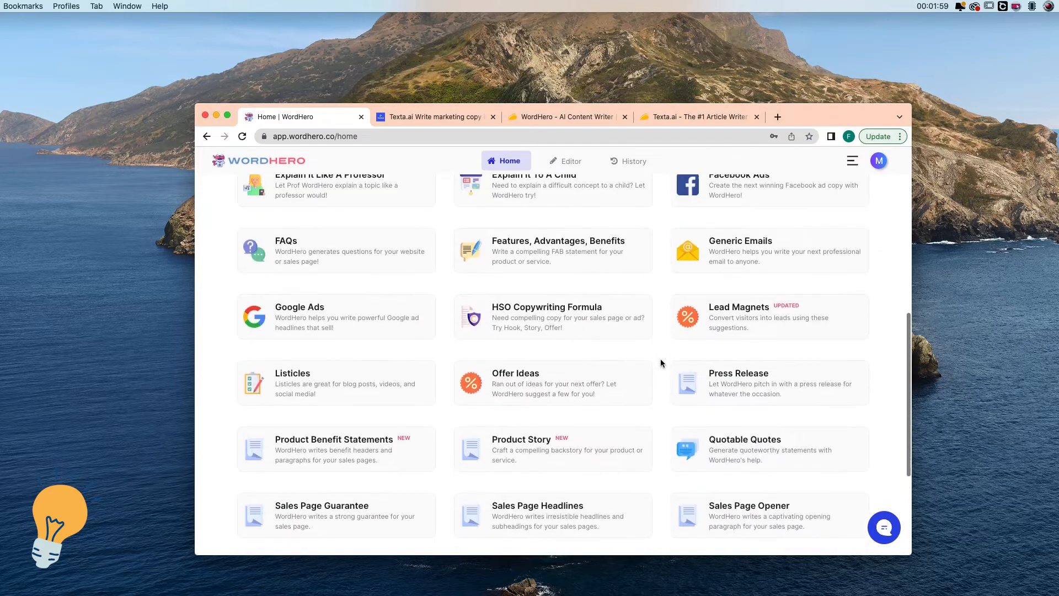
scroll(660, 359, "up", 10)
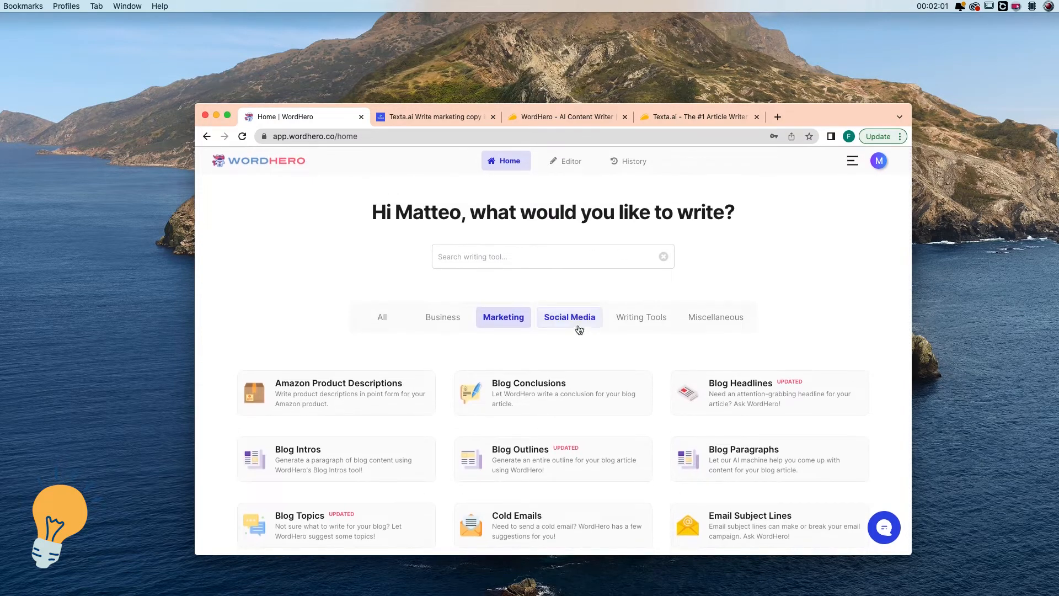
Examine the tools in the Writing Tools category.
left_click(622, 322)
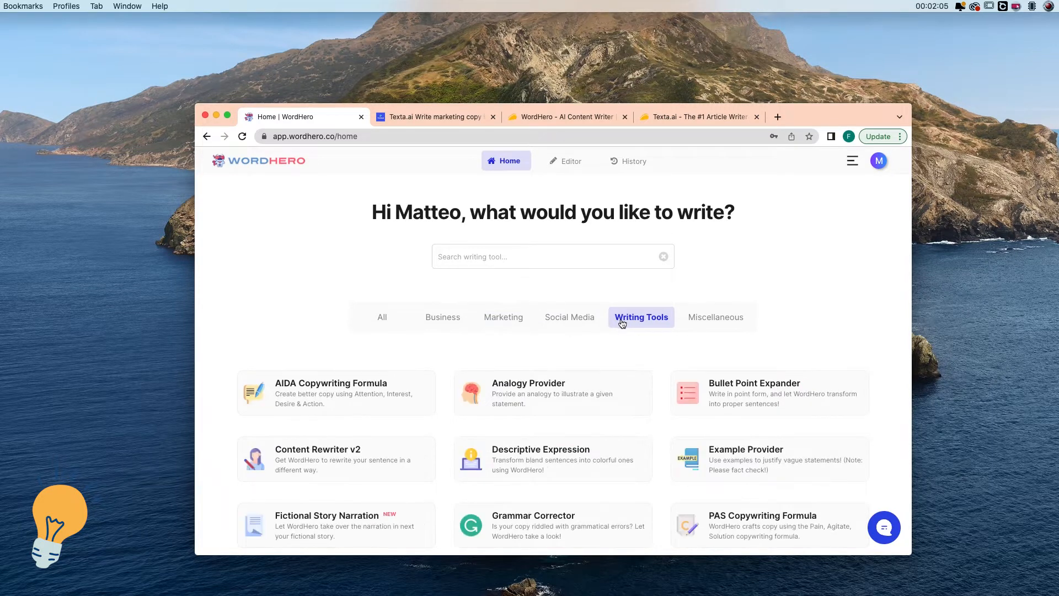
scroll(662, 368, "down", 3)
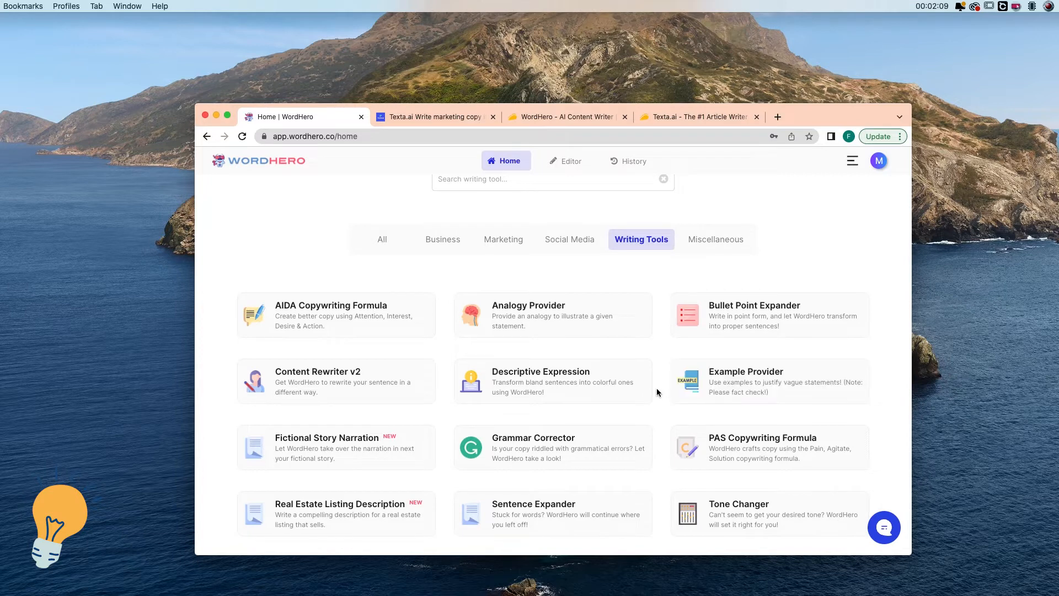
scroll(657, 392, "down", 2)
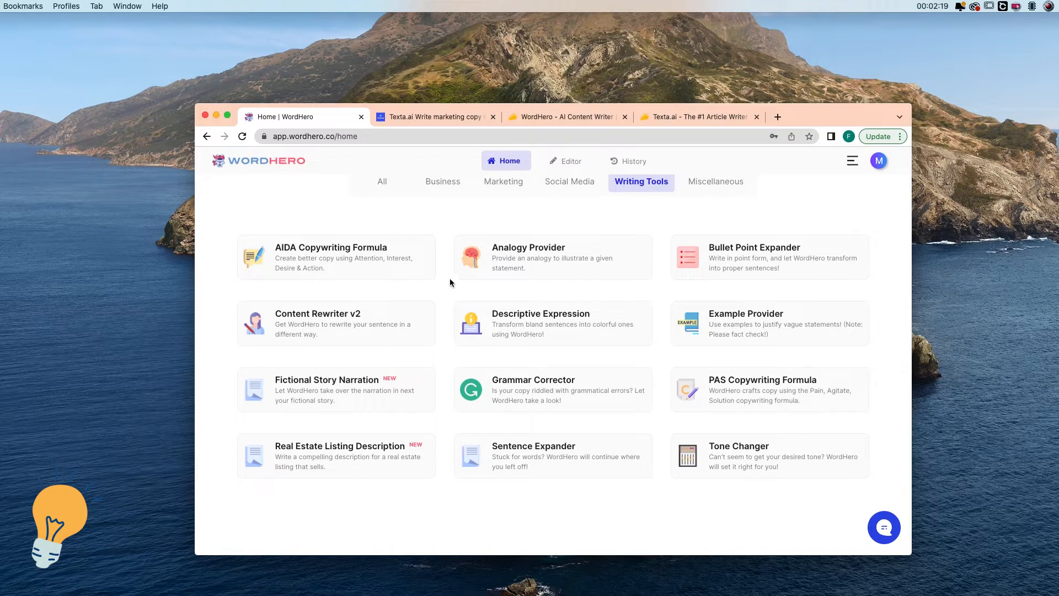
scroll(643, 218, "up", 3)
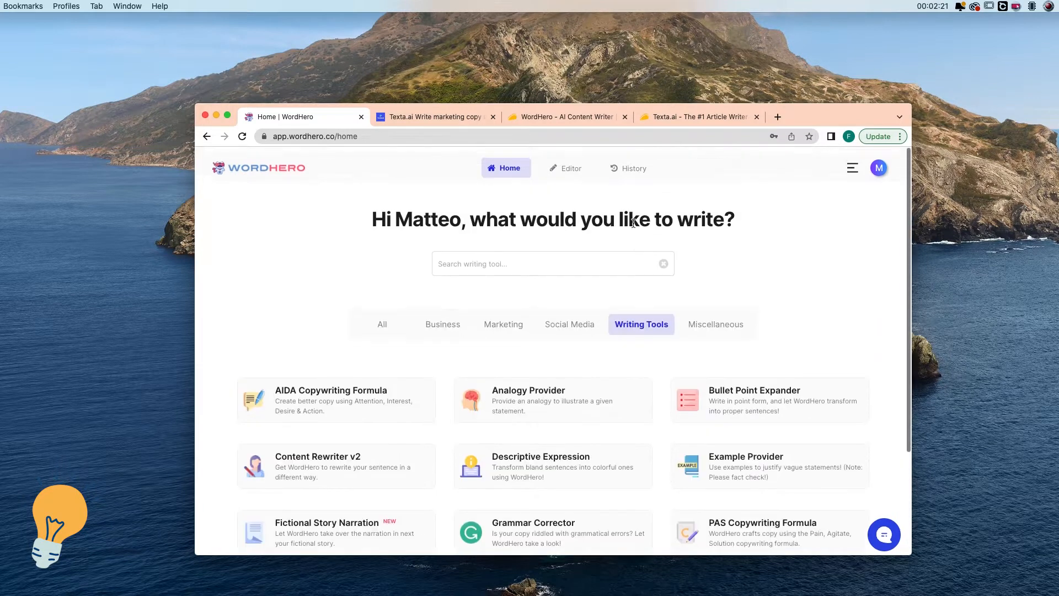
Open the WordHero editor and title the document "Best practices to reach financial freedom".
left_click(570, 163)
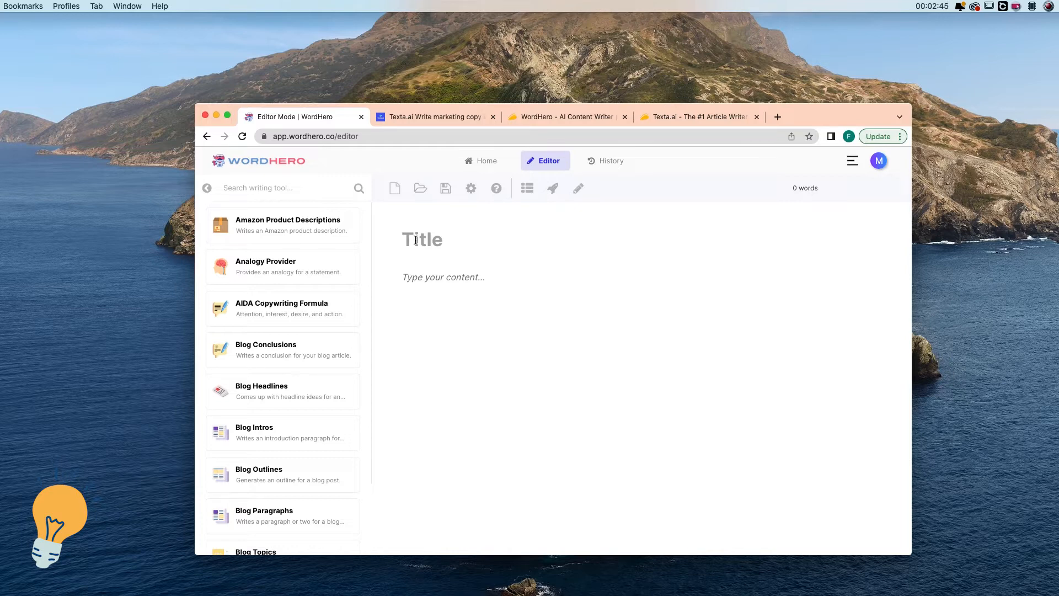
type("Best practice")
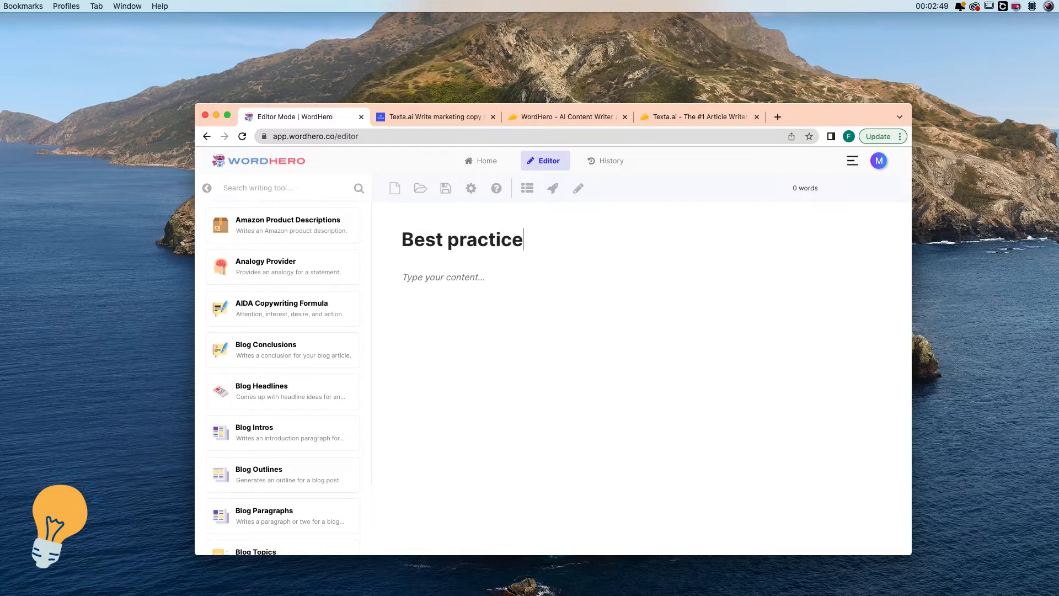
type("s to reach financ")
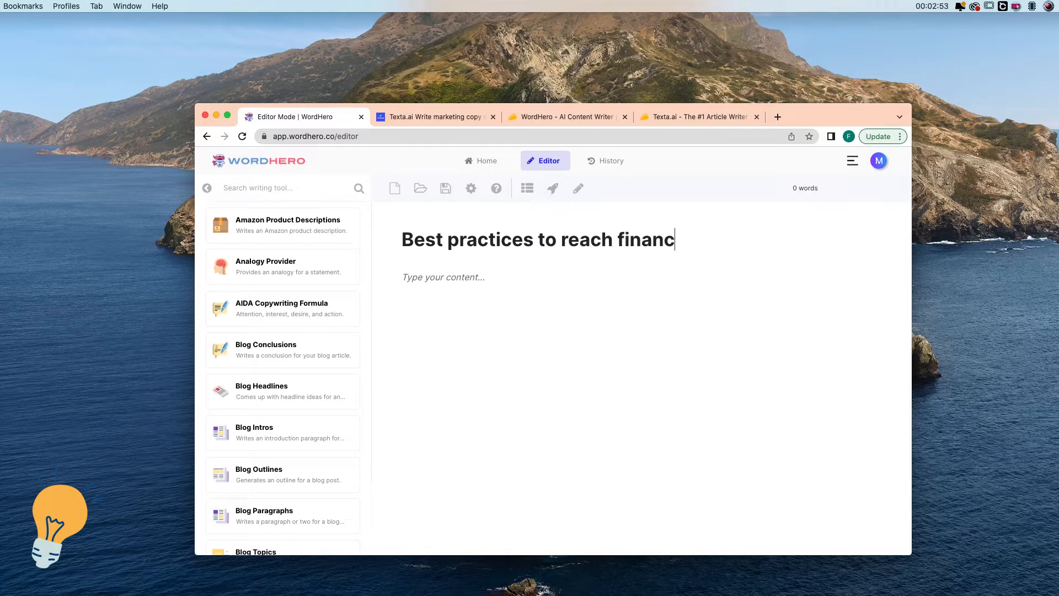
type("ial freedo")
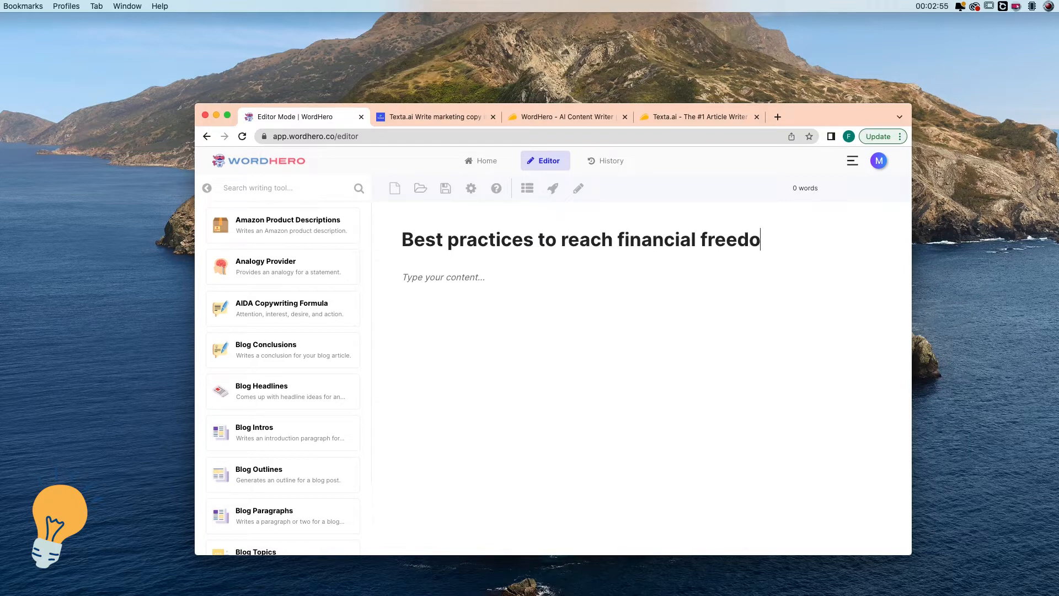
type("m in 2")
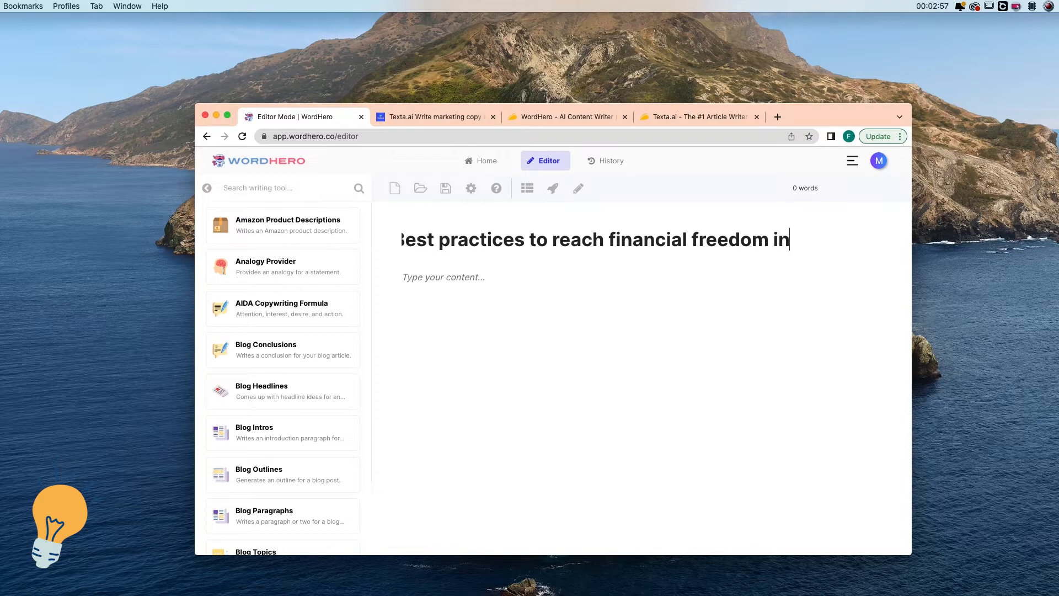
key("BackSpace")
key("BackSpace")
key("BackSpace")
key("BackSpace")
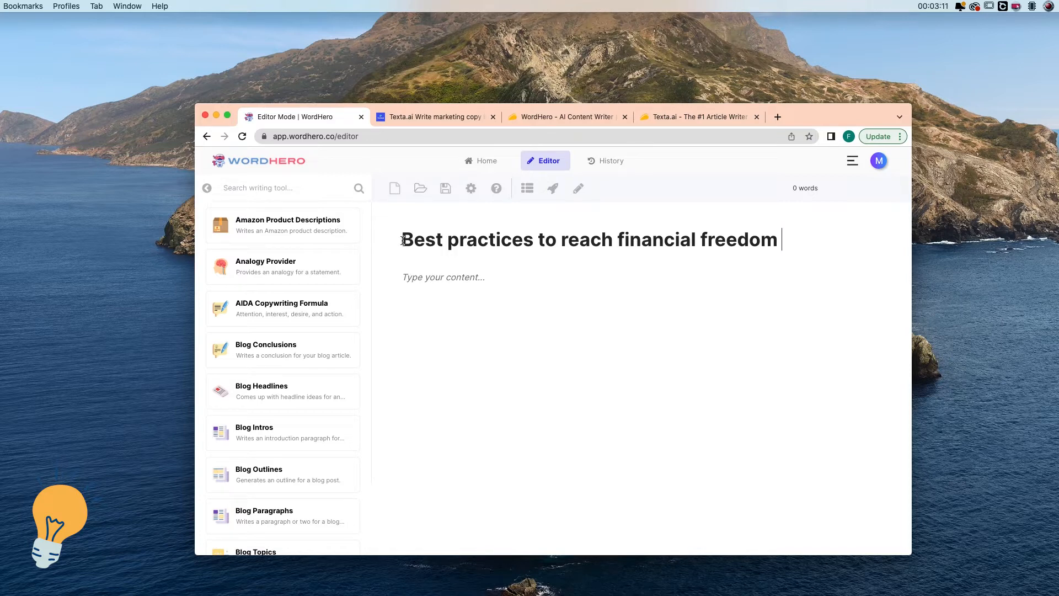
Generate a blog outline from the document title.
left_click_drag(403, 240, 776, 243)
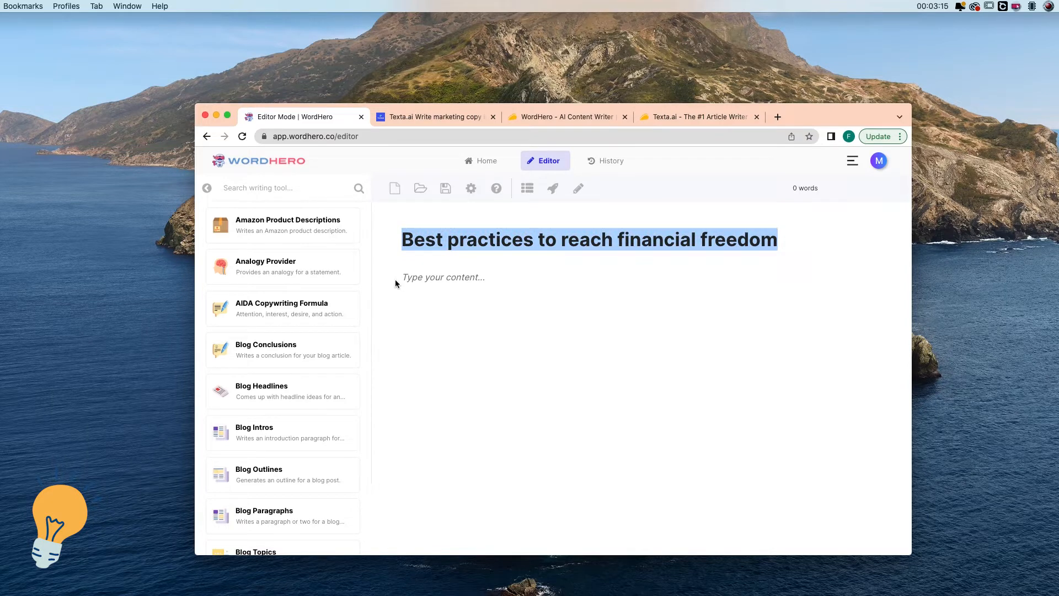
left_click(409, 277)
left_click_drag(402, 240, 800, 253)
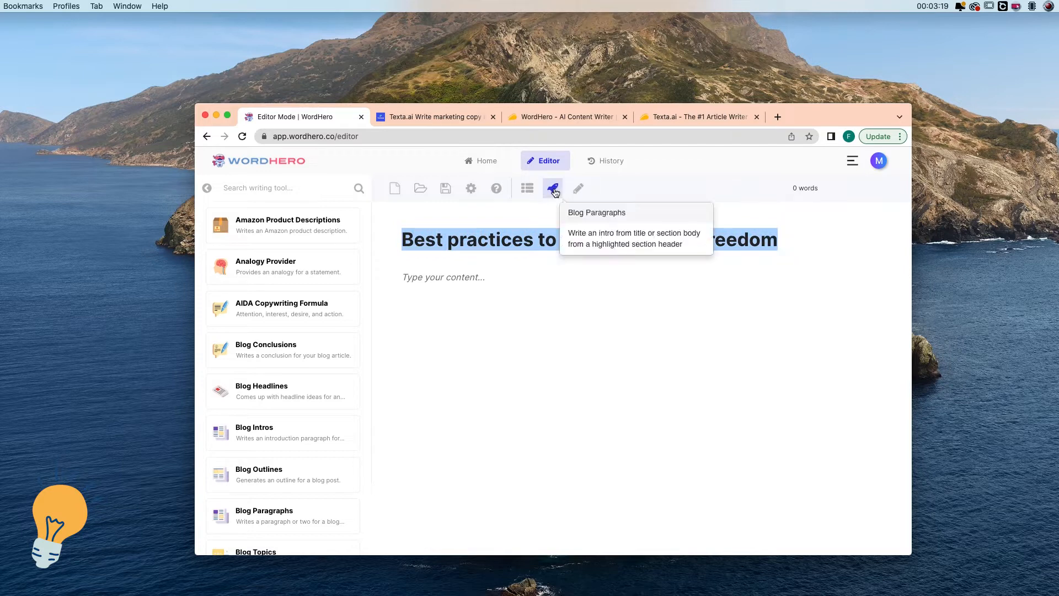
left_click(524, 190)
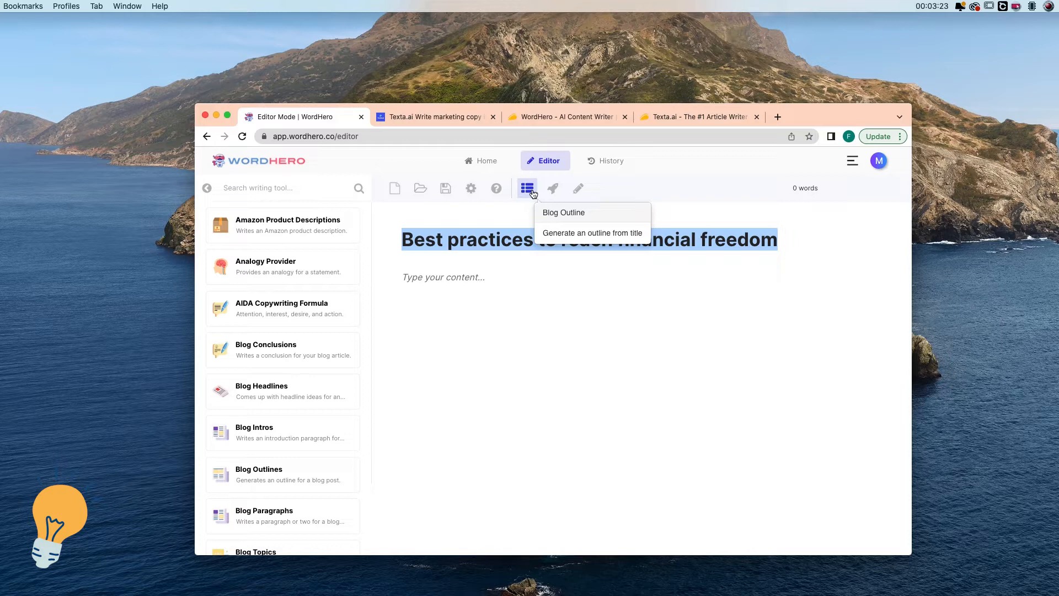
left_click(532, 192)
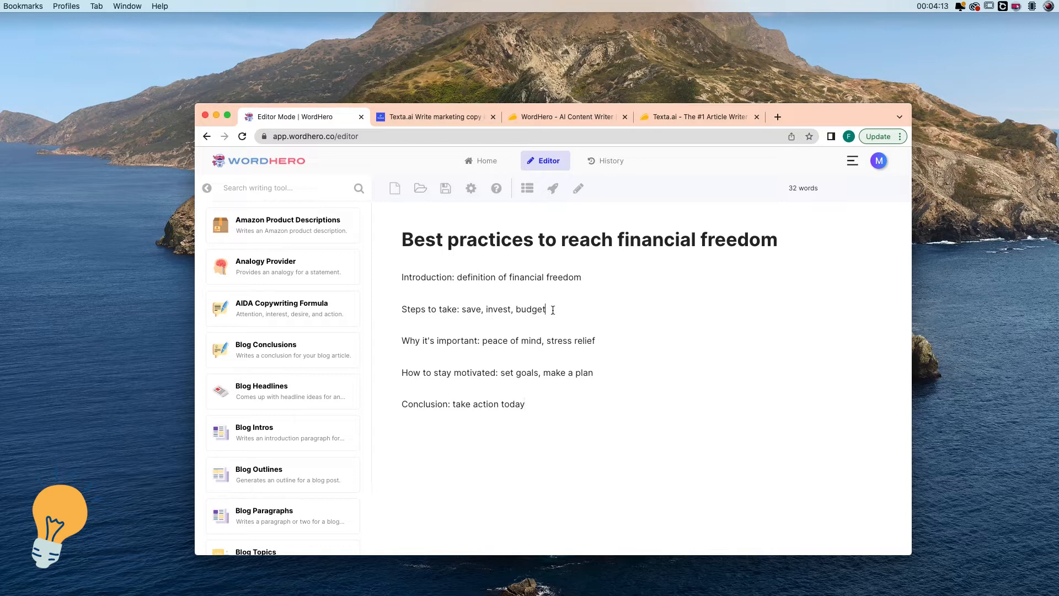
Strip the "Introduction:" and "Conclusion:" labels from the outline so those lines start with "Definition" and "Take".
left_click_drag(539, 411, 398, 273)
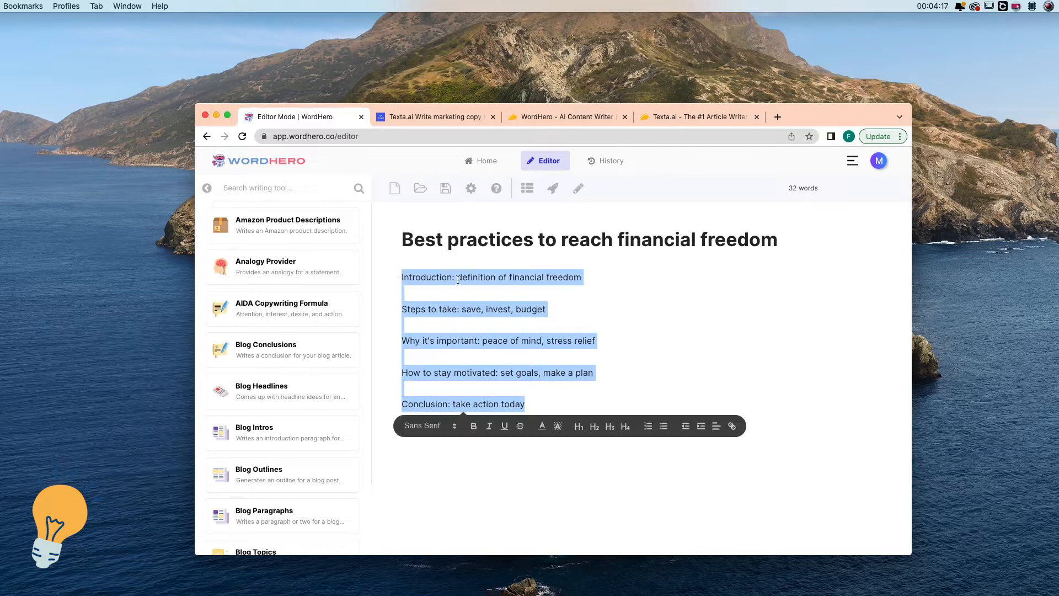
left_click(548, 402)
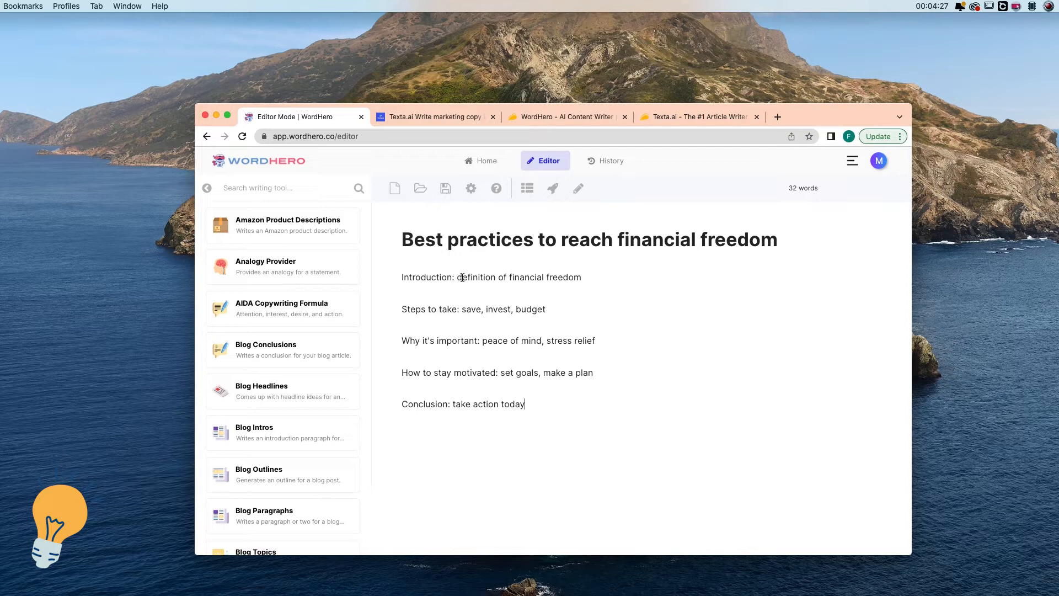
left_click_drag(463, 277, 398, 277)
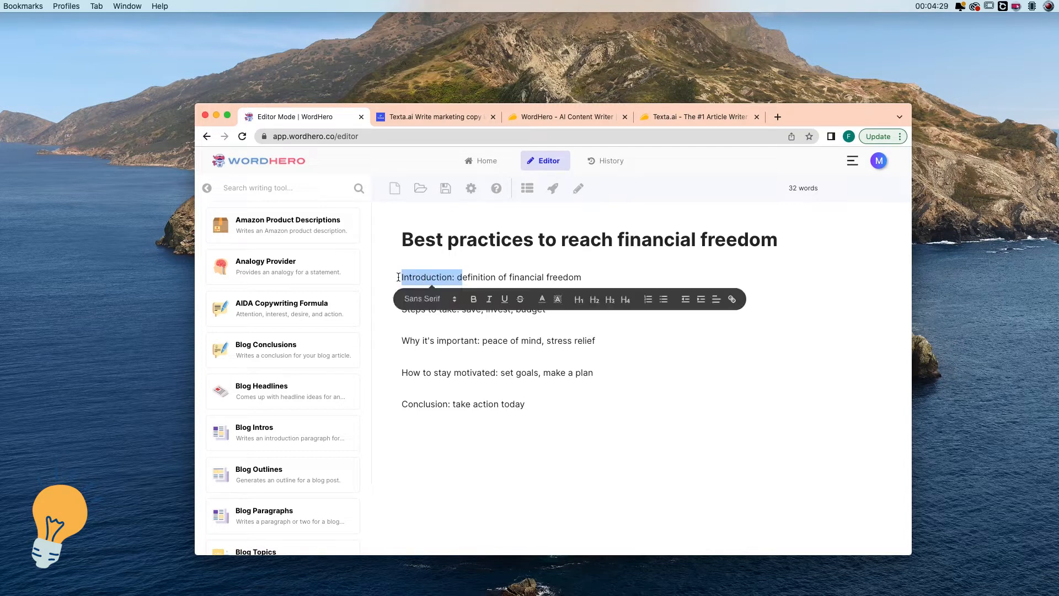
type("D")
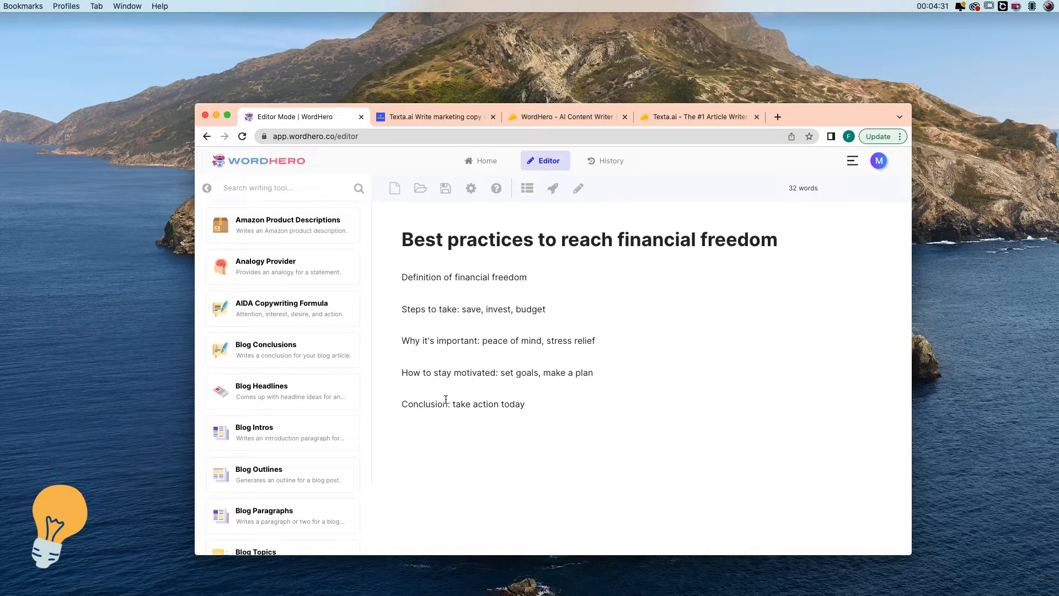
left_click_drag(455, 403, 391, 406)
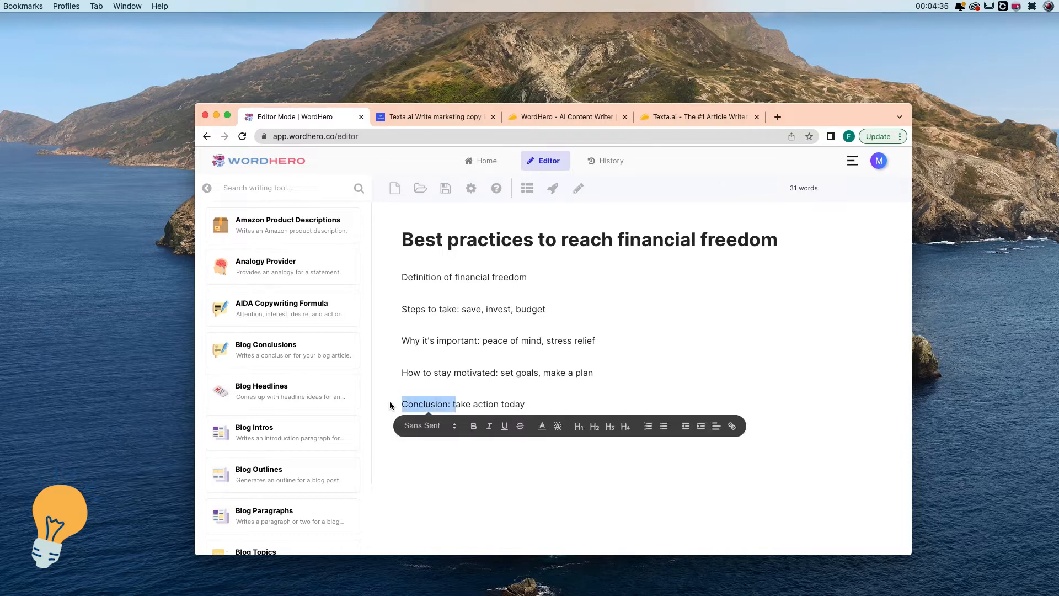
type("T")
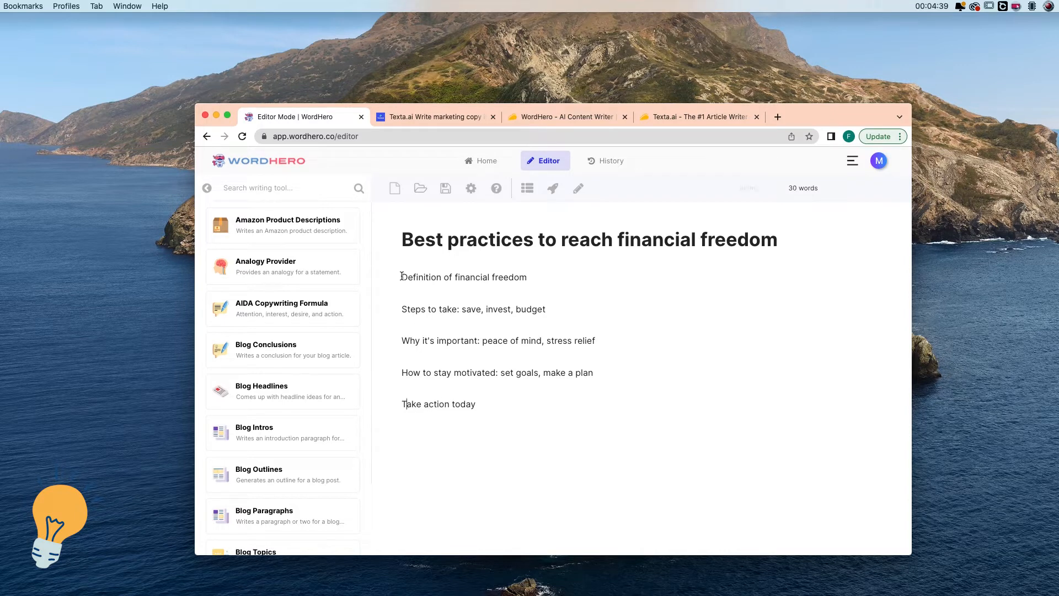
Format all five outline lines as Heading 2.
left_click_drag(402, 275, 494, 399)
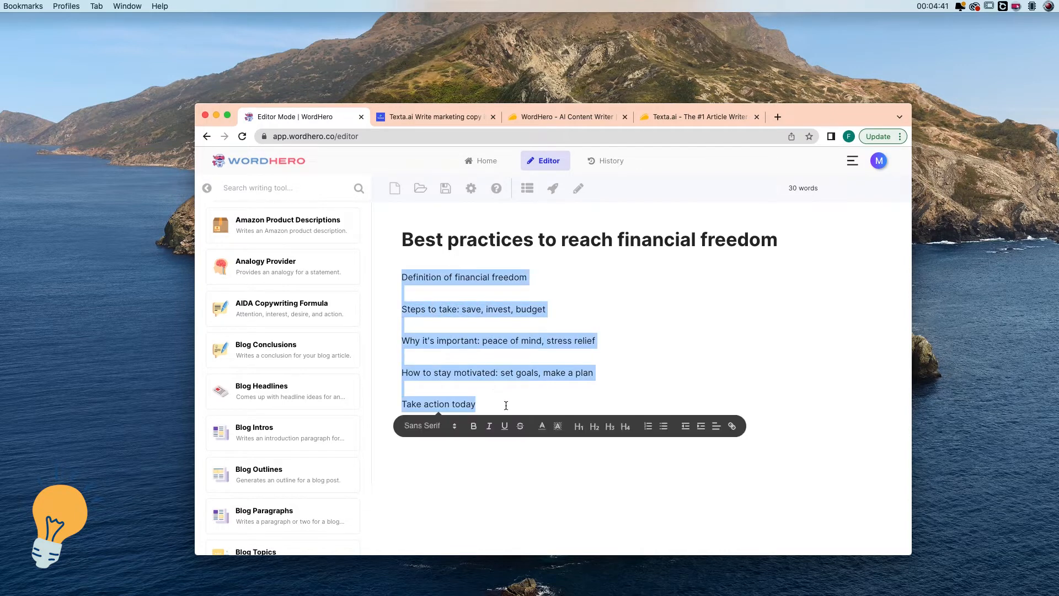
left_click(594, 427)
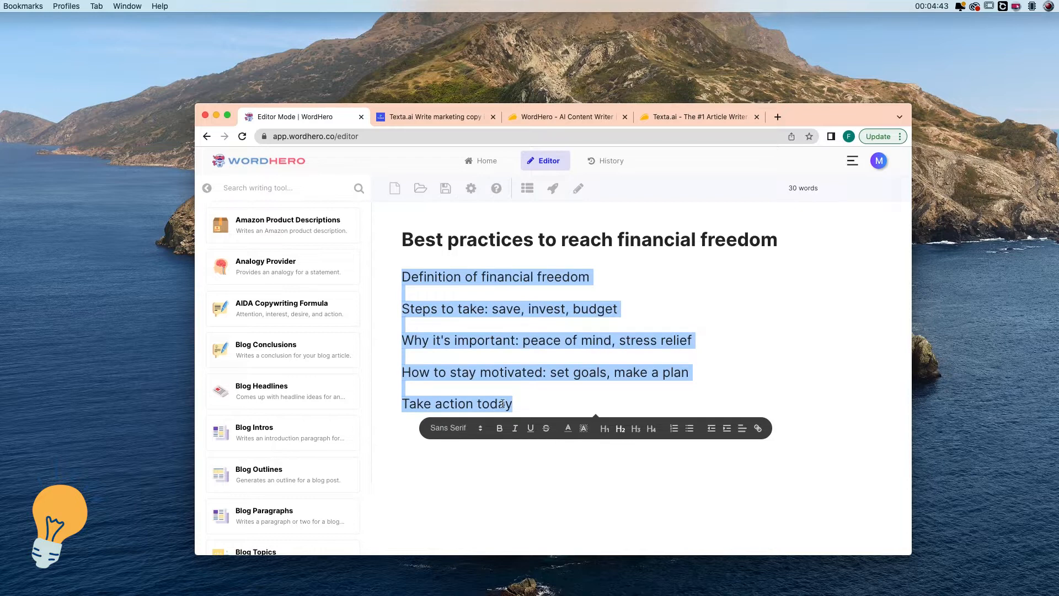
left_click(520, 402)
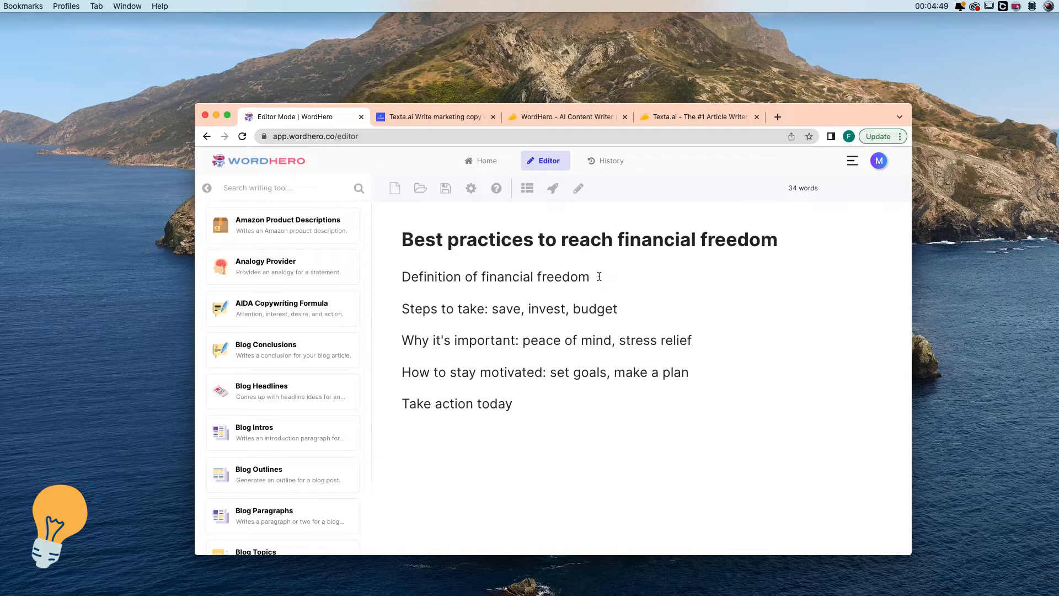
Add an empty line below the "Definition of financial freedom" heading and generate blog paragraphs from that heading.
left_click(599, 276)
key("Return")
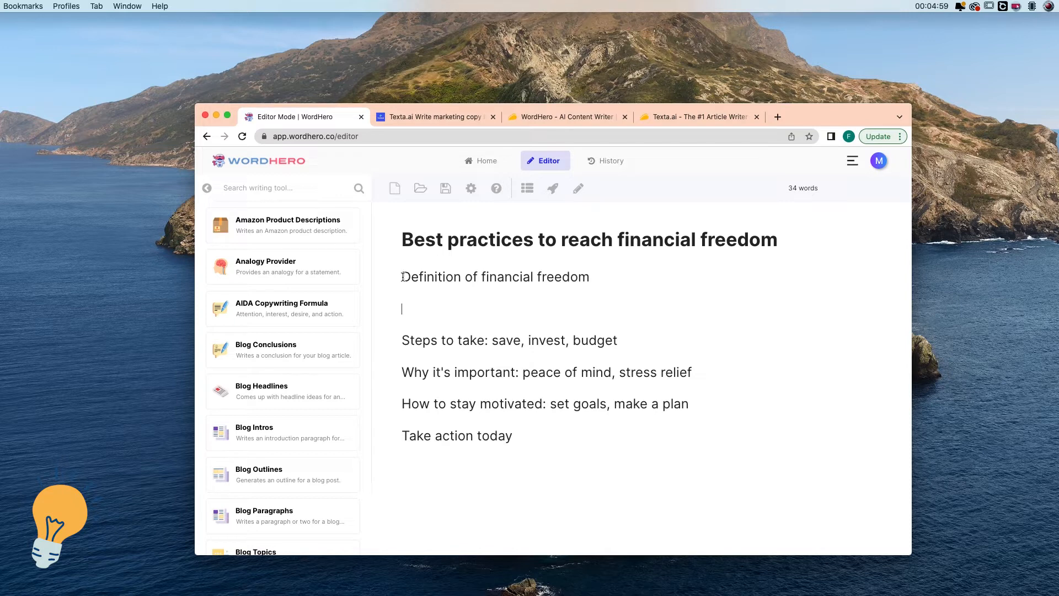
left_click_drag(402, 277, 589, 277)
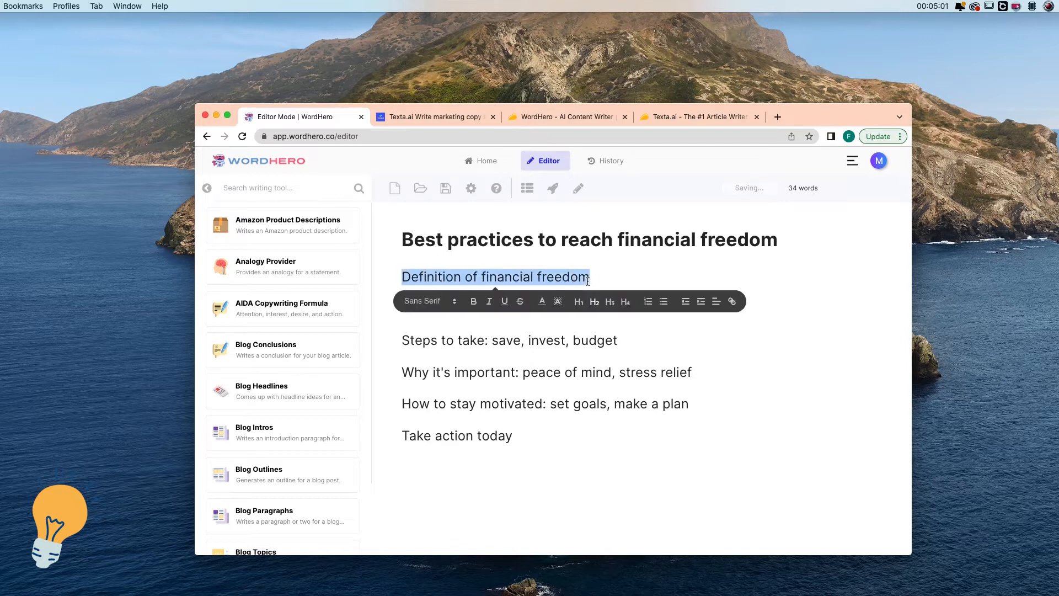
left_click(552, 190)
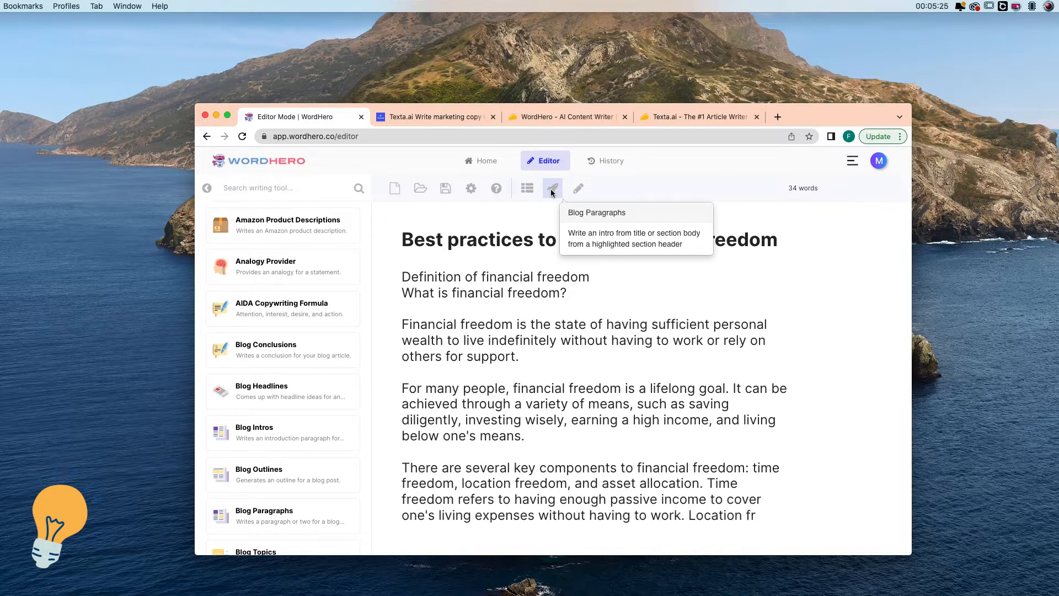
scroll(603, 346, "down", 3)
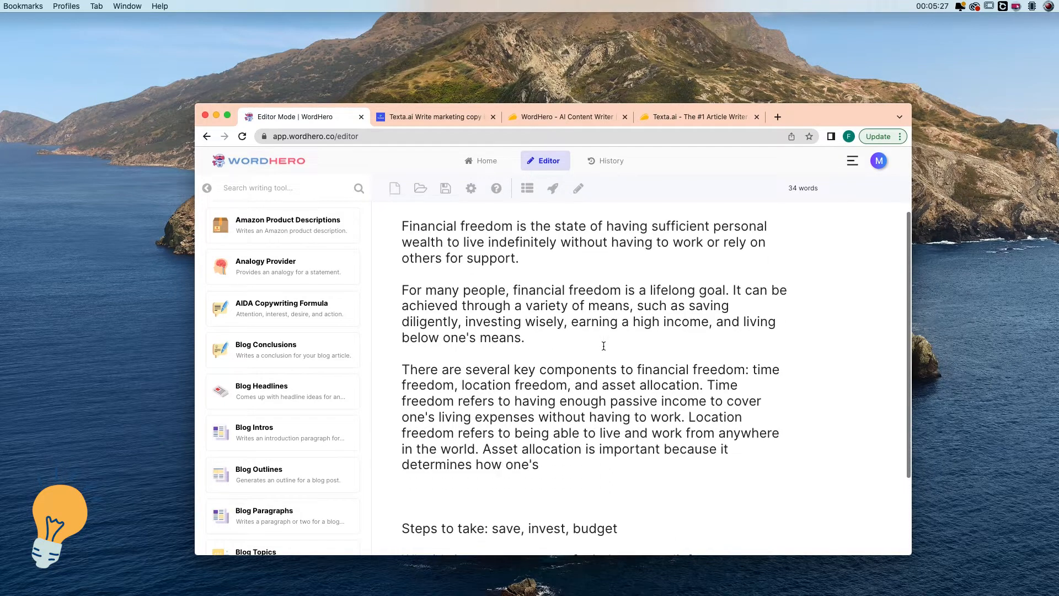
scroll(603, 346, "up", 2)
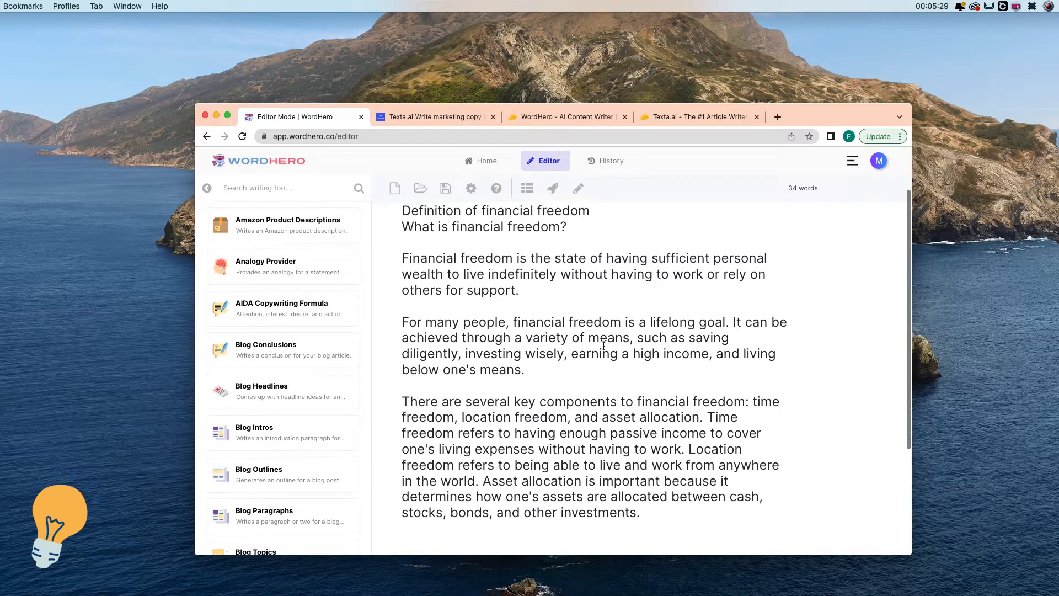
scroll(603, 345, "down", 1)
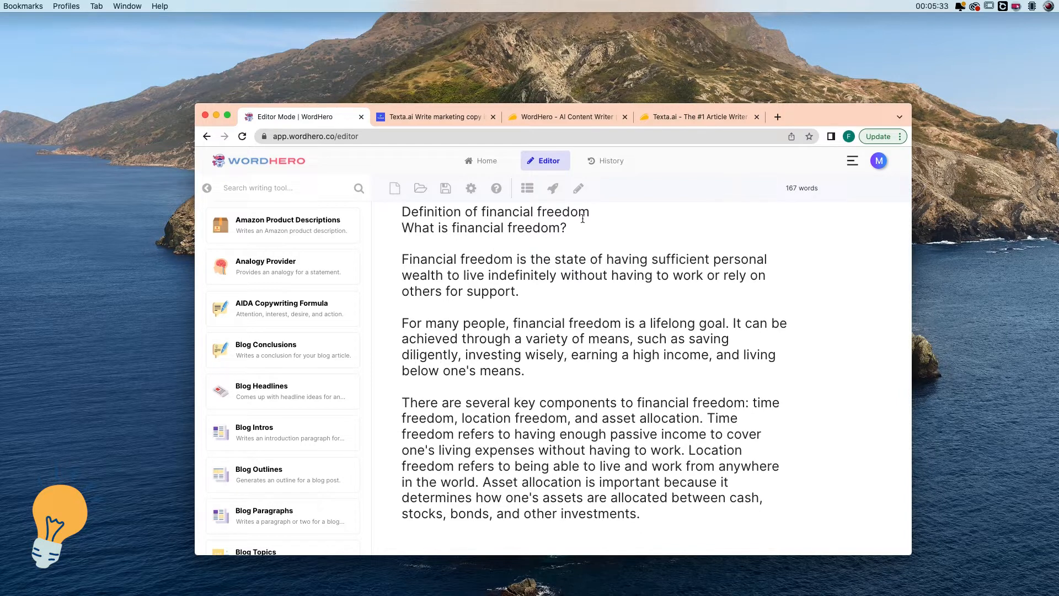
Remove the Heading 2 format from the generated definition text and put a line break before "What is financial freedom?".
left_click_drag(402, 227, 716, 515)
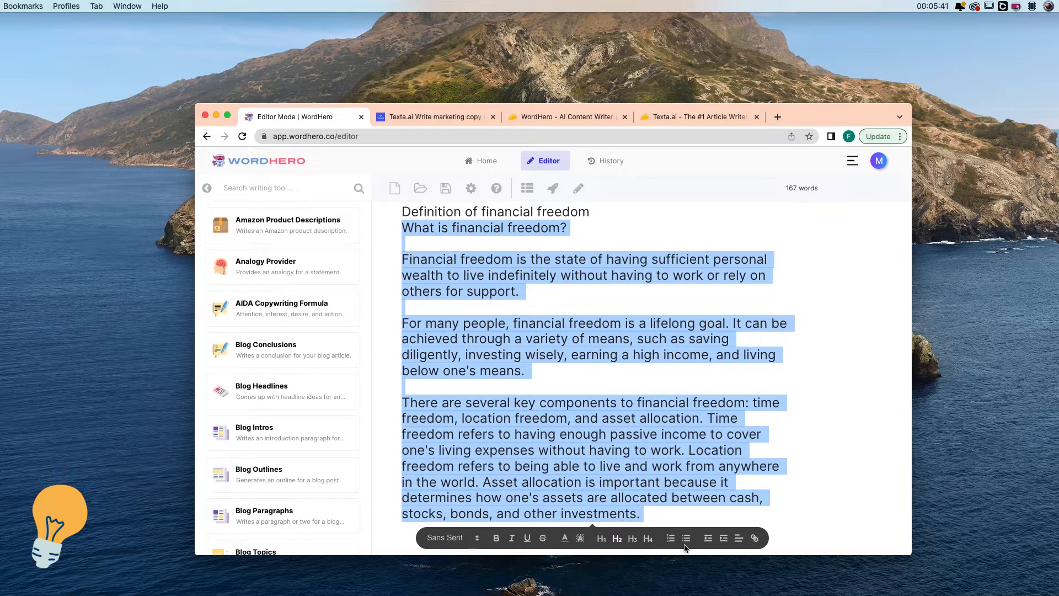
left_click(617, 538)
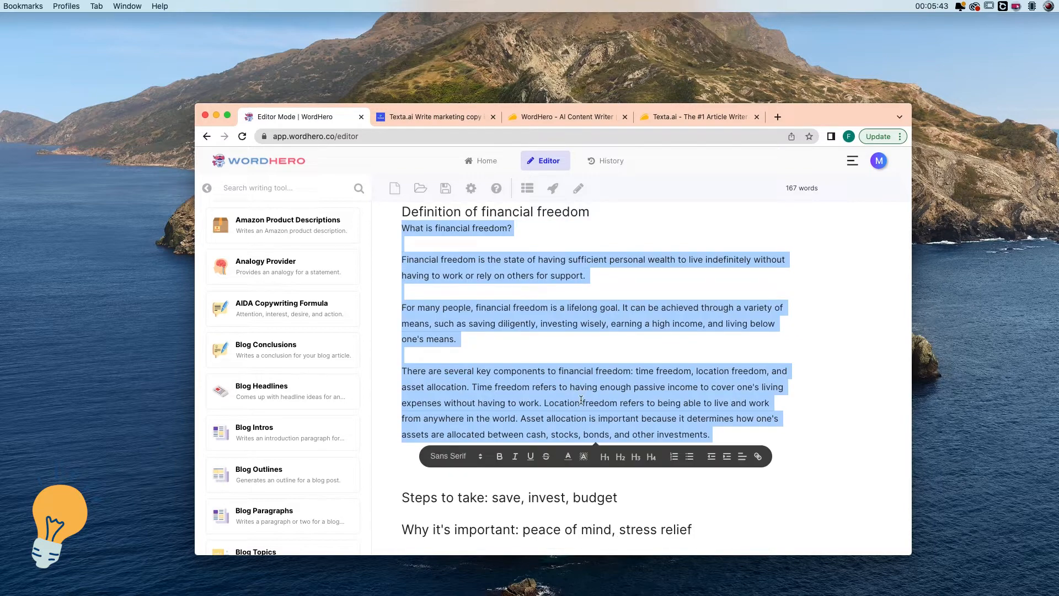
left_click(742, 427)
scroll(661, 416, "up", 2)
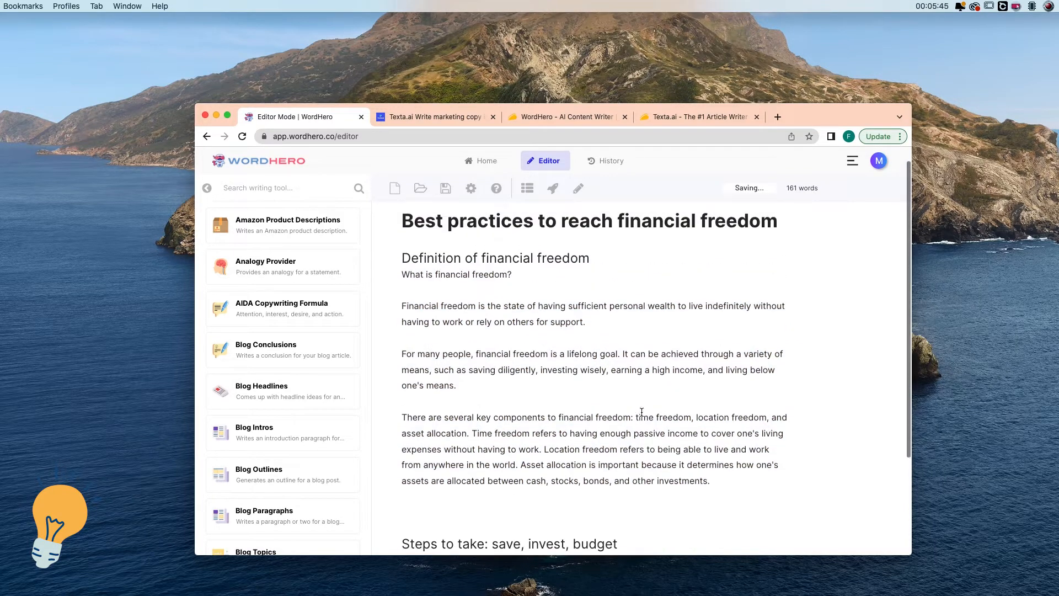
scroll(642, 412, "up", 1)
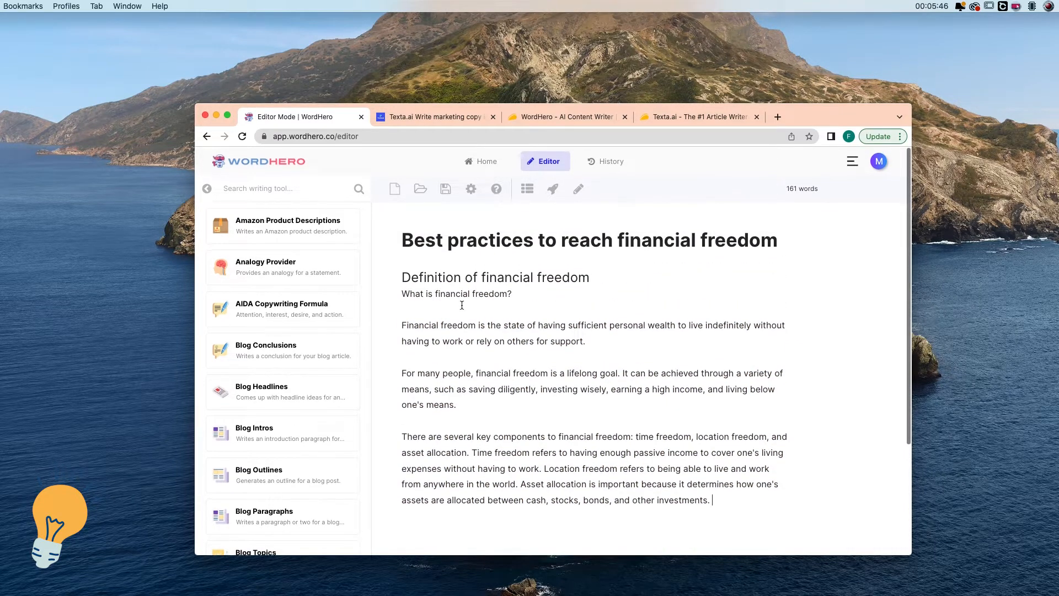
left_click(403, 293)
key("Return")
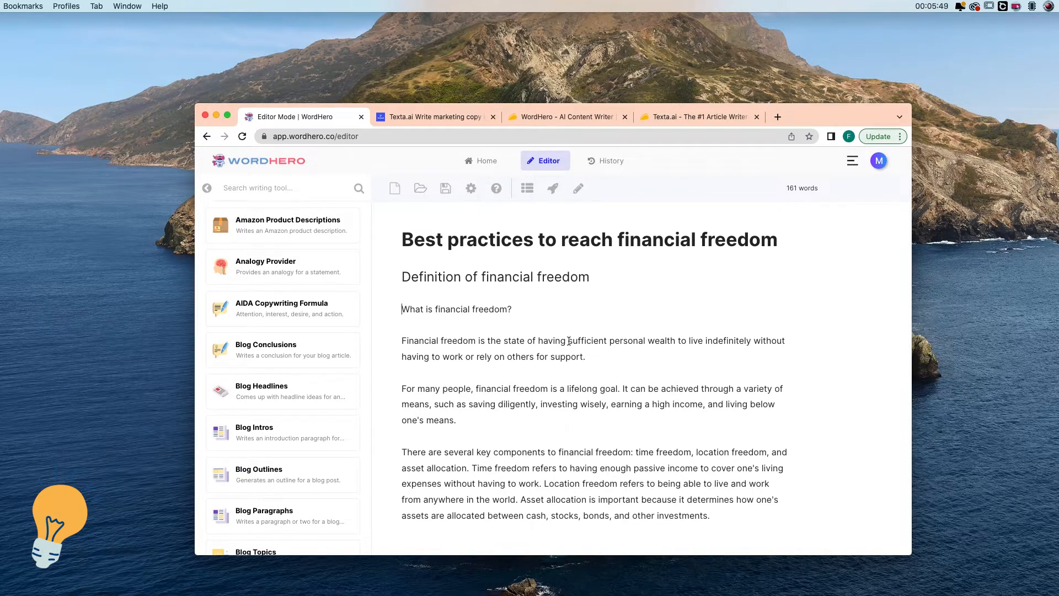
Split the last definition paragraph so that "Time freedom refers to" starts a new paragraph after a blank line.
scroll(548, 363, "down", 1)
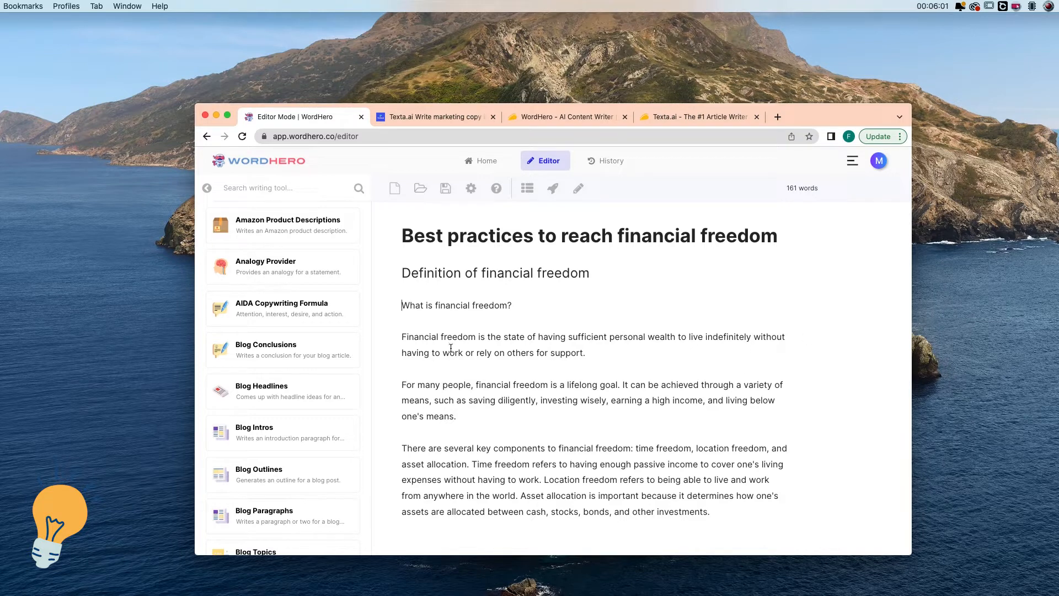
scroll(551, 360, "down", 4)
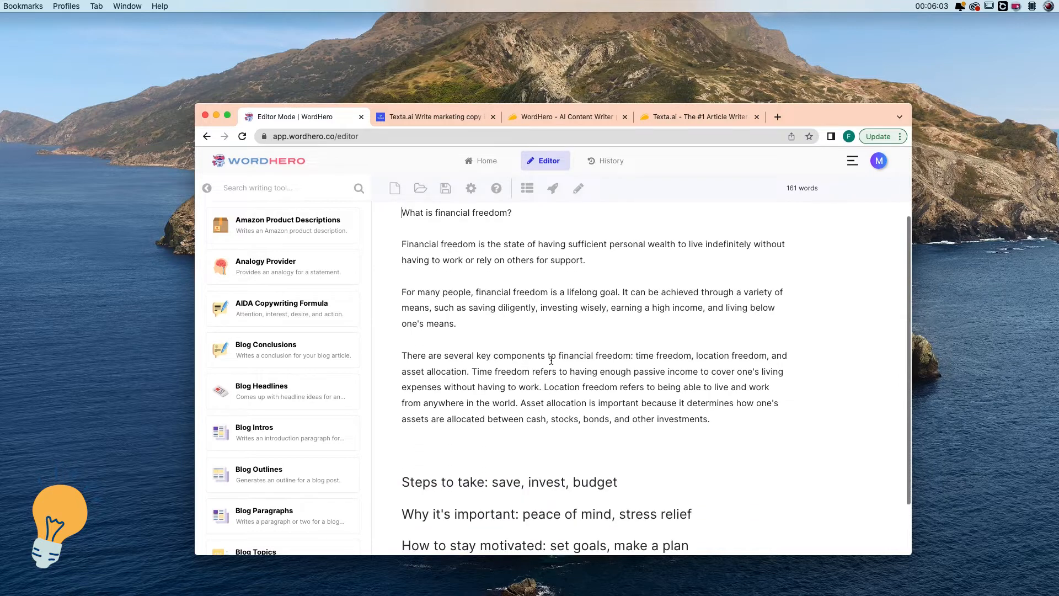
scroll(551, 360, "up", 3)
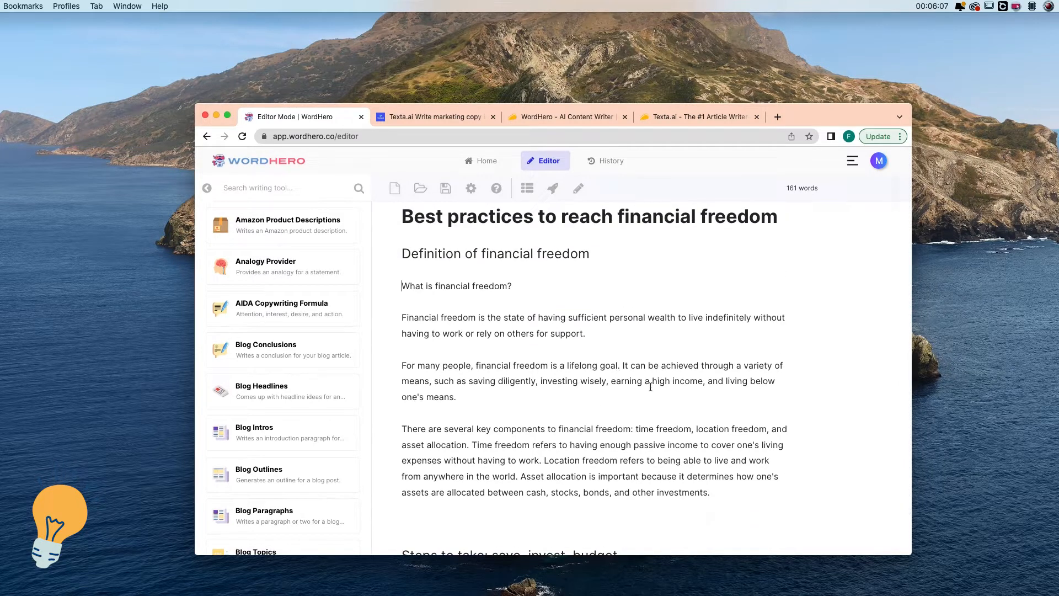
scroll(650, 387, "down", 2)
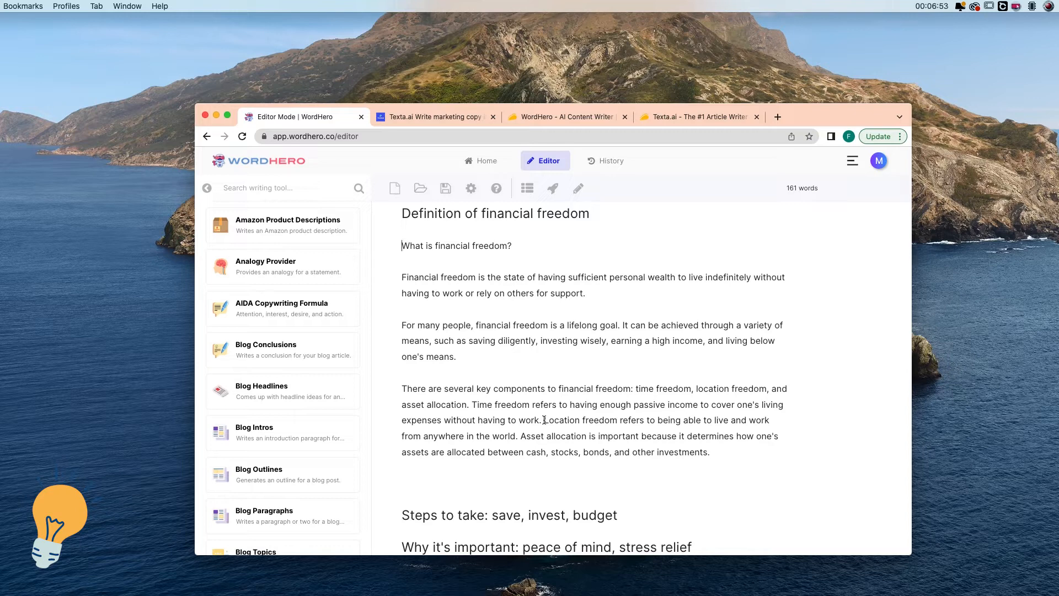
left_click(472, 405)
key("Return")
key("Return")
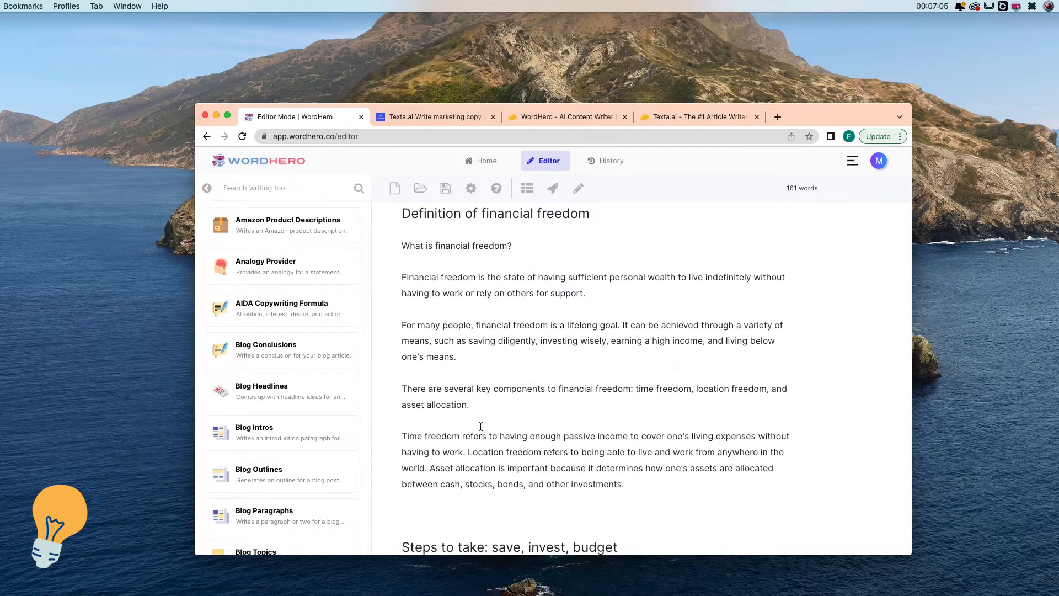
Review the definition section and the remaining headings, and read the description of the Write More tool.
scroll(545, 350, "down", 1)
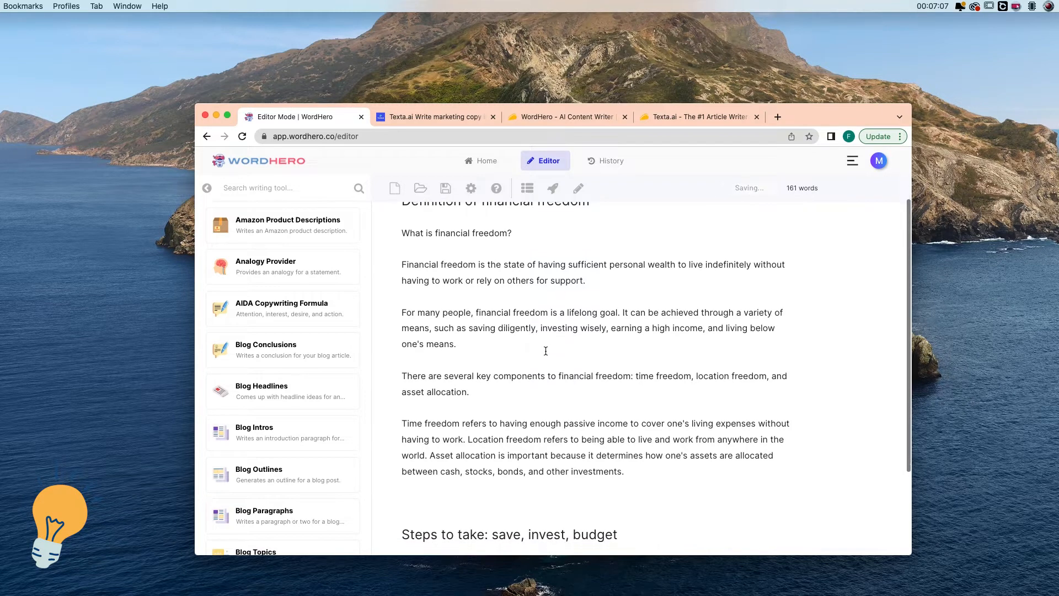
scroll(545, 350, "down", 4)
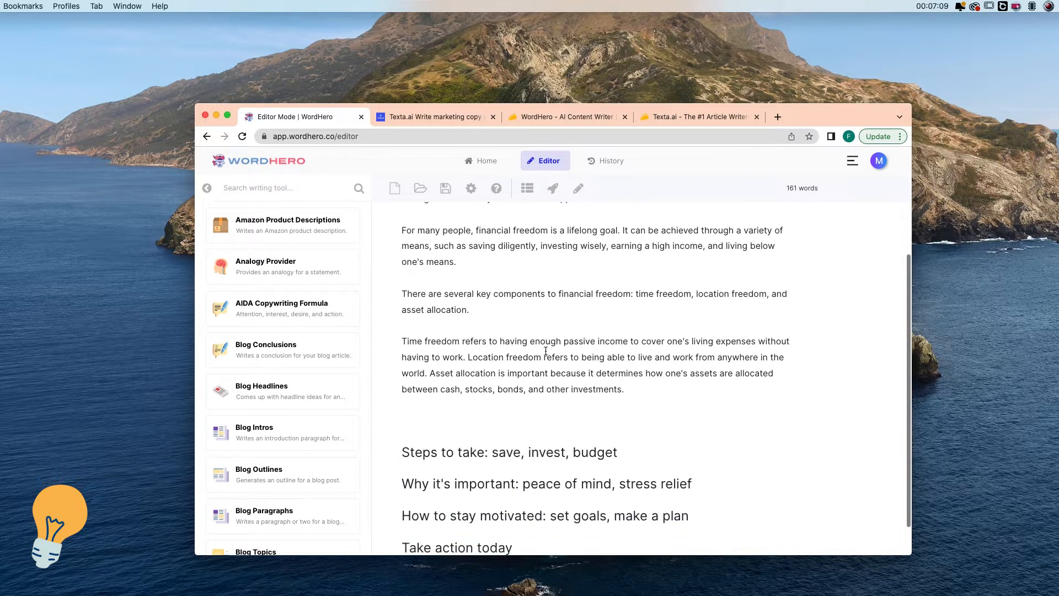
scroll(545, 351, "down", 2)
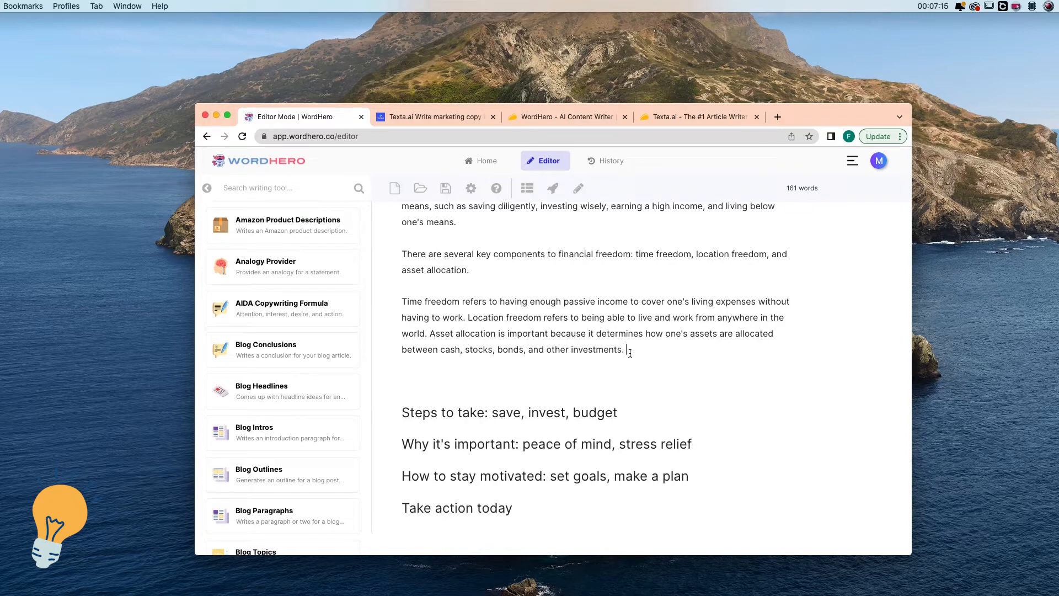
scroll(630, 344, "up", 4)
scroll(632, 338, "down", 1)
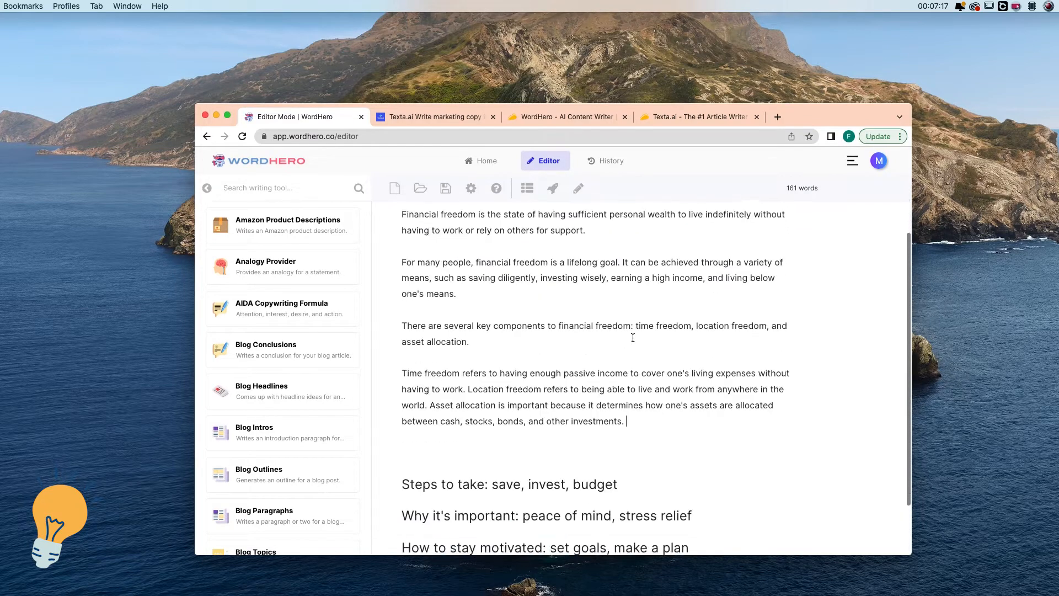
scroll(632, 338, "down", 1)
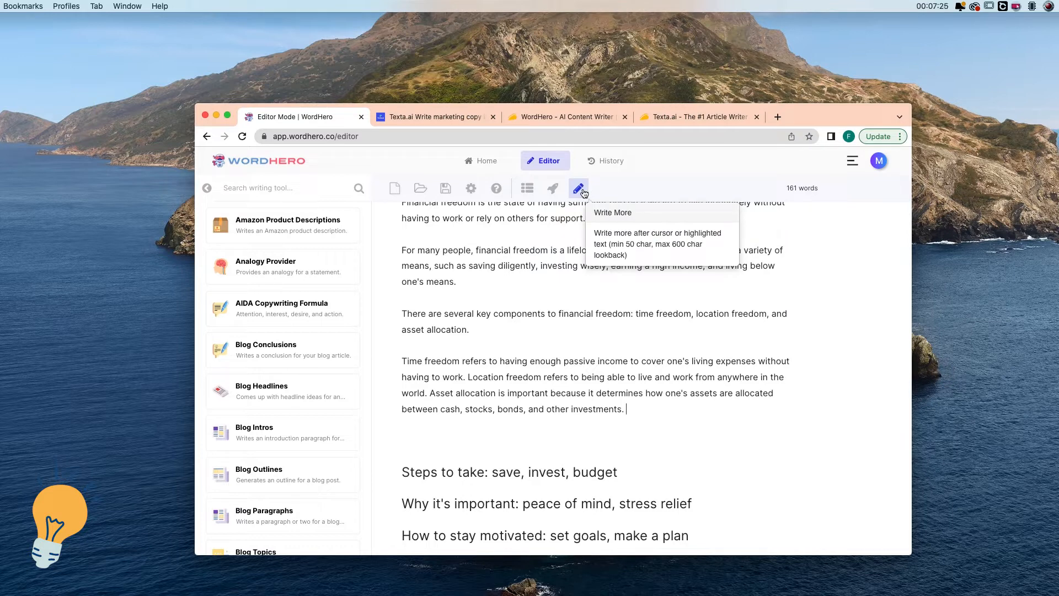
scroll(611, 370, "up", 3)
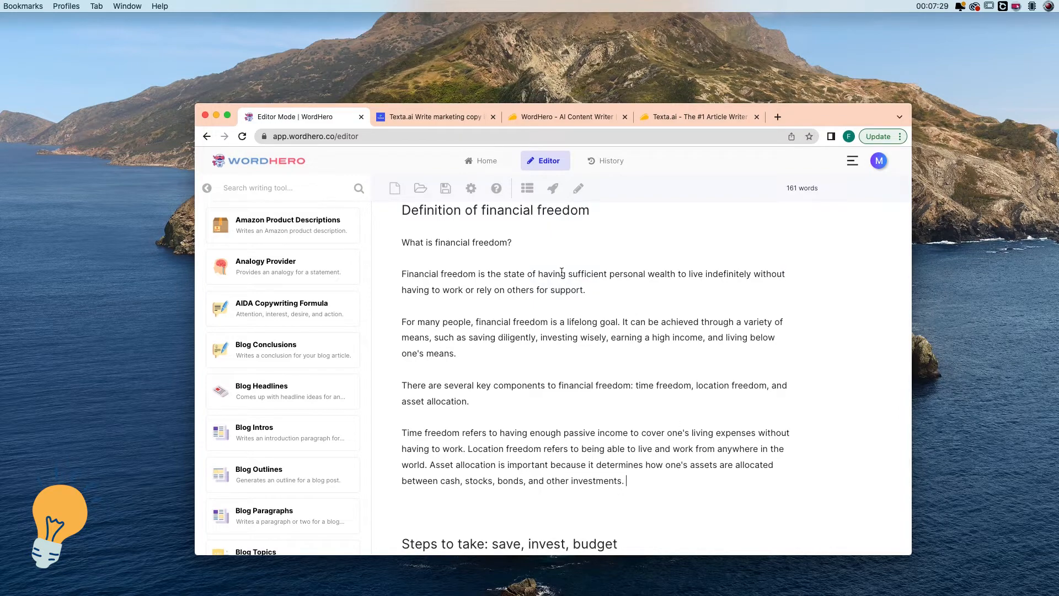
scroll(560, 276, "up", 2)
Delete the surplus blank space between the definition section and the "Steps to take: save, invest, budget" heading.
scroll(558, 279, "down", 6)
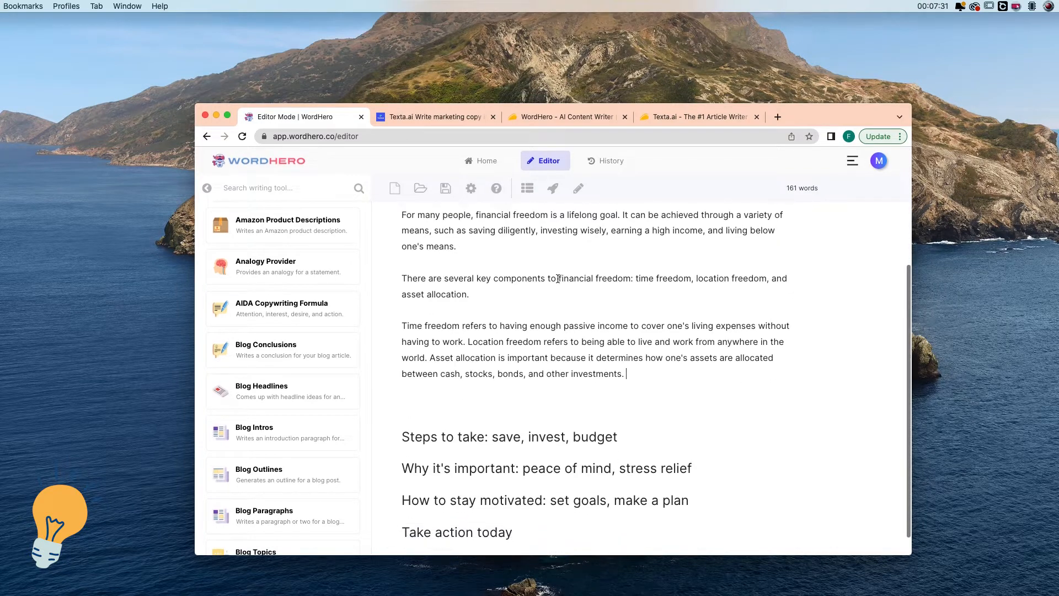
scroll(558, 278, "down", 1)
left_click(467, 376)
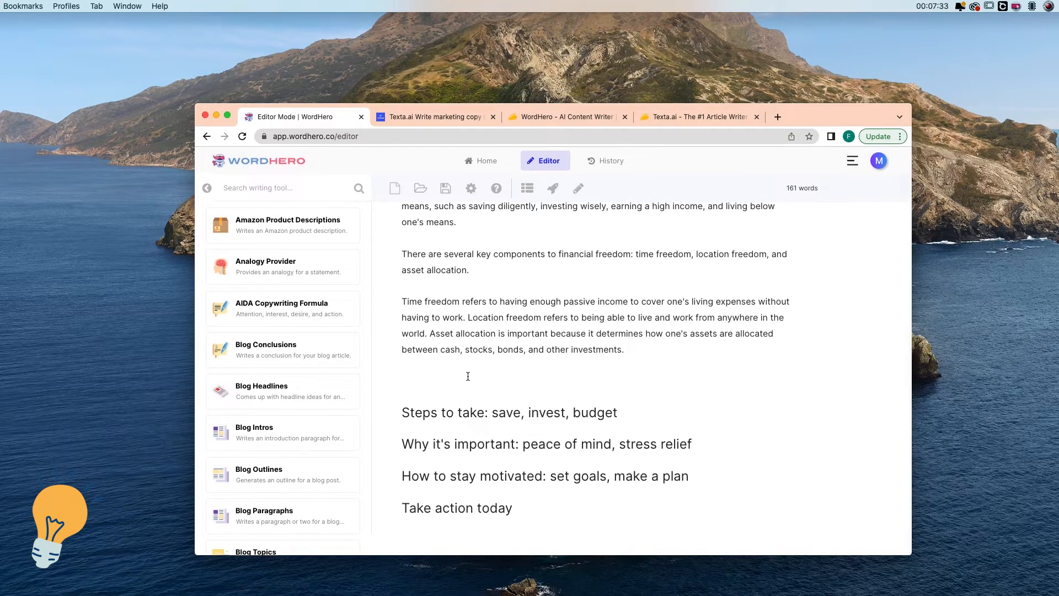
key("BackSpace")
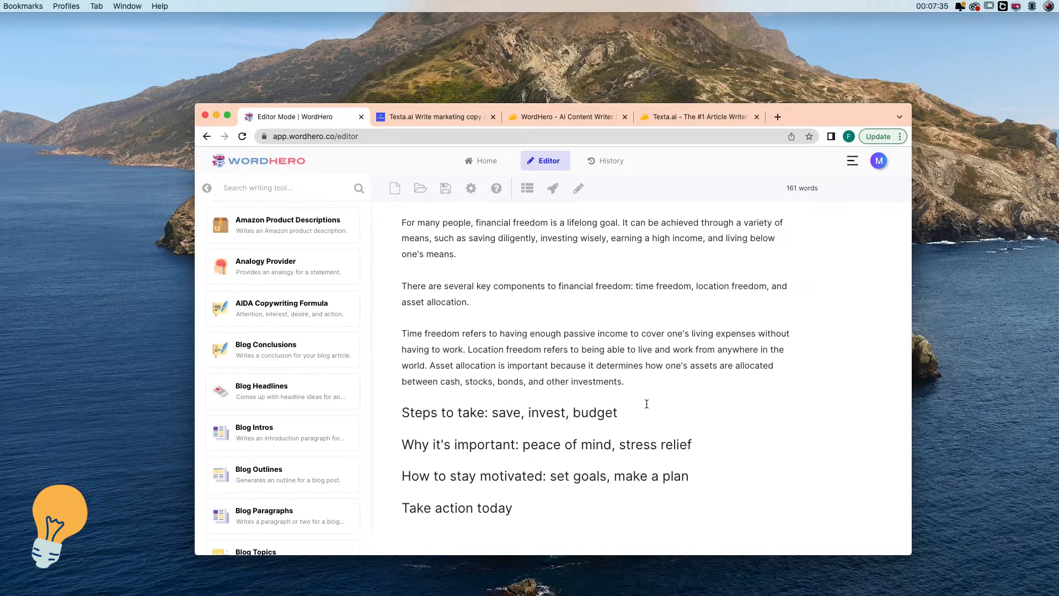
Add two line breaks below the "Steps to take: save, invest, budget" heading and generate blog paragraphs from that heading.
left_click(634, 415)
key("Return")
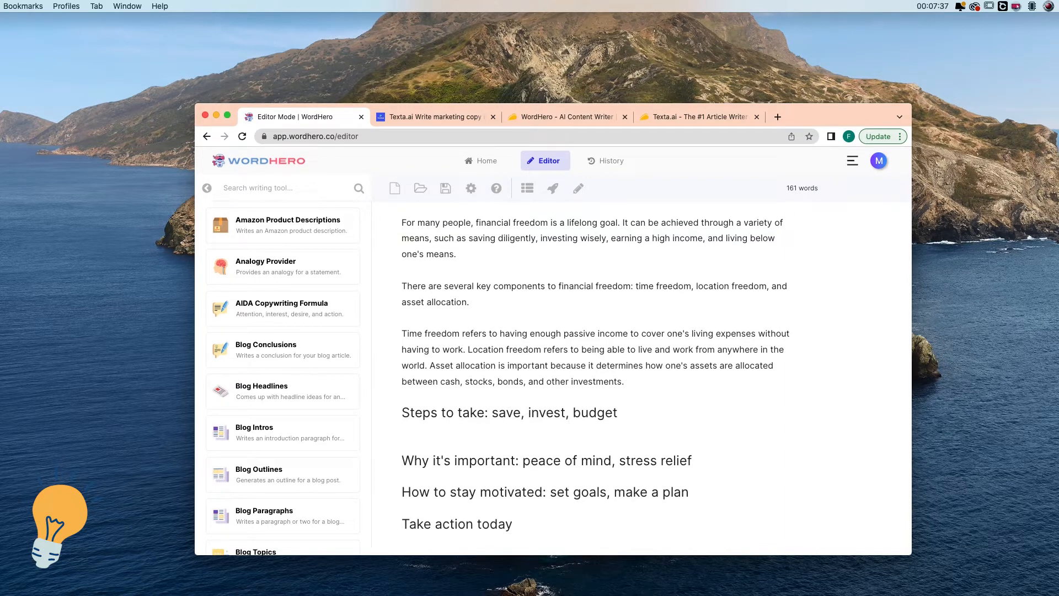
key("Return")
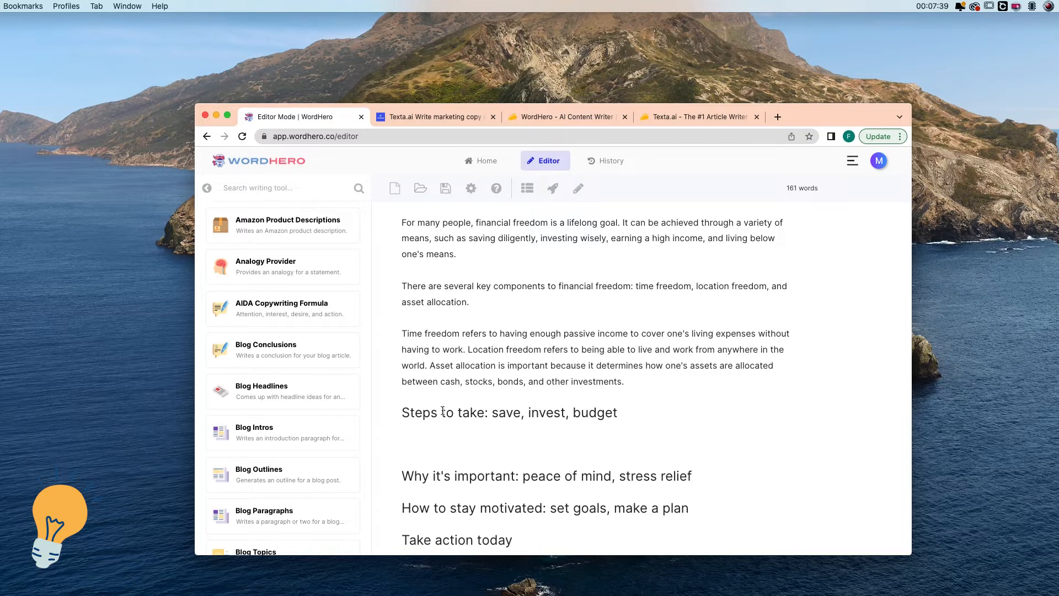
left_click(617, 413)
left_click_drag(617, 412, 399, 417)
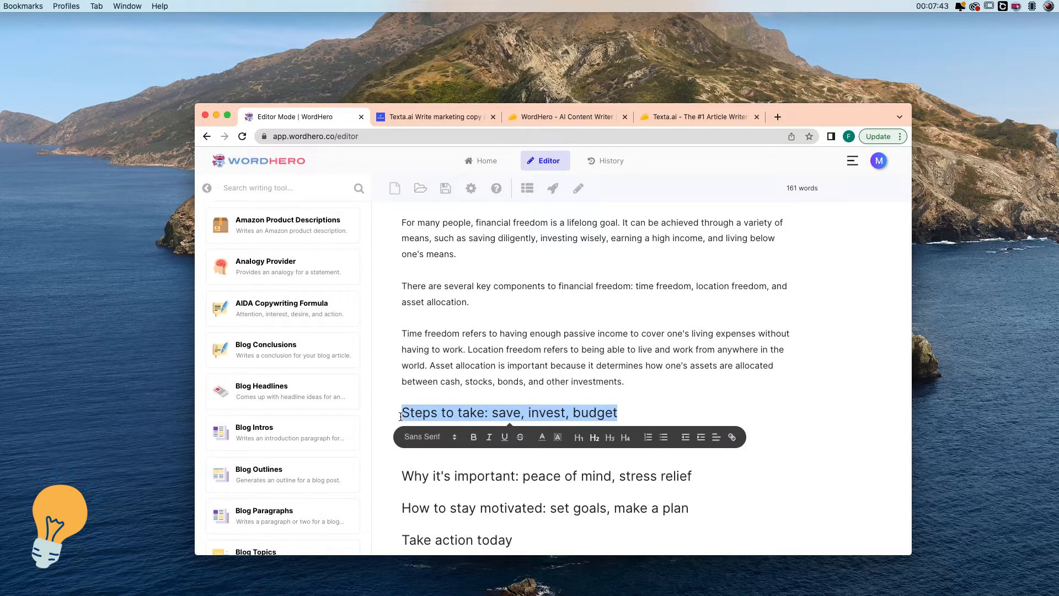
left_click(552, 190)
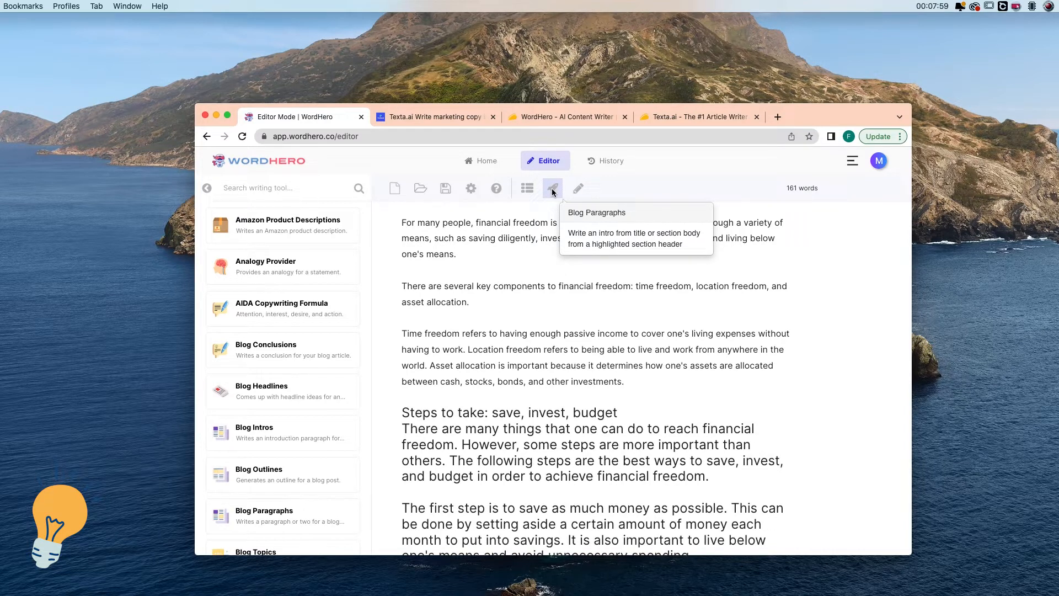
scroll(611, 376, "down", 5)
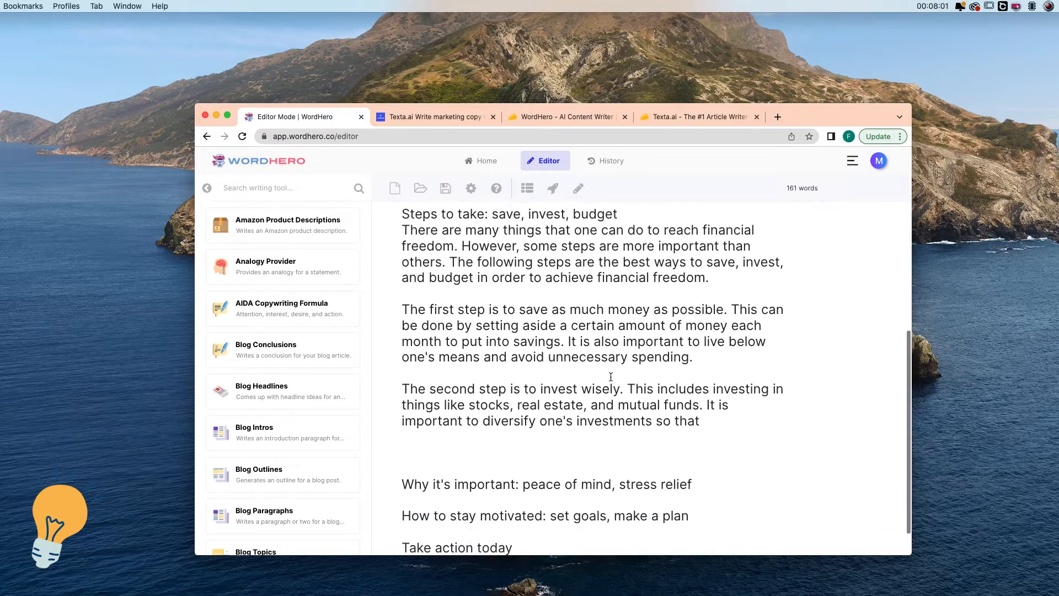
scroll(610, 377, "down", 2)
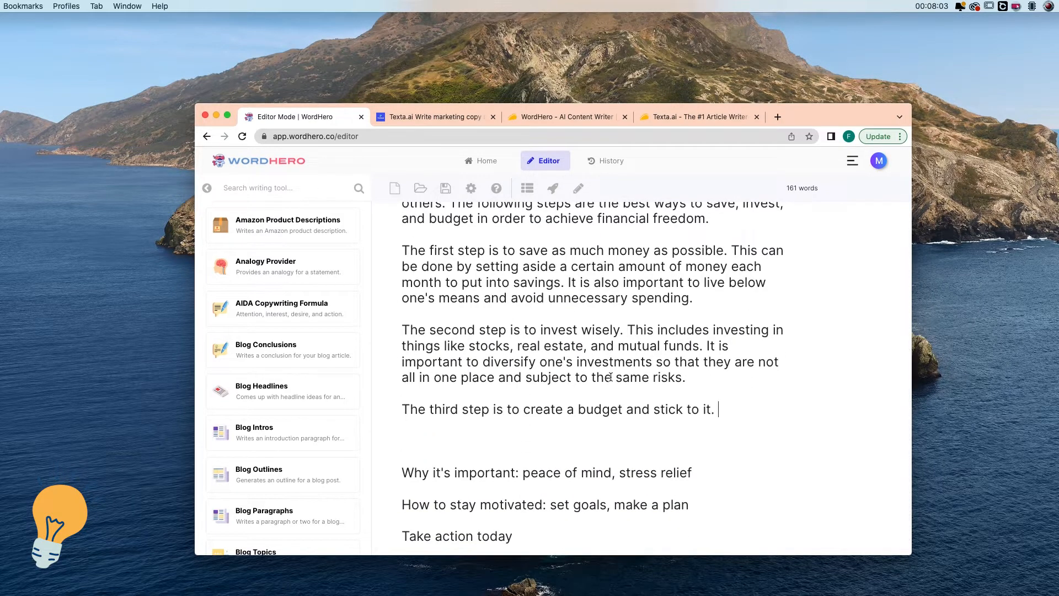
scroll(610, 376, "up", 3)
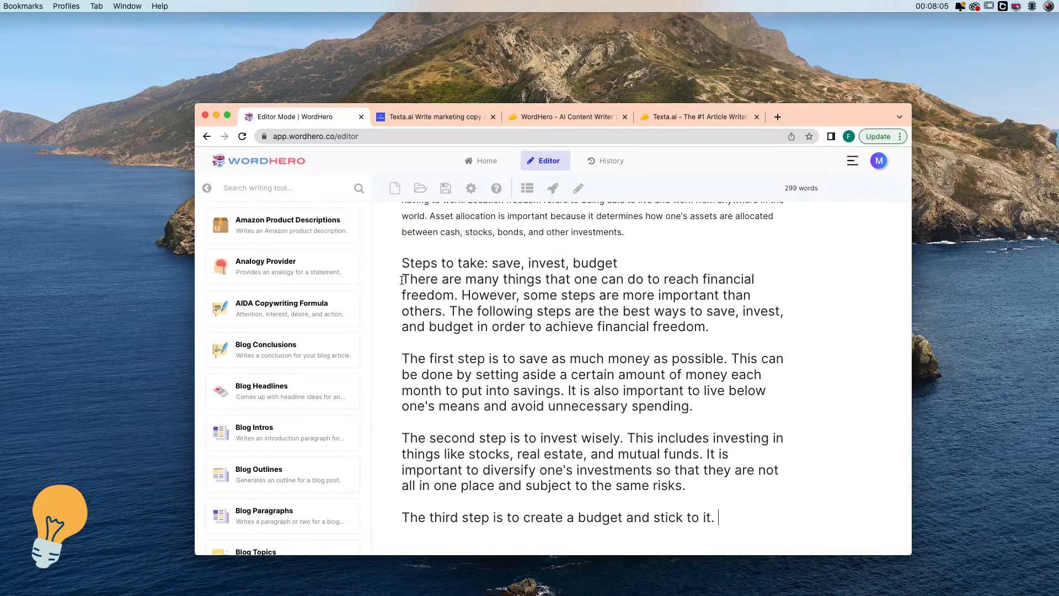
Remove the Heading 2 format from the generated steps text and place the cursor at the end of its section heading.
left_click_drag(402, 280, 735, 523)
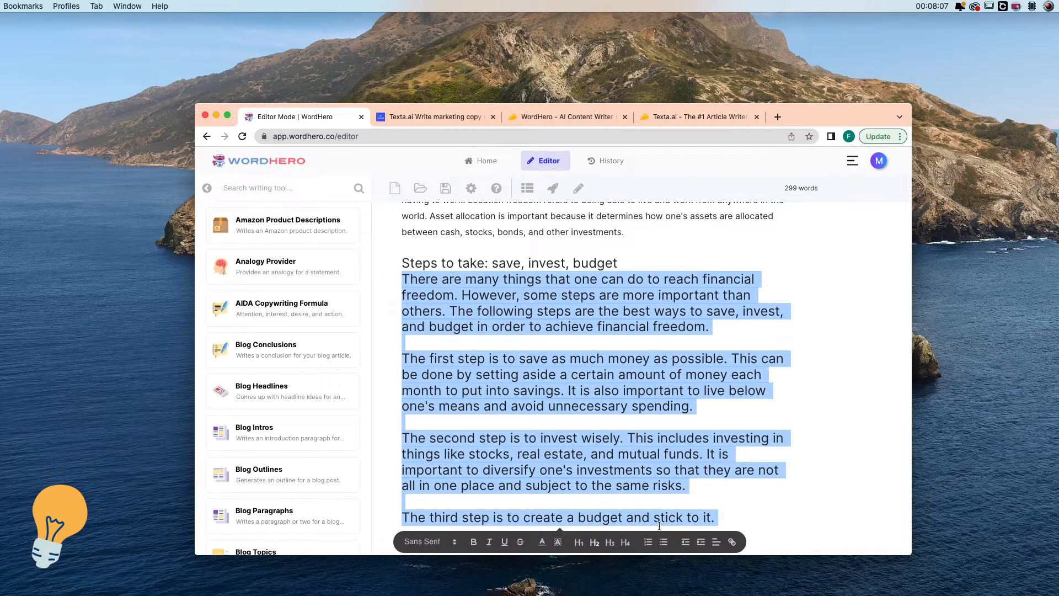
left_click(594, 542)
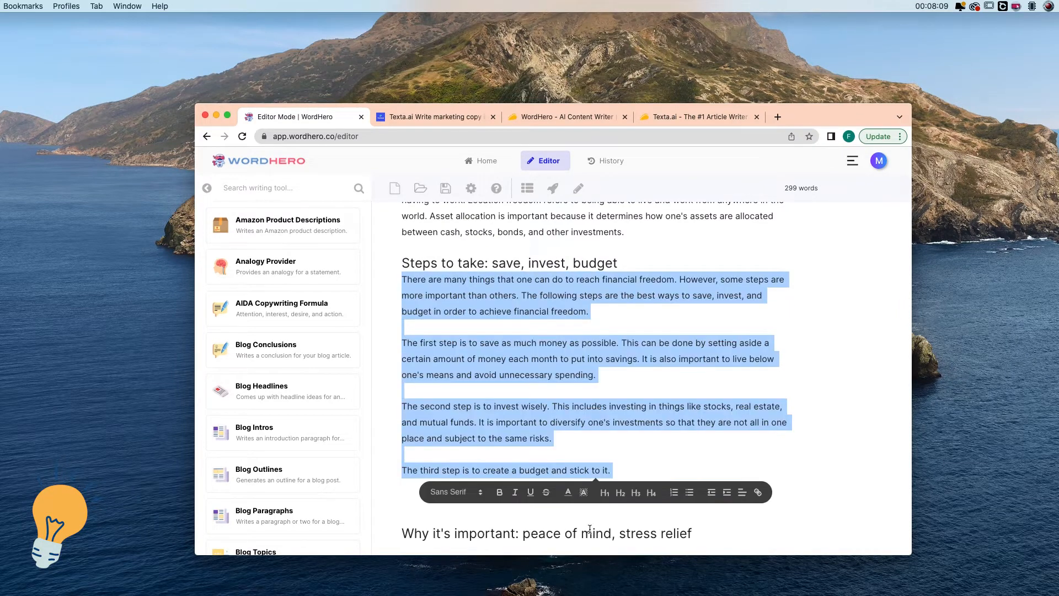
left_click(632, 452)
scroll(626, 430, "up", 1)
left_click(623, 307)
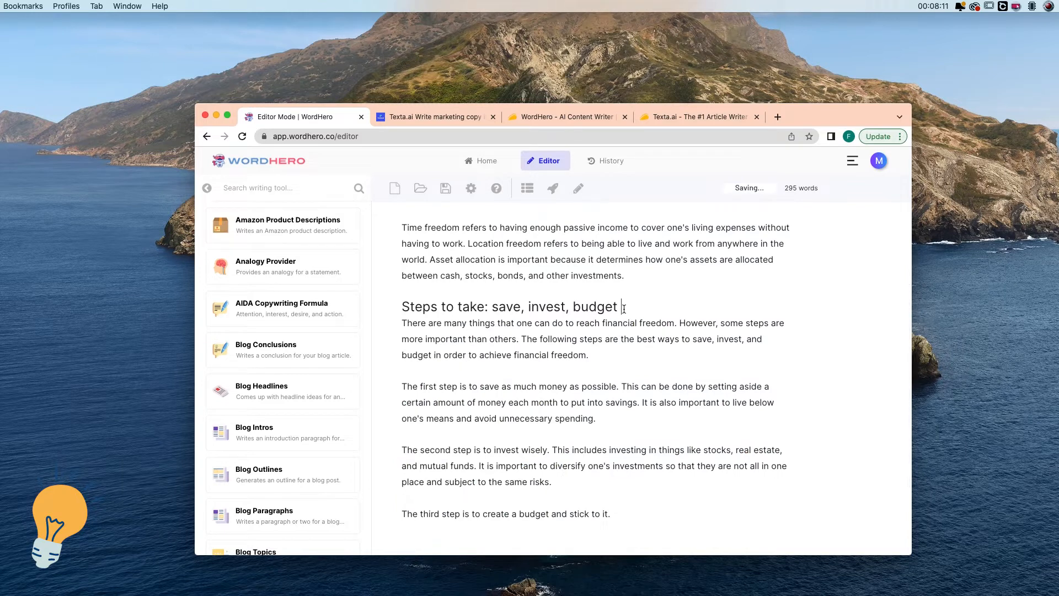
Add a blank line between the "Steps to take: save, invest, budget" heading and its first paragraph.
key("Return")
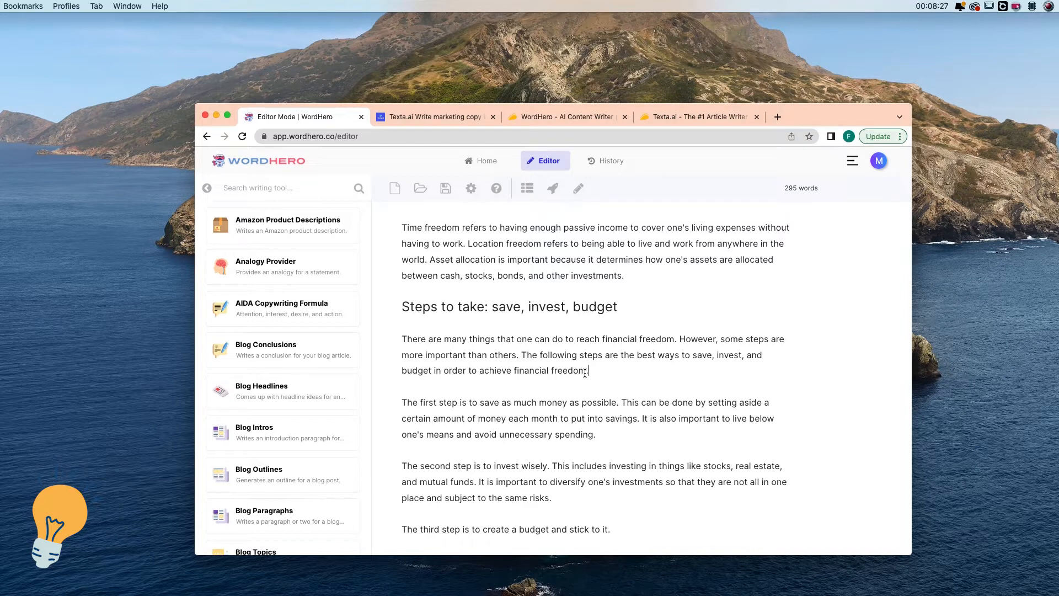
left_click_drag(589, 372, 388, 346)
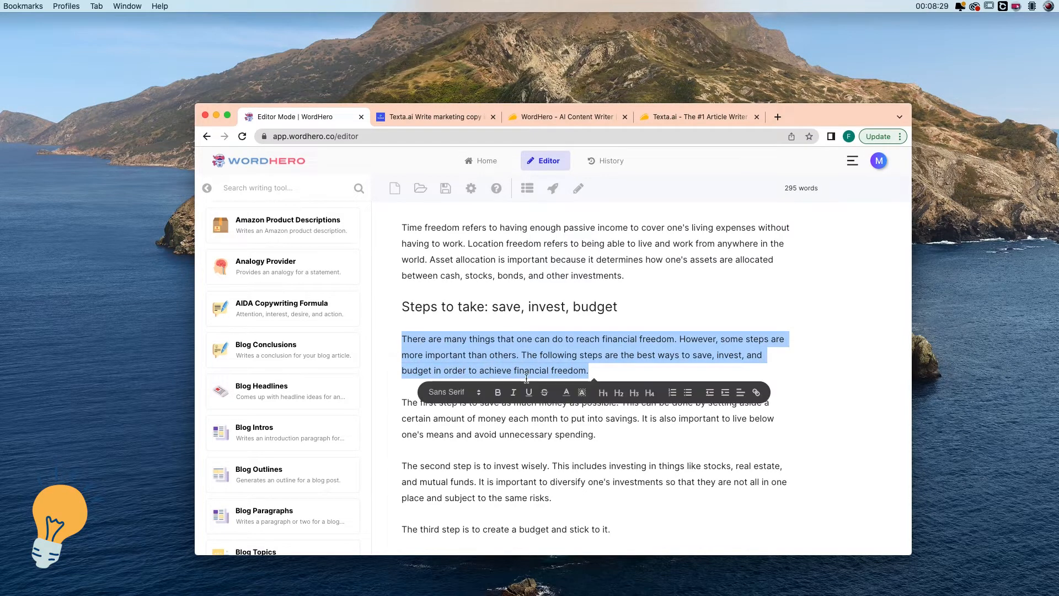
left_click(590, 373)
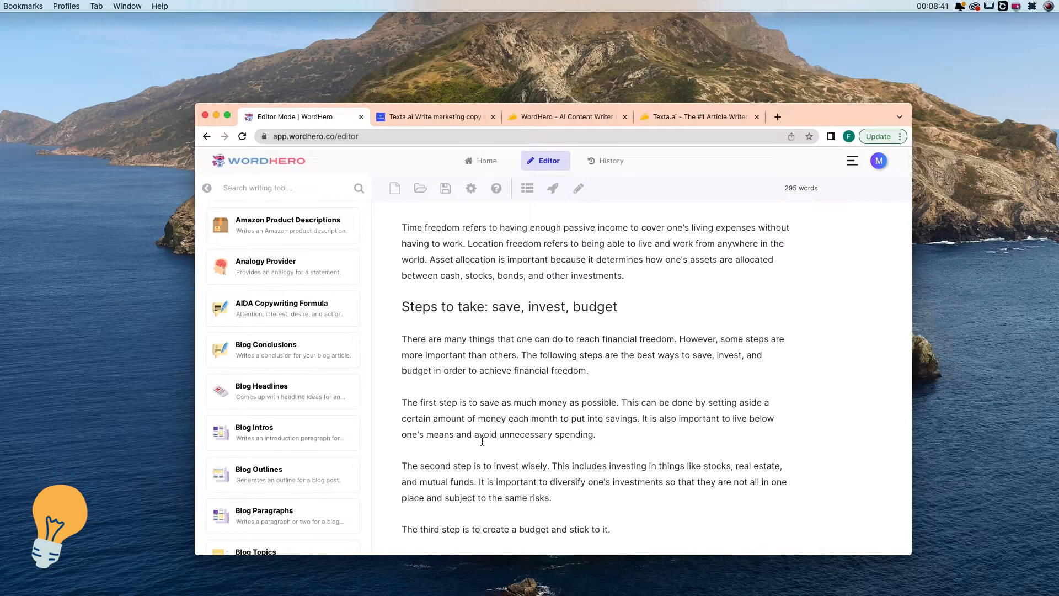
Review the generated steps section and the three remaining headings that follow it.
scroll(579, 441, "down", 2)
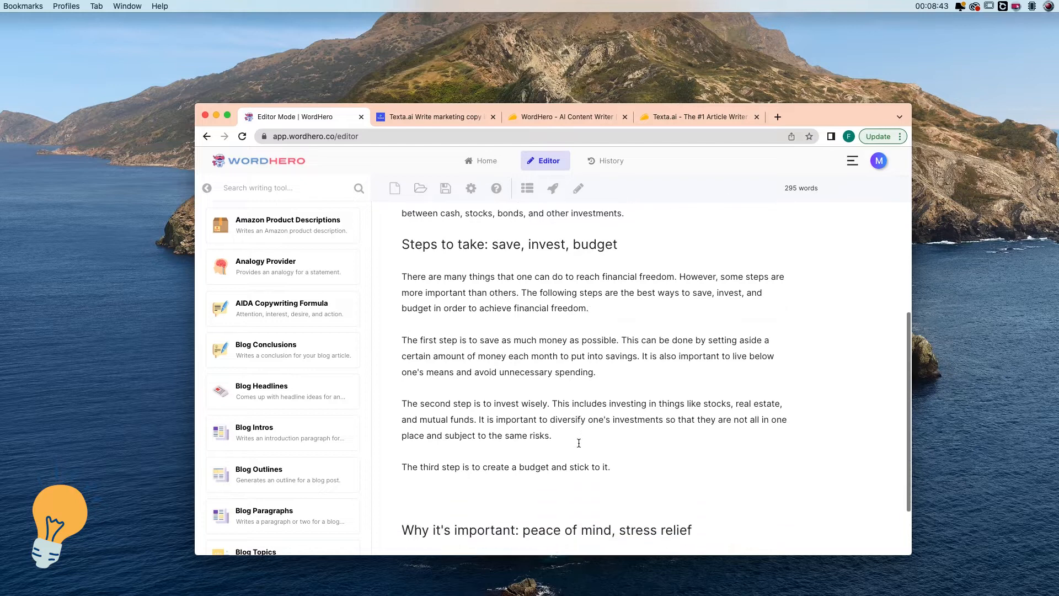
scroll(578, 443, "down", 1)
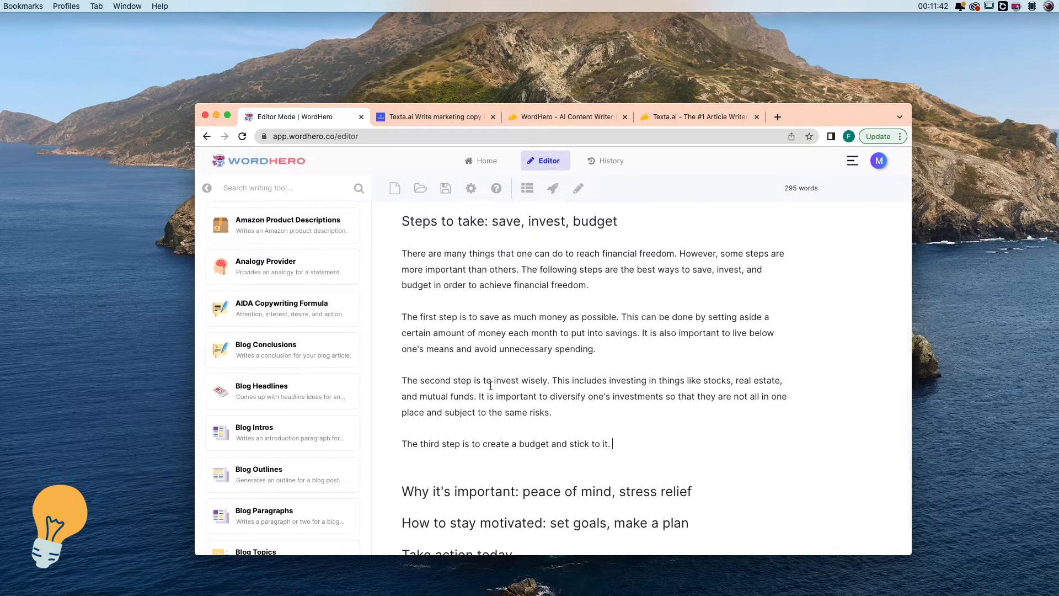
left_click_drag(614, 443, 425, 270)
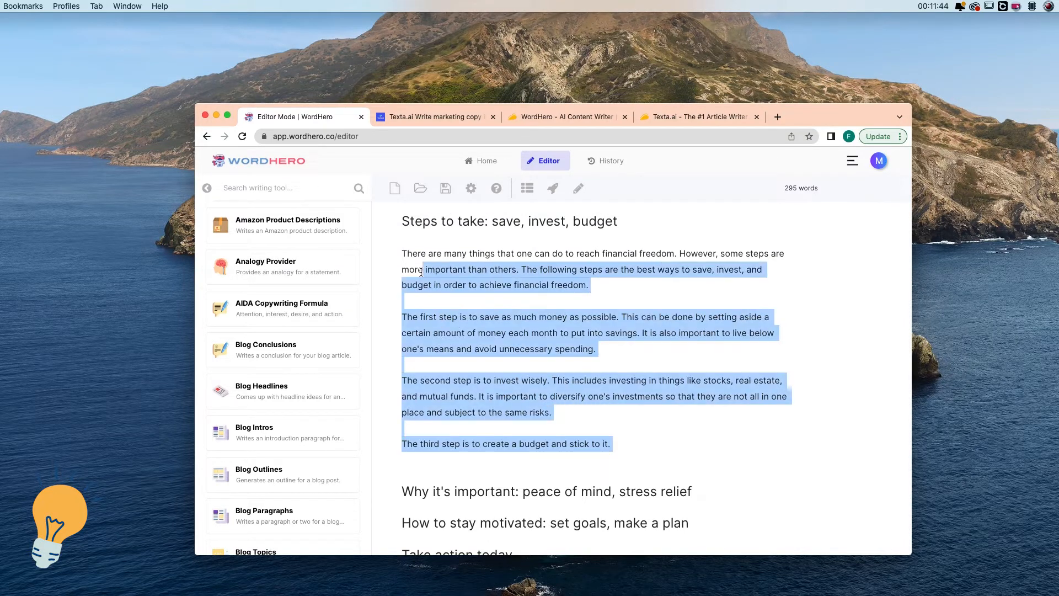
left_click(644, 398)
scroll(644, 433, "down", 2)
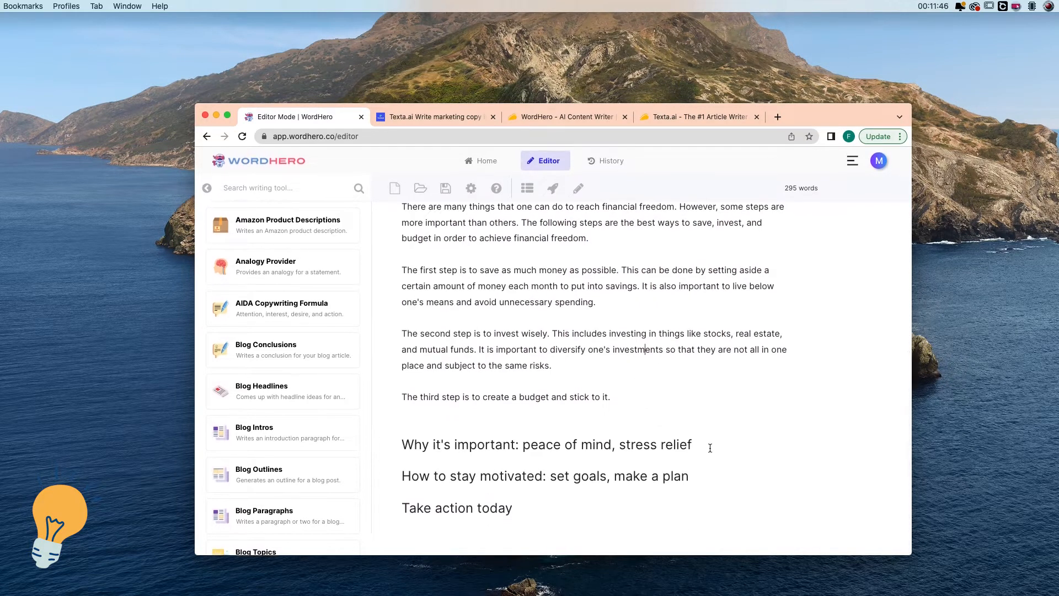
left_click(695, 477)
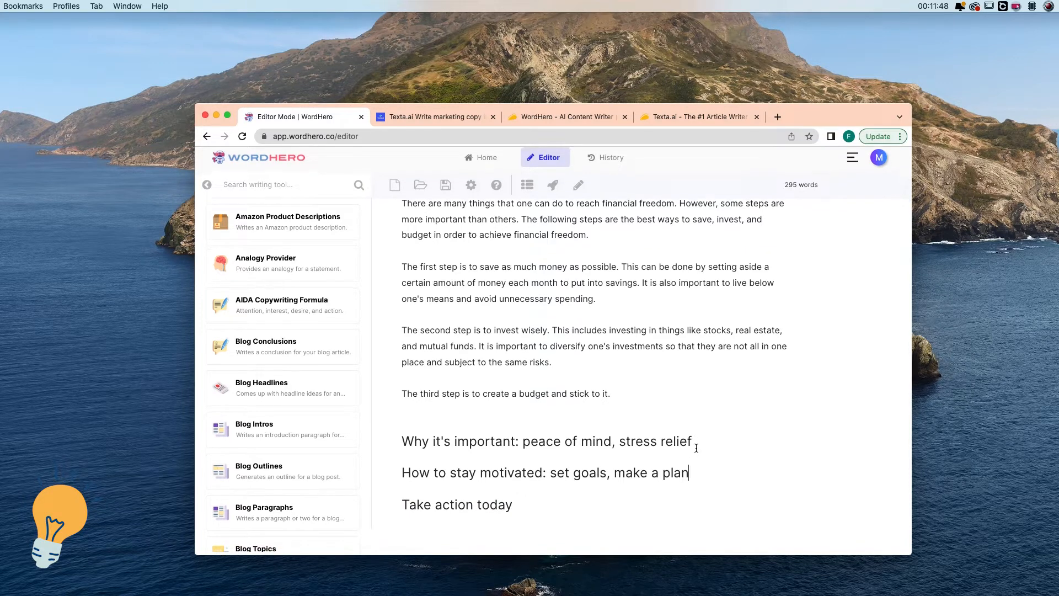
scroll(607, 298, "up", 1)
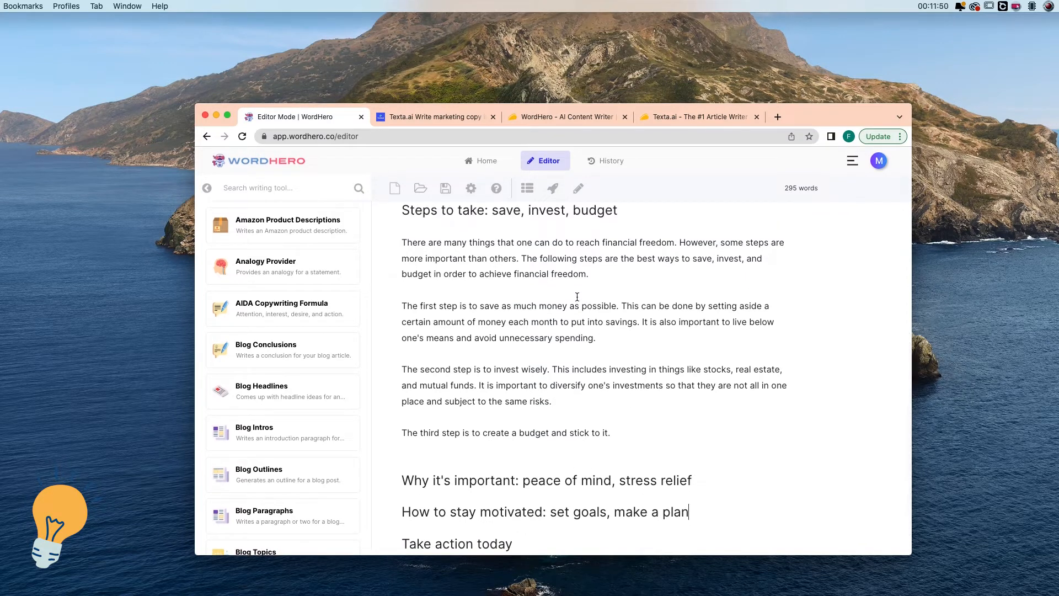
scroll(577, 297, "down", 1)
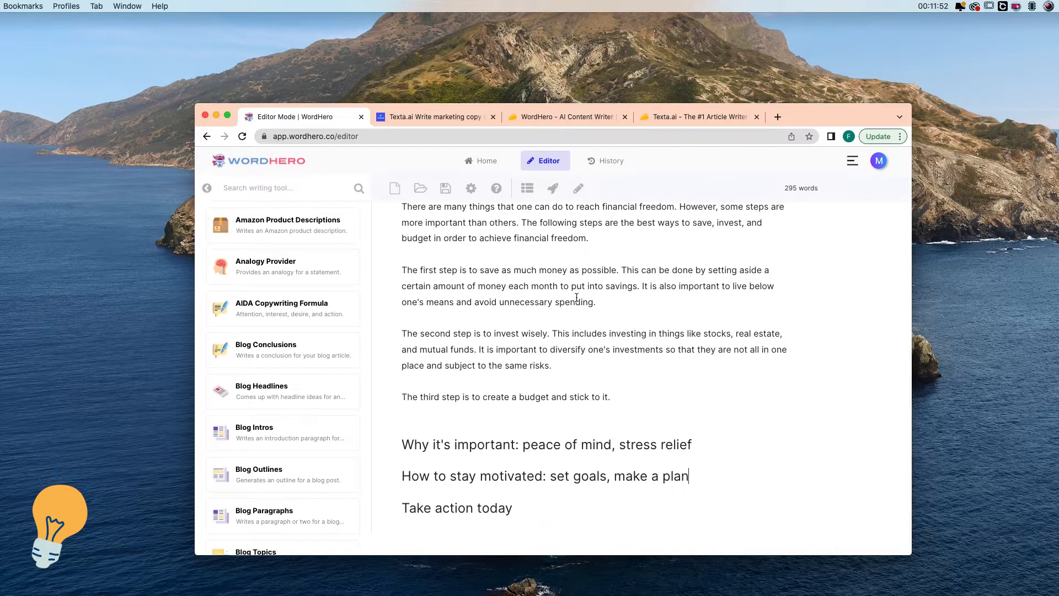
scroll(542, 334, "up", 5)
scroll(546, 413, "down", 5)
Below the "Take action today" heading, write the instruction "write me a conclusion about the importance of taking action today.".
key("Return")
scroll(536, 509, "down", 1)
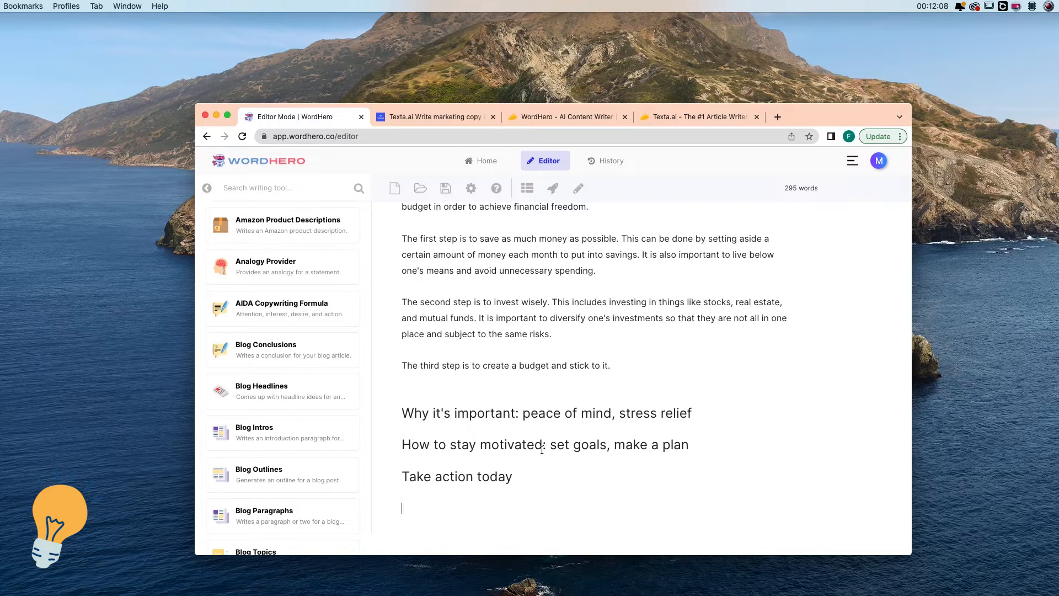
type("write me a conclusion about")
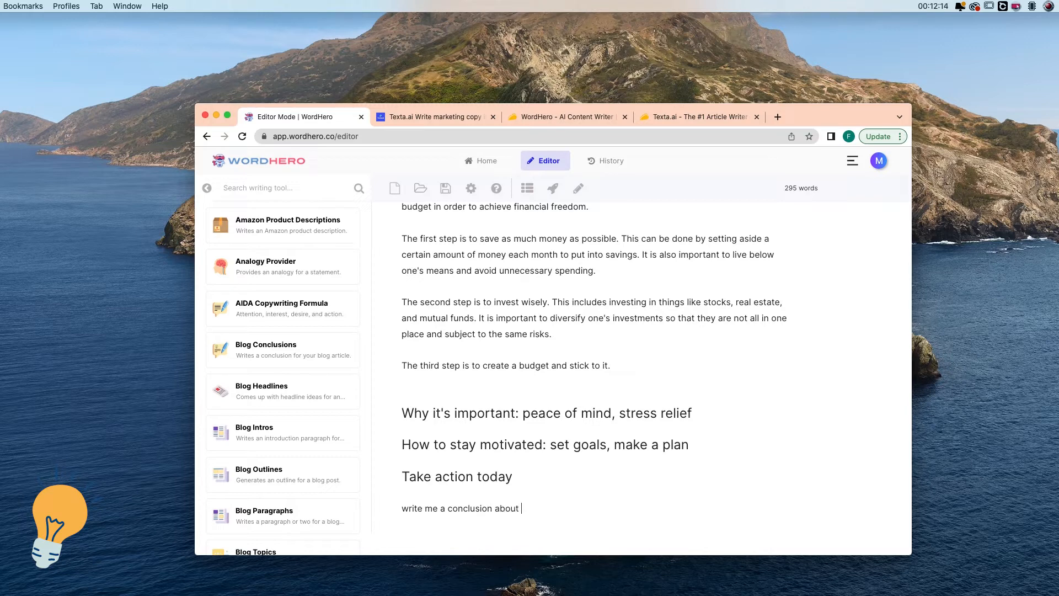
type(" the importance of taking acti")
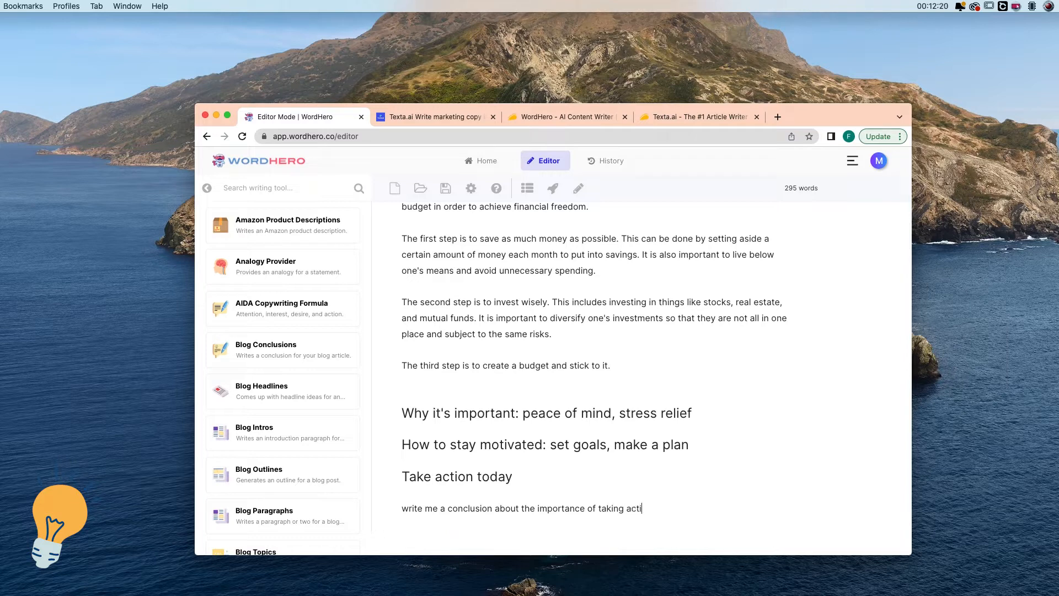
type("on today.")
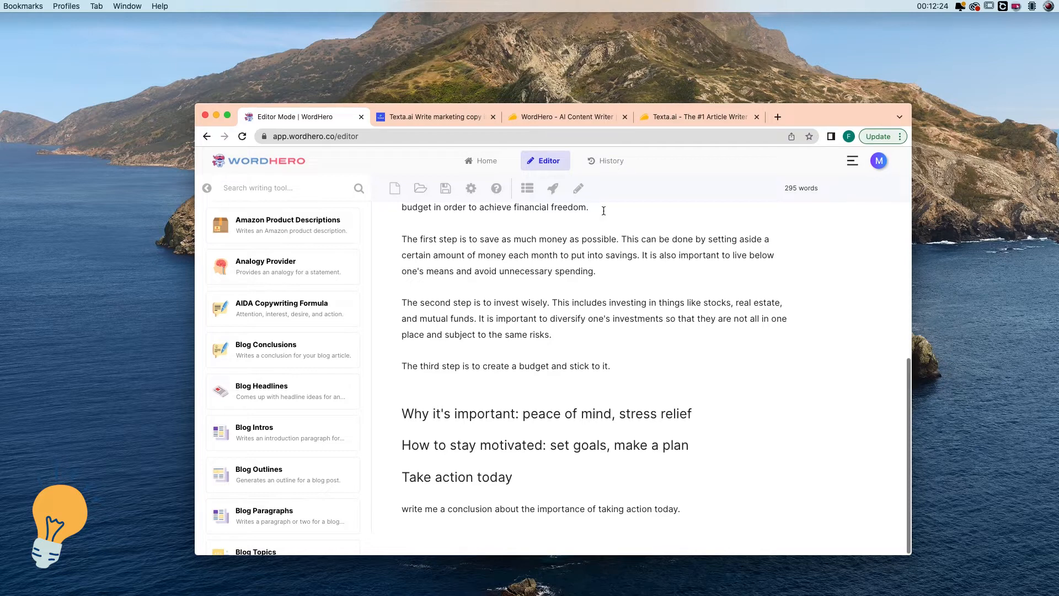
Delete the unusable text generated after the conclusion instruction and generate paragraphs from the selected instruction instead.
left_click(577, 188)
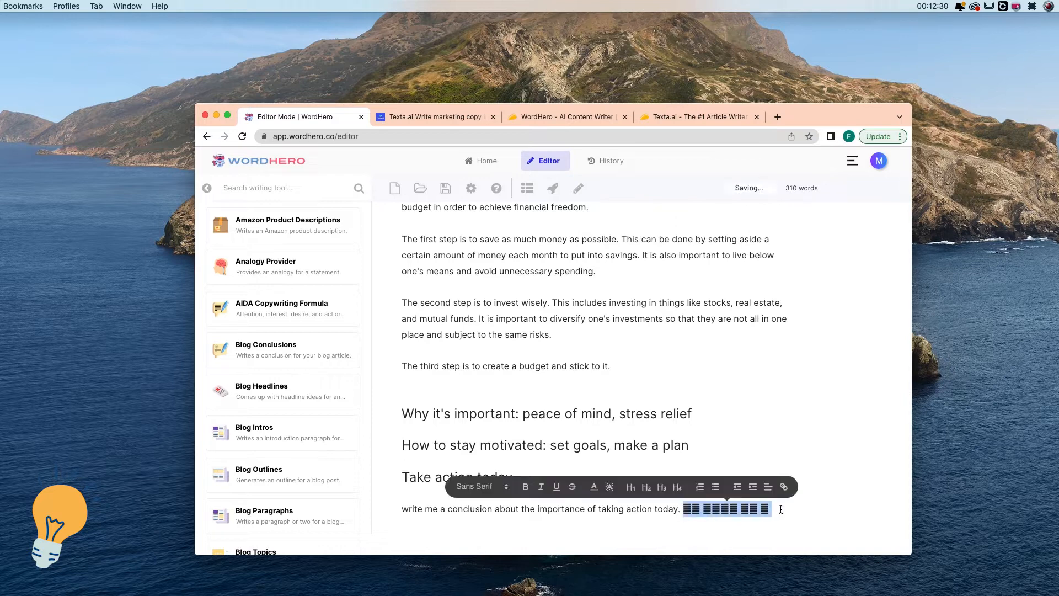
key("BackSpace")
left_click_drag(395, 509, 692, 511)
left_click(560, 190)
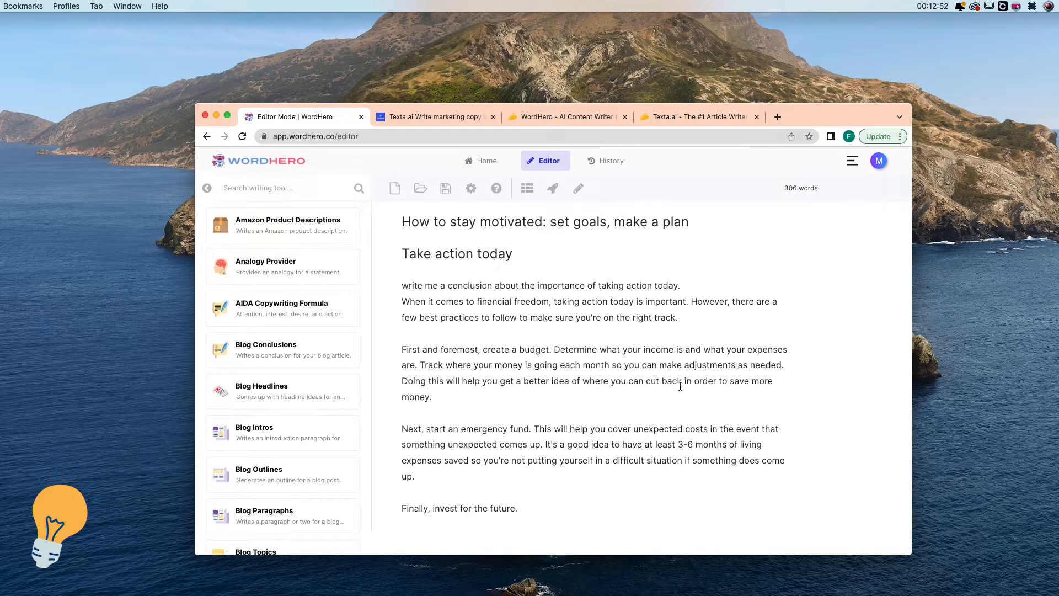
Extend the generated conclusion with more AI-written text and delete the instruction line under "Take action today".
left_click(578, 189)
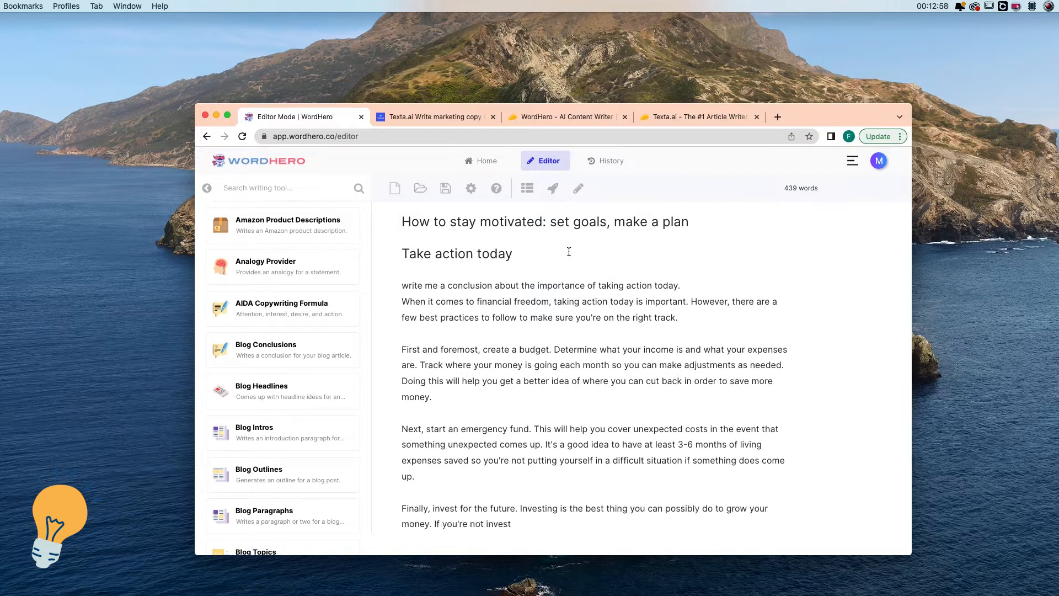
scroll(570, 256, "down", 1)
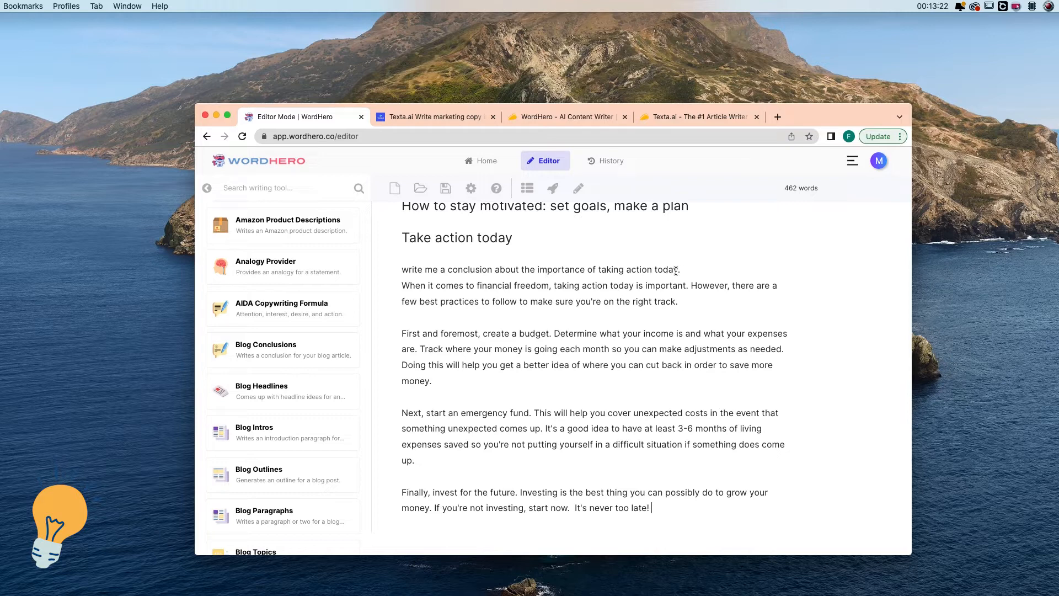
left_click_drag(684, 269, 394, 266)
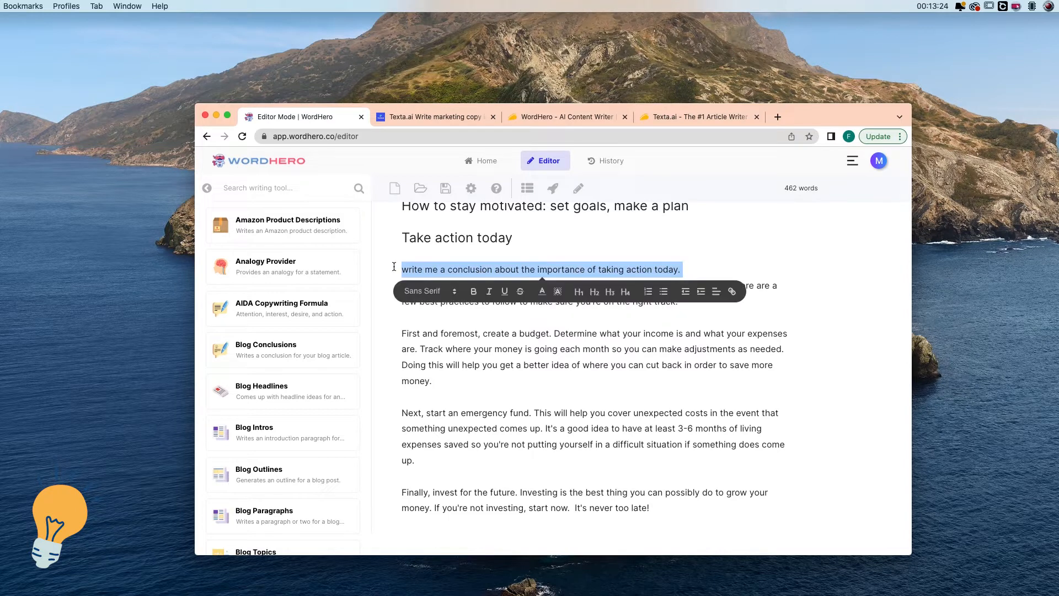
key("BackSpace")
left_click(401, 284)
key("BackSpace")
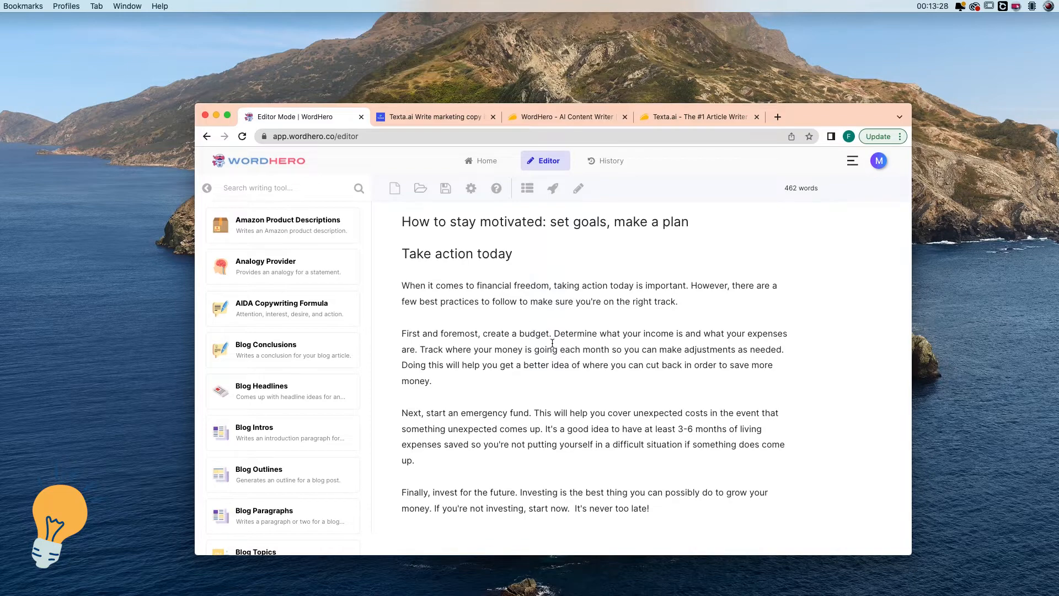
Make the words "What is financial freedom" bold under the "Definition of financial freedom" heading.
scroll(567, 320, "up", 15)
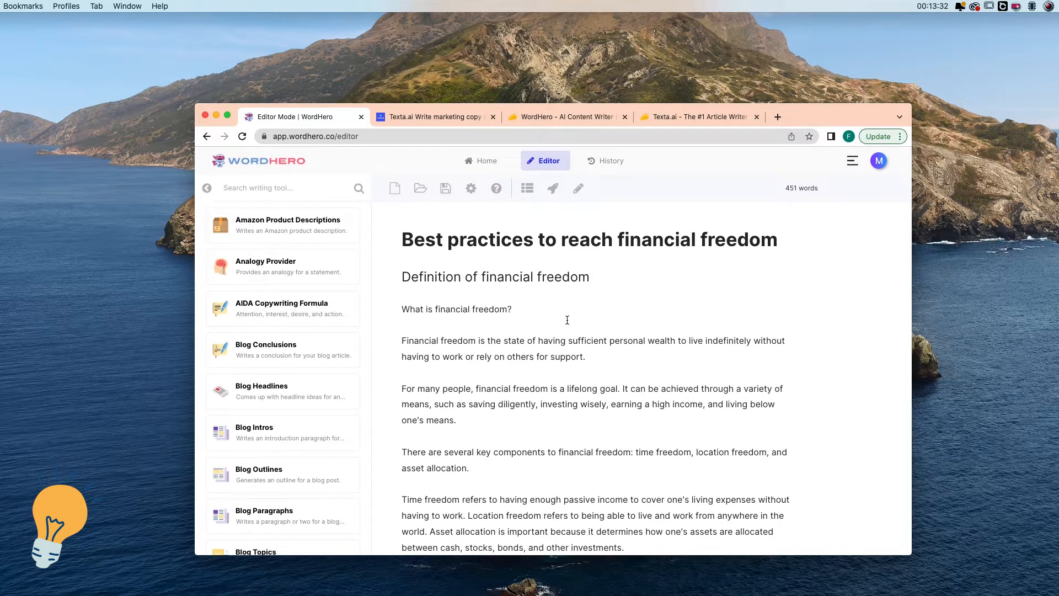
scroll(566, 320, "down", 15)
scroll(567, 320, "down", 4)
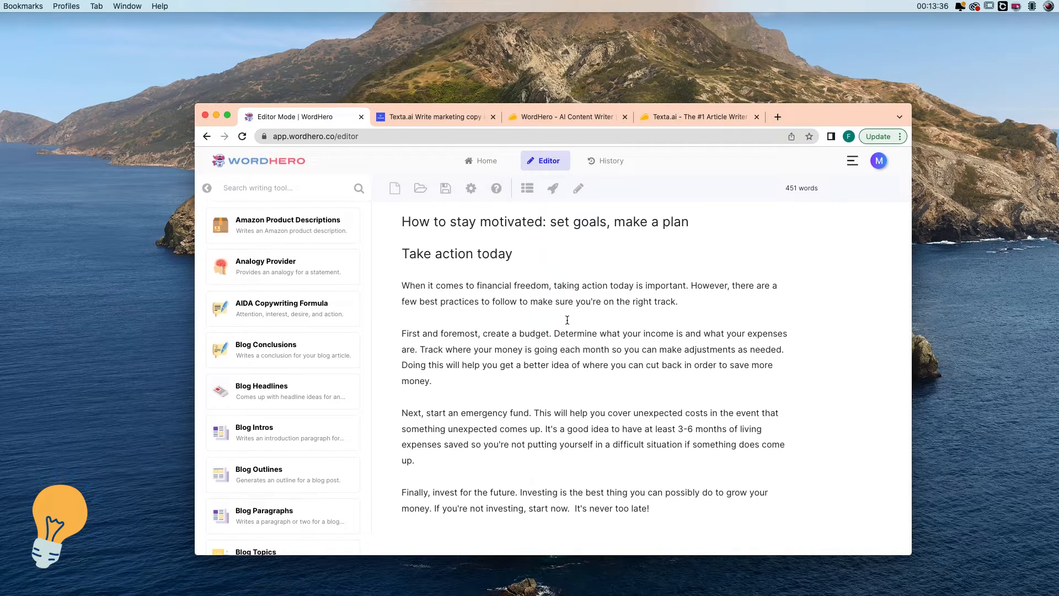
scroll(590, 336, "up", 12)
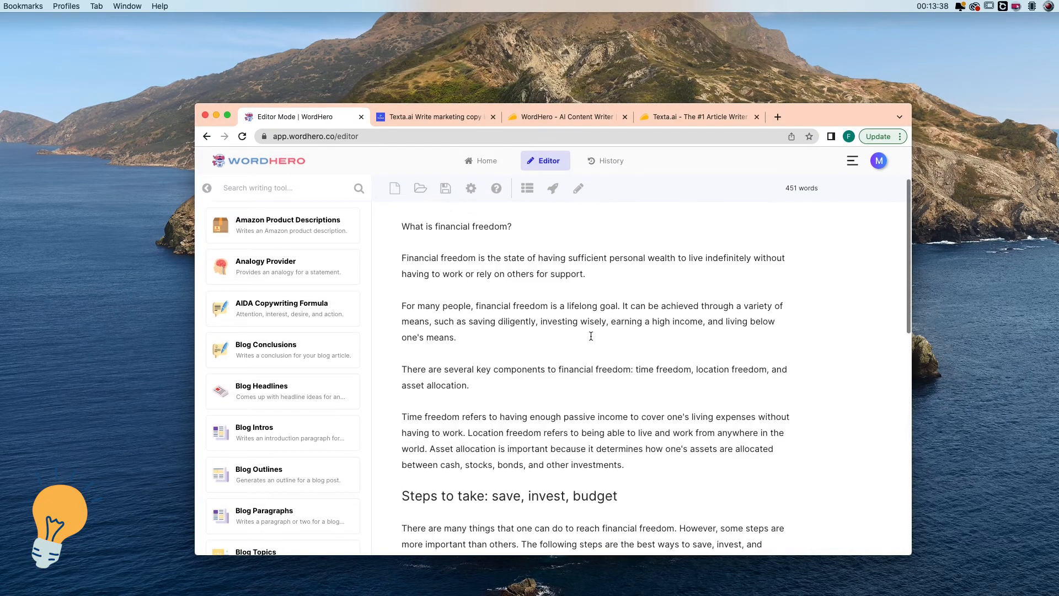
scroll(591, 336, "up", 3)
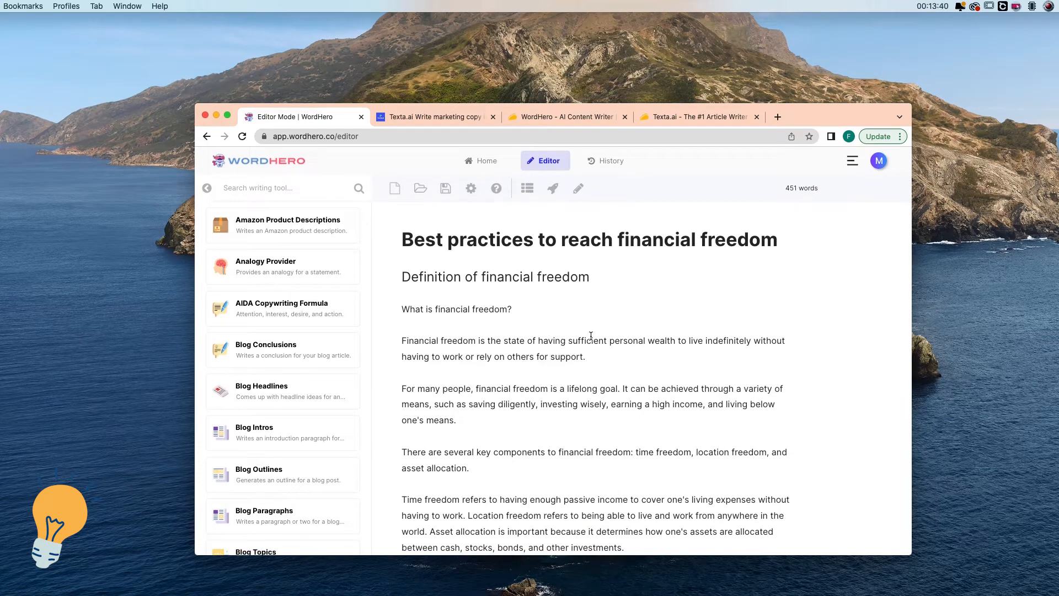
left_click_drag(400, 309, 508, 311)
left_click(474, 332)
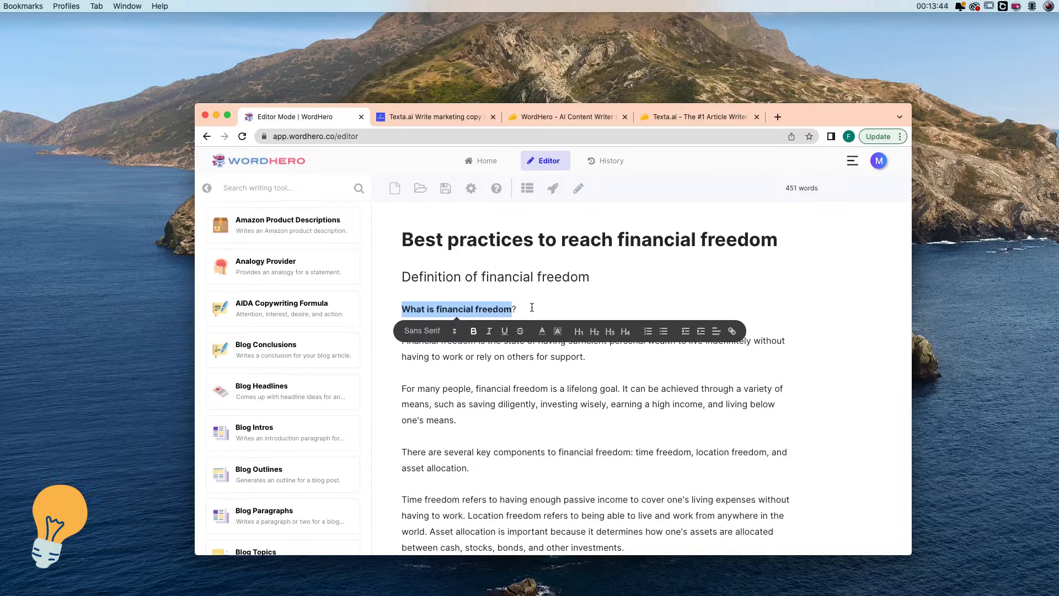
left_click(538, 305)
Glance at the Texta.ai page and re-examine the definition section of the WordHero article.
scroll(540, 364, "down", 4)
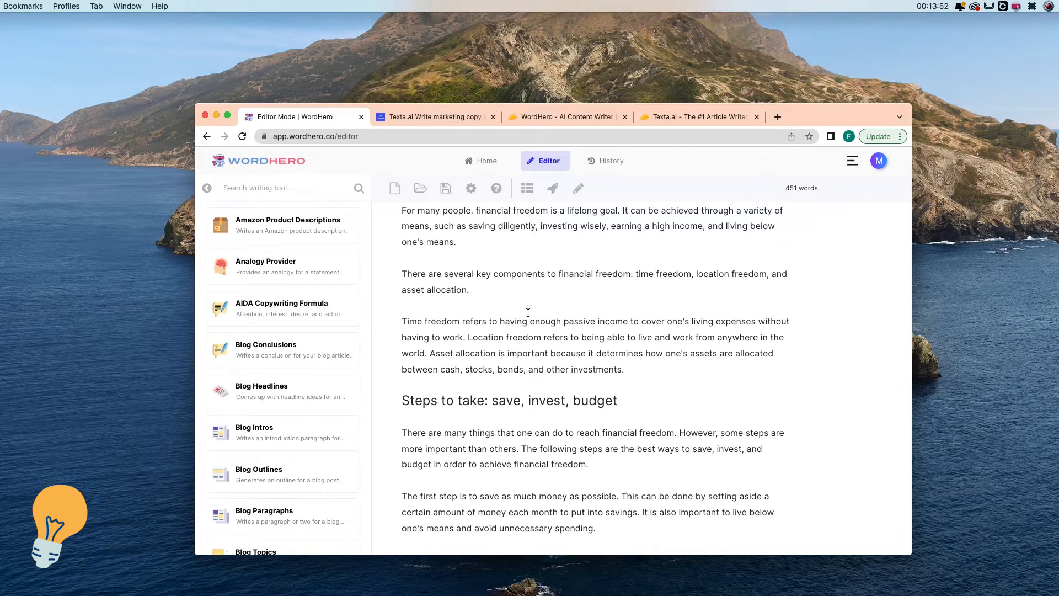
left_click(445, 115)
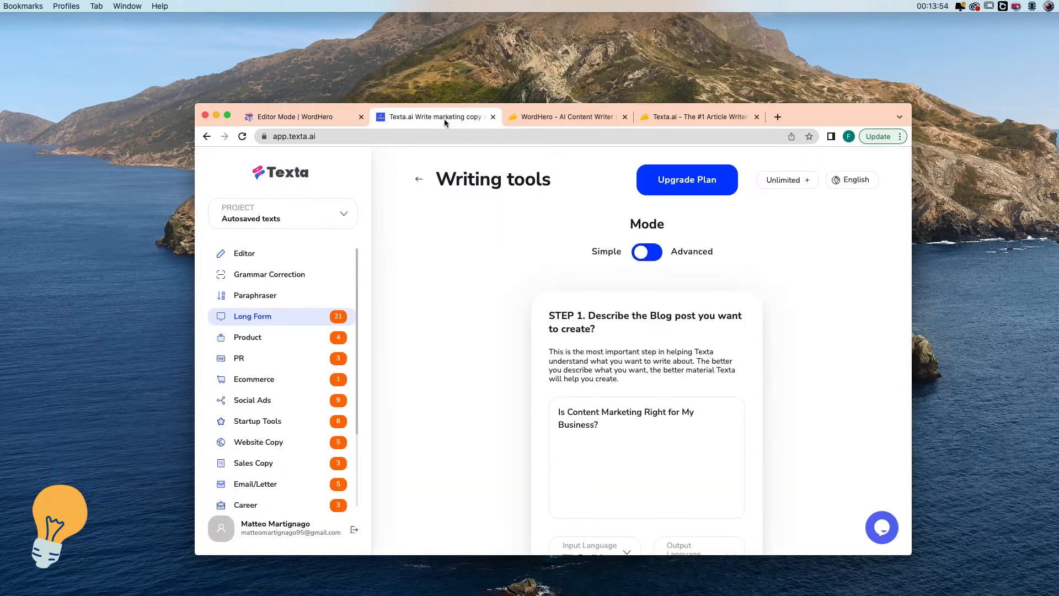
left_click(306, 118)
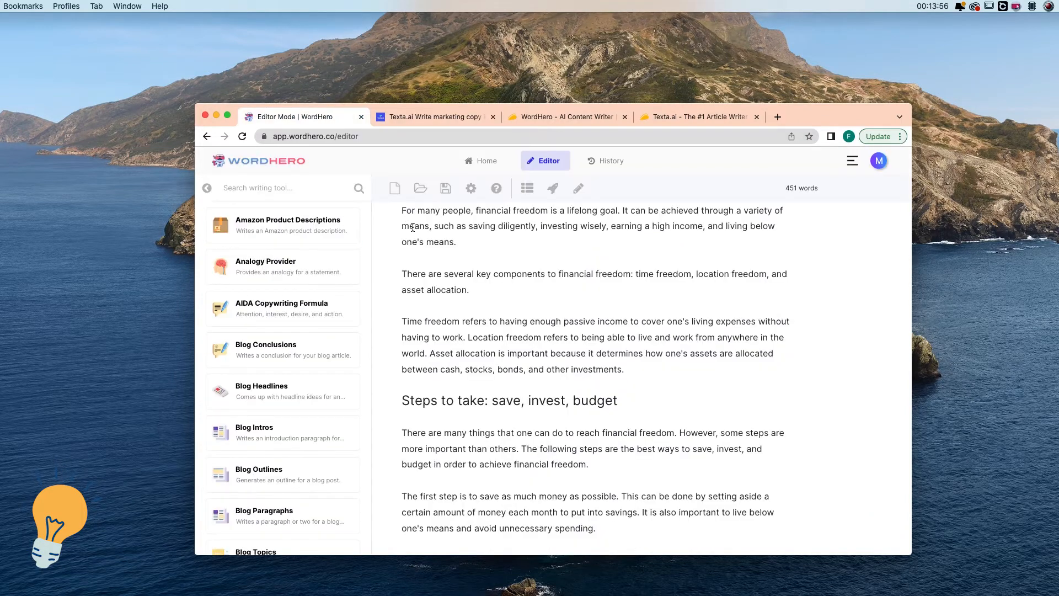
scroll(443, 244, "down", 1)
left_click_drag(402, 241, 772, 250)
Switch to Texta.ai, go back from the blog post form to the Long Form tools, and expand the category names.
left_click(435, 115)
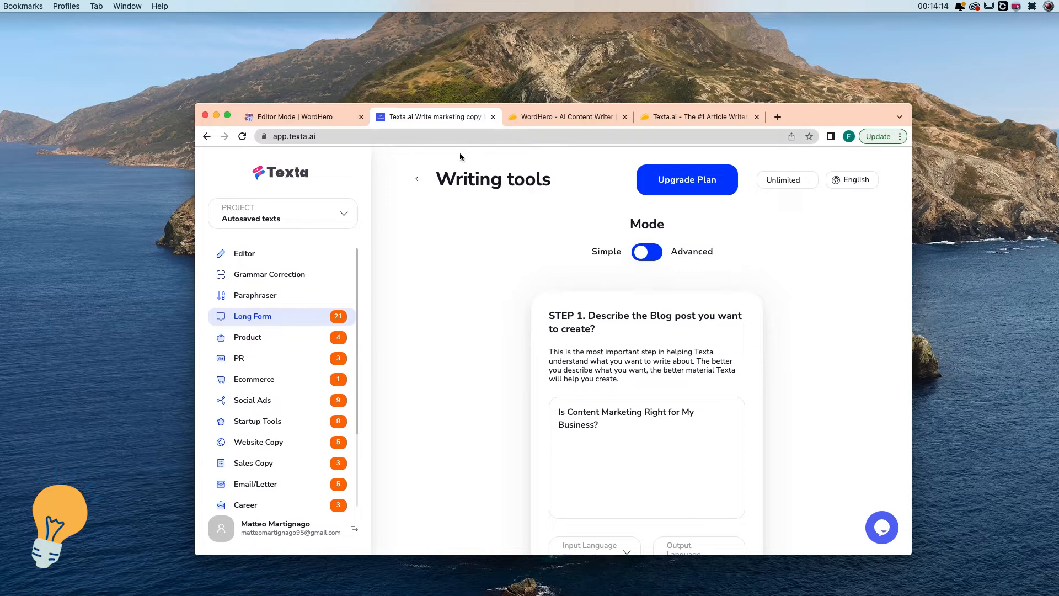
left_click(420, 179)
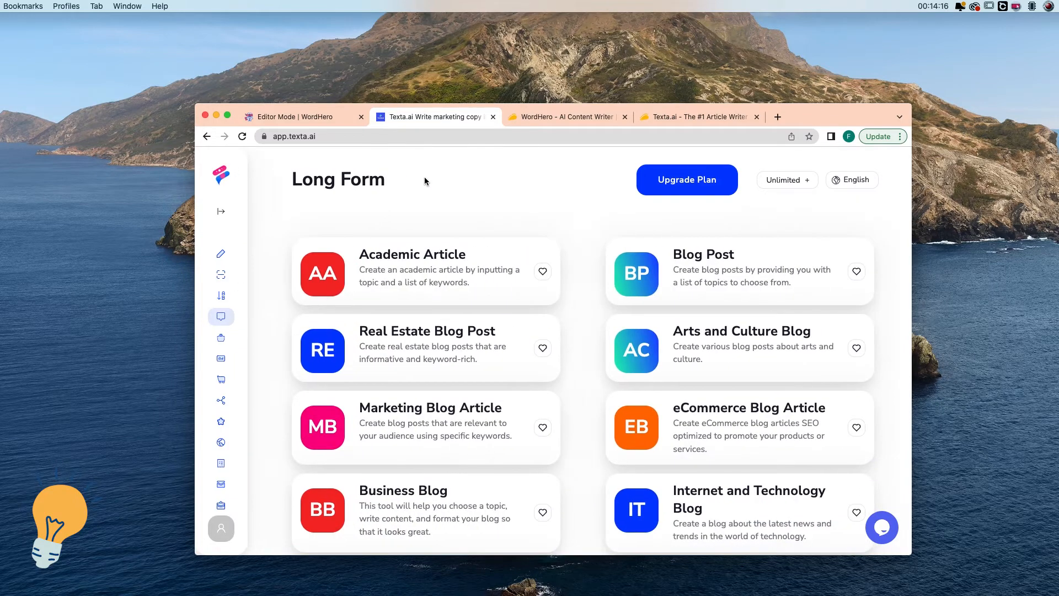
scroll(578, 242, "down", 5)
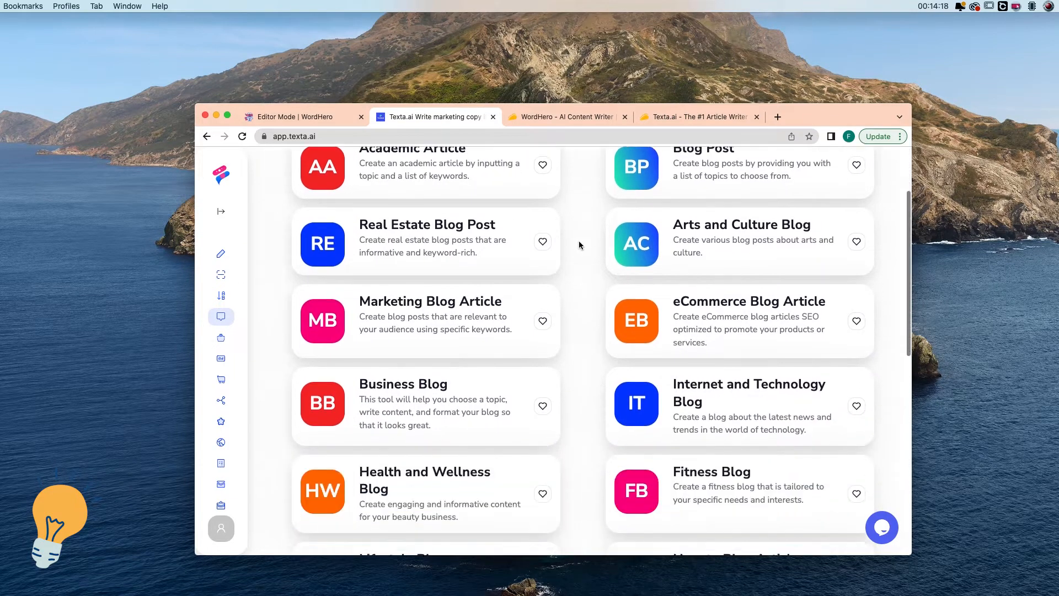
scroll(578, 245, "up", 5)
scroll(579, 229, "down", 5)
scroll(579, 229, "up", 5)
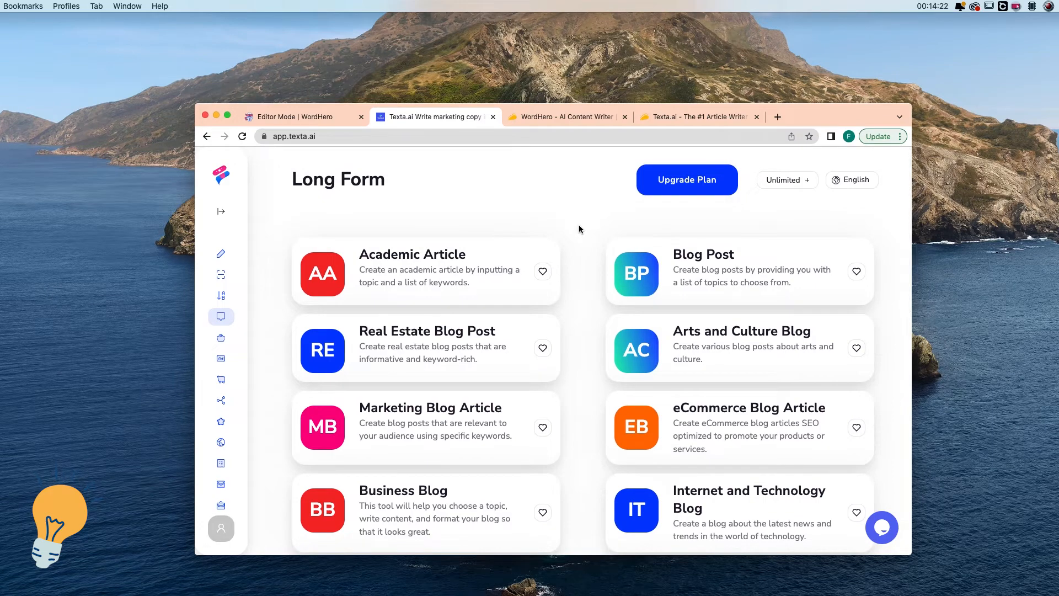
left_click(220, 212)
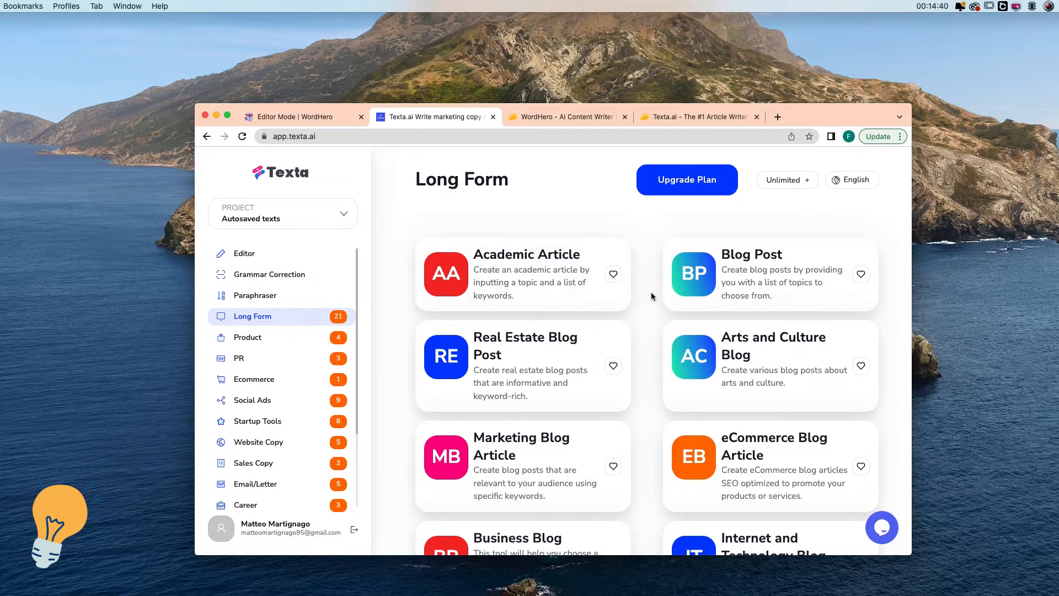
Examine the Long Form writing tools and their descriptions, including the topic-specific blog types, Guide Article and Paragraph Generator.
scroll(647, 292, "down", 3)
scroll(647, 293, "up", 3)
scroll(669, 304, "down", 1)
scroll(665, 300, "down", 6)
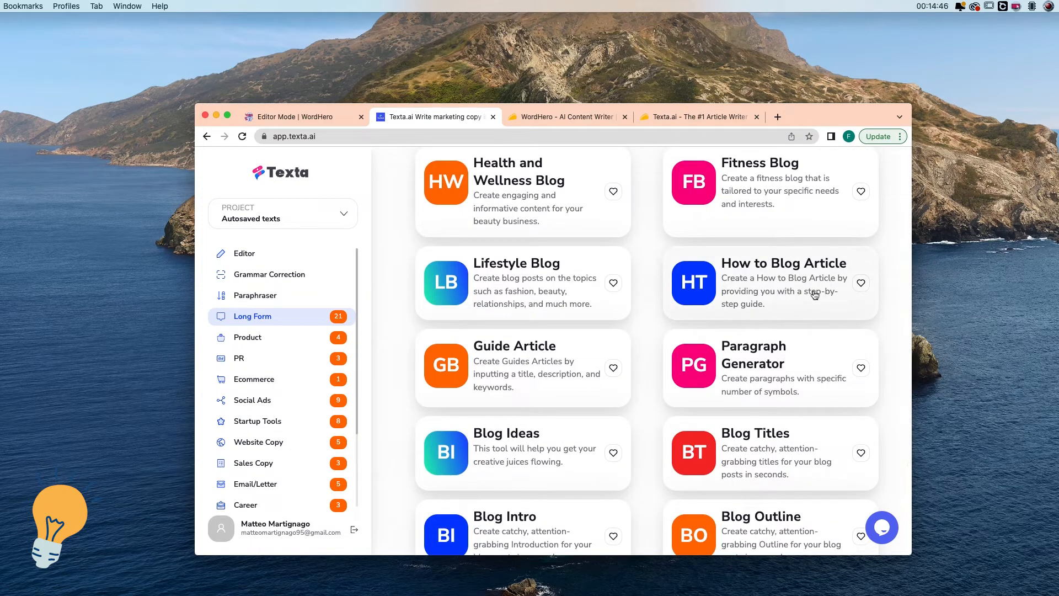
scroll(721, 301, "up", 1)
scroll(721, 296, "down", 1)
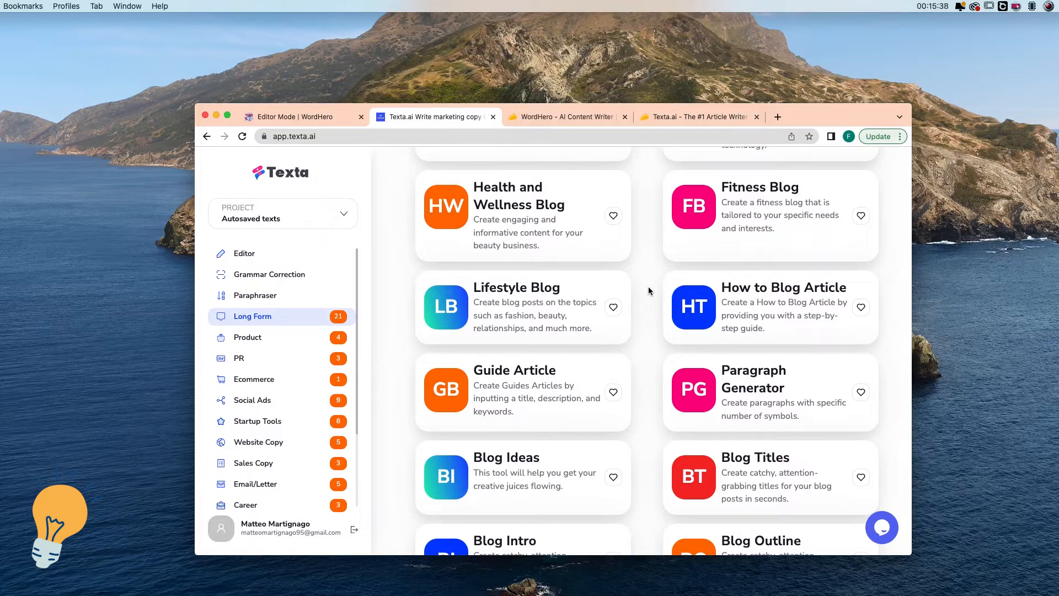
Open the Blog Post tool from the Long Form tools and switch its mode to Advanced.
scroll(646, 247, "up", 6)
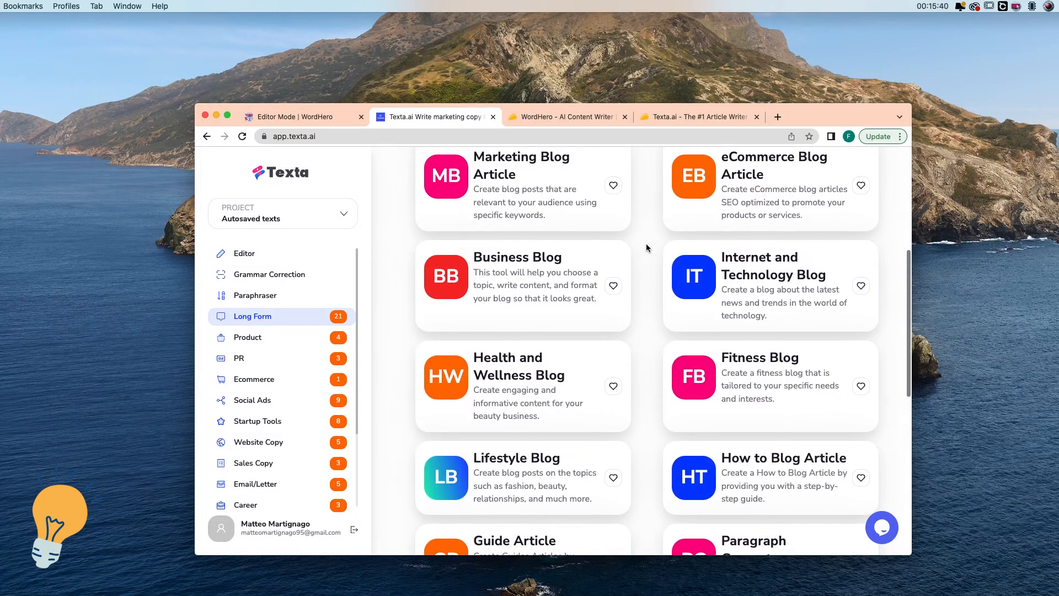
scroll(647, 247, "up", 2)
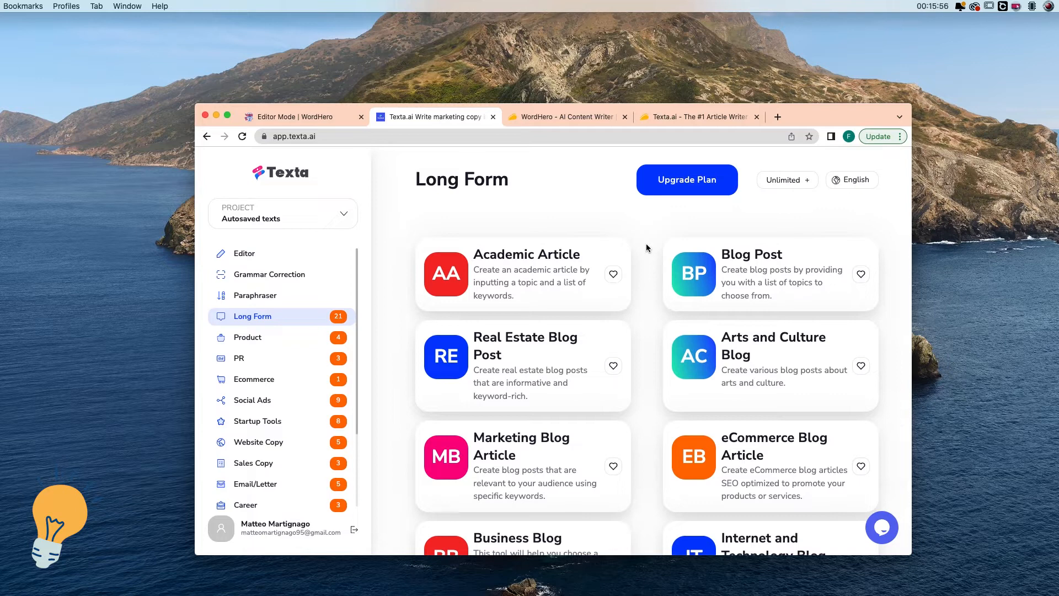
left_click(724, 276)
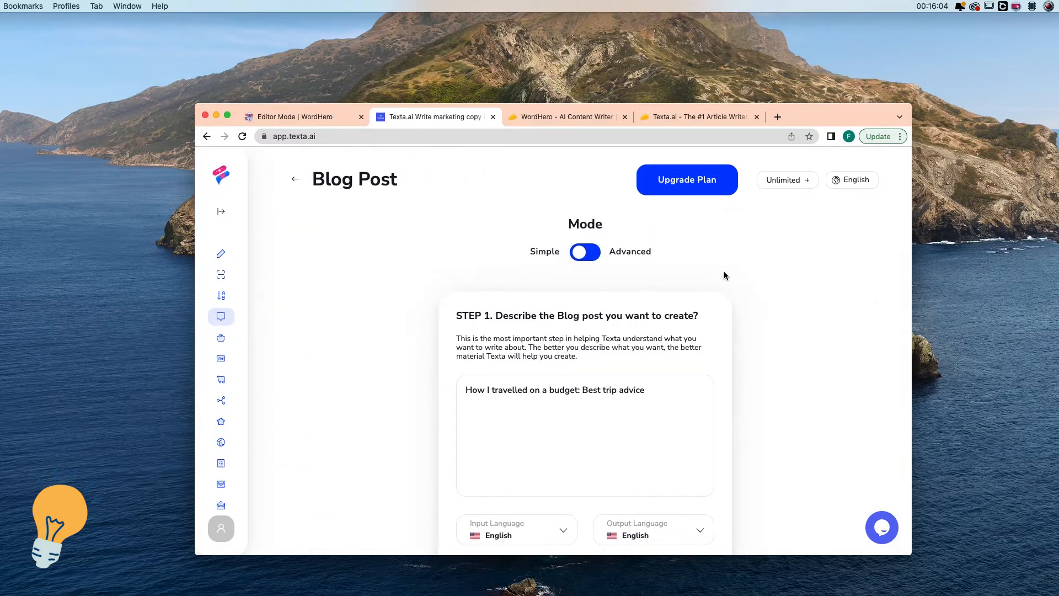
scroll(752, 280, "down", 2)
scroll(752, 280, "up", 2)
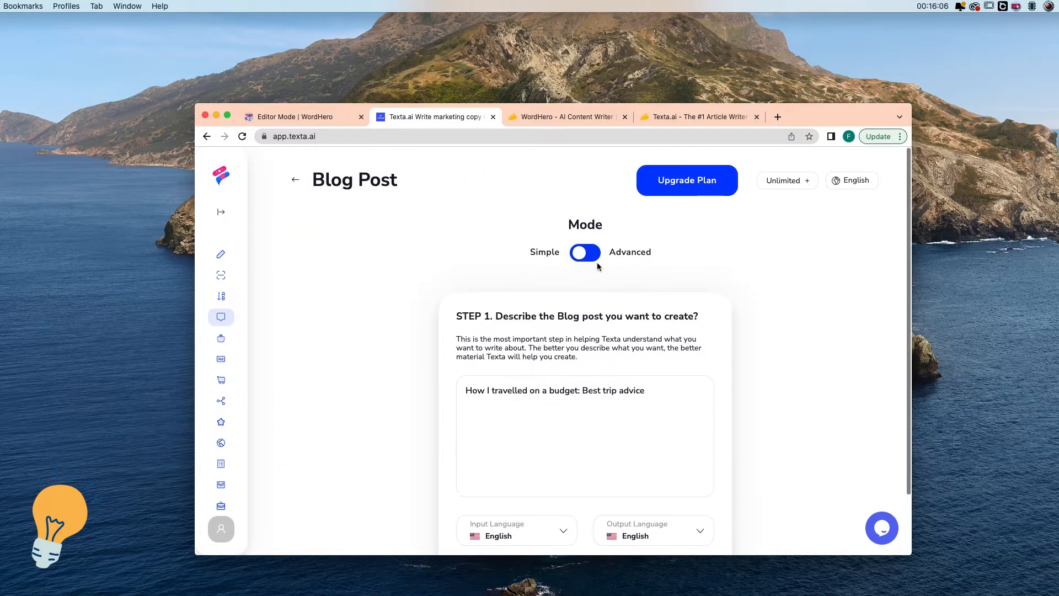
left_click(582, 255)
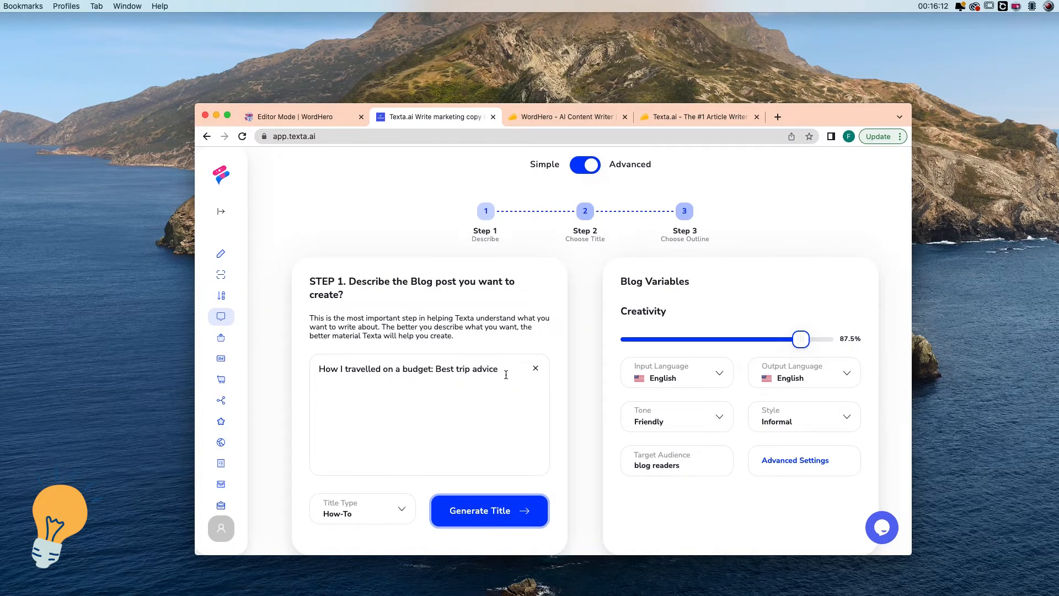
Replace the blog post description with "Write me a blog post on the Best practices to reach financial freedom.".
left_click_drag(506, 371, 343, 358)
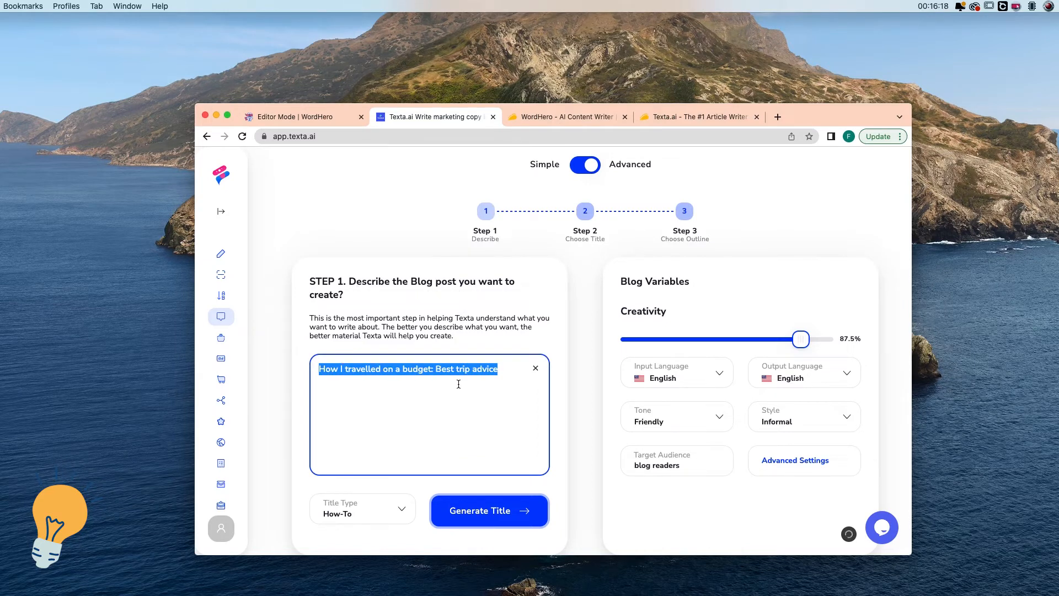
type("Write")
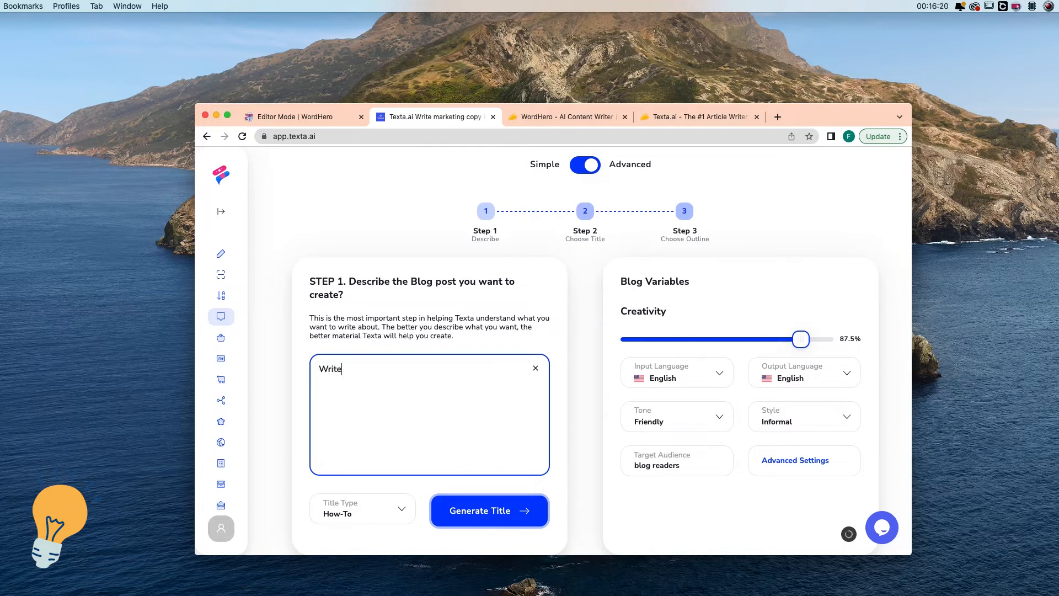
type(" me a blog post on")
type("Best practices to reach financial freedom")
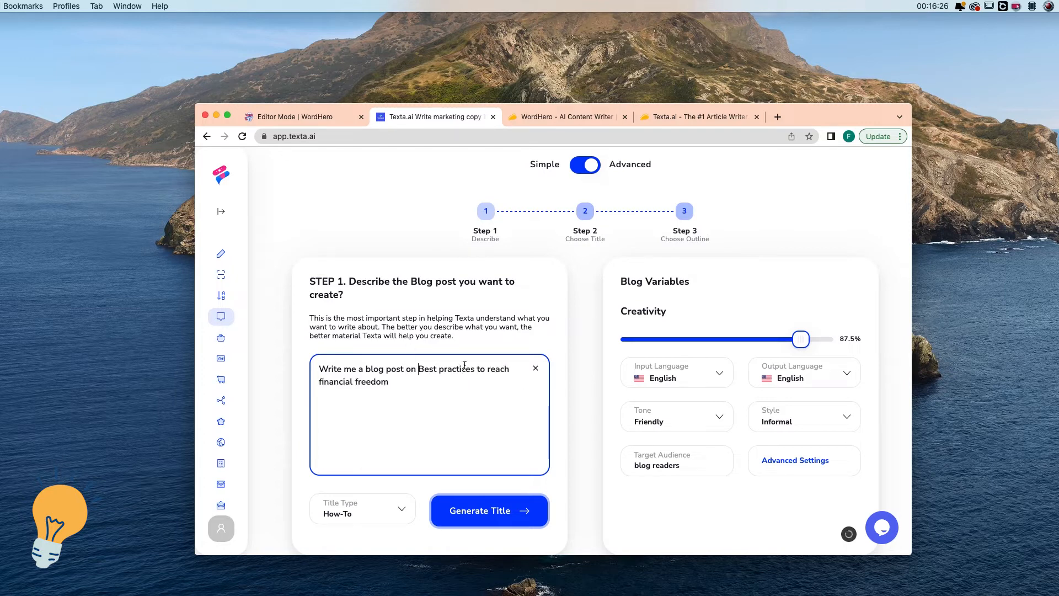
left_click(418, 368)
type("the")
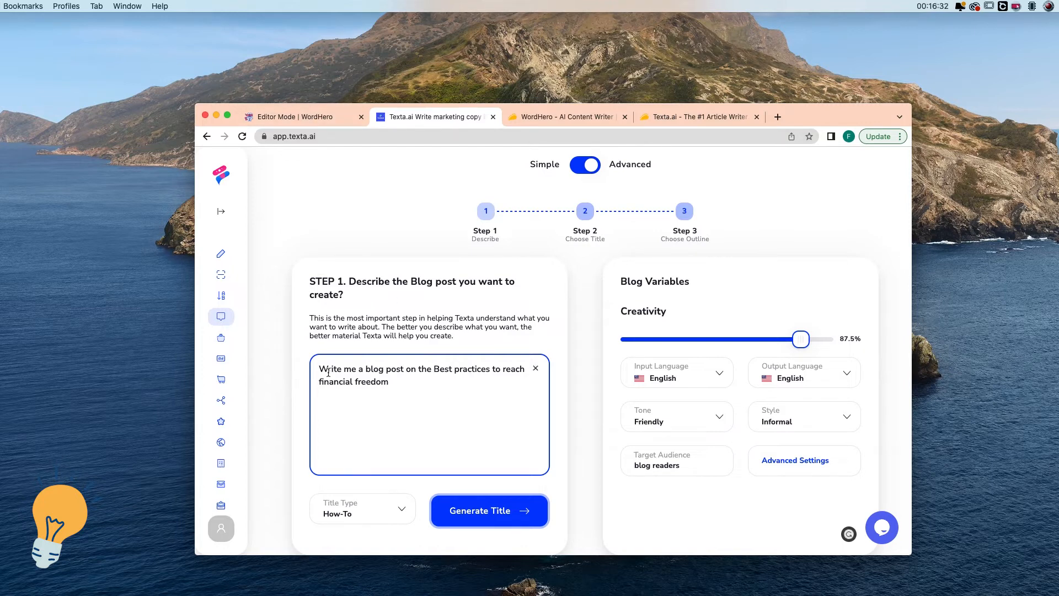
left_click(434, 370)
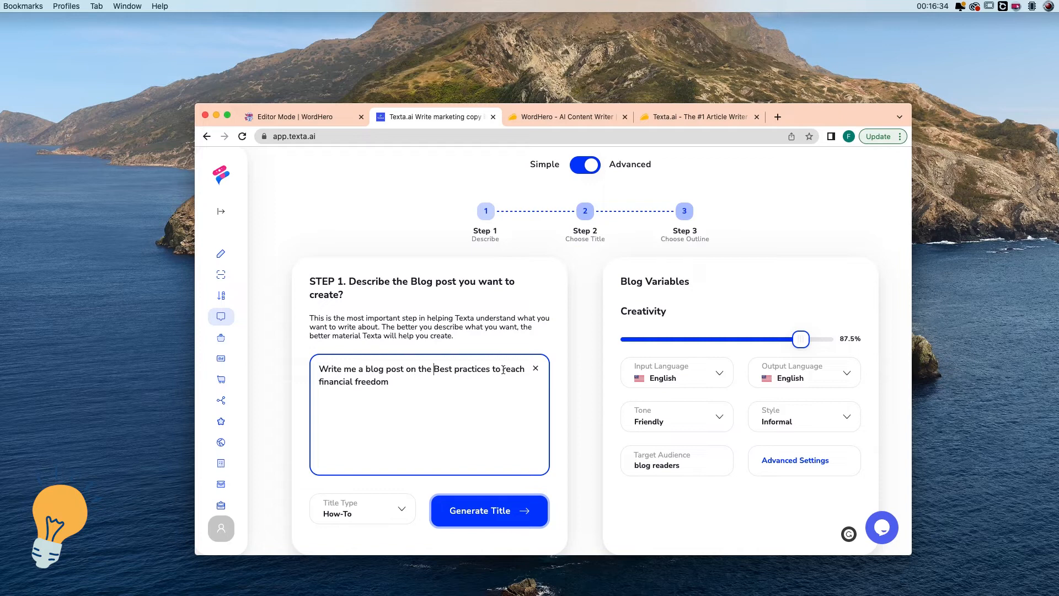
left_click(399, 383)
type(".")
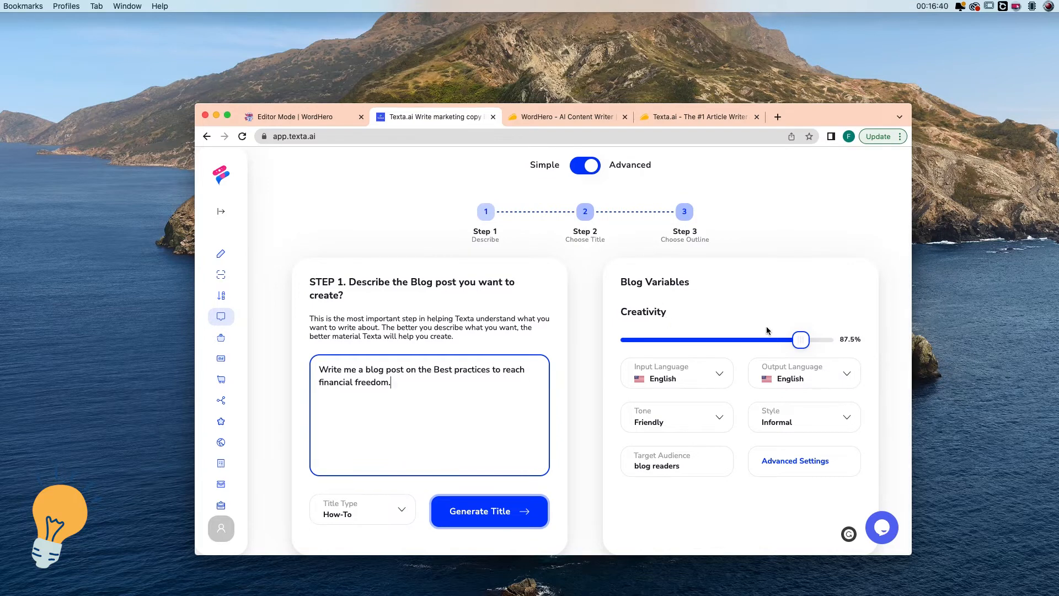
In the advanced settings, set the article length to Large and creativity to 80%, and apply the changes.
left_click(792, 467)
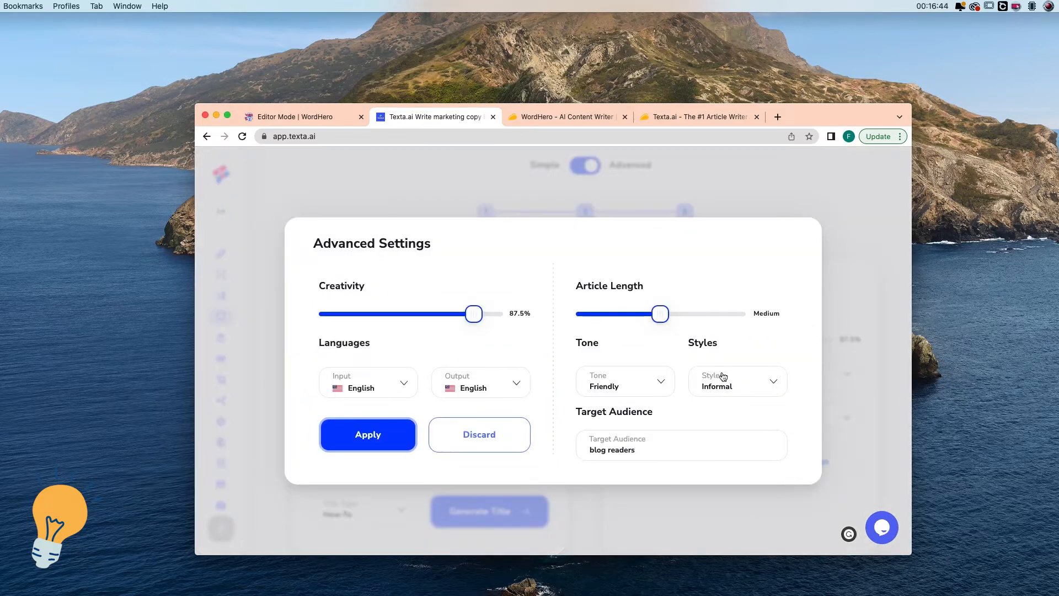
left_click(713, 320)
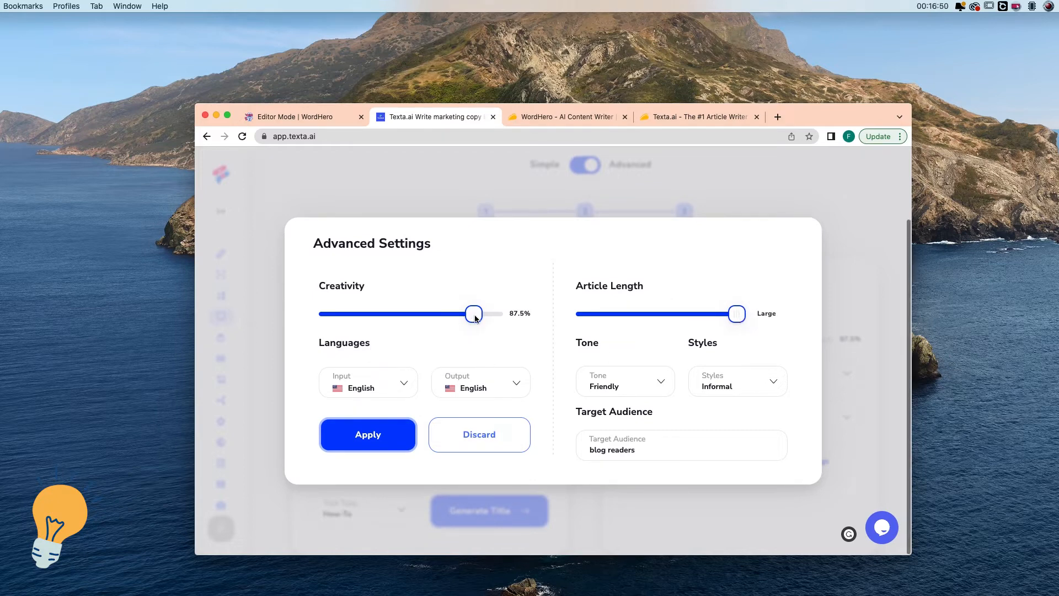
left_click_drag(474, 315, 465, 318)
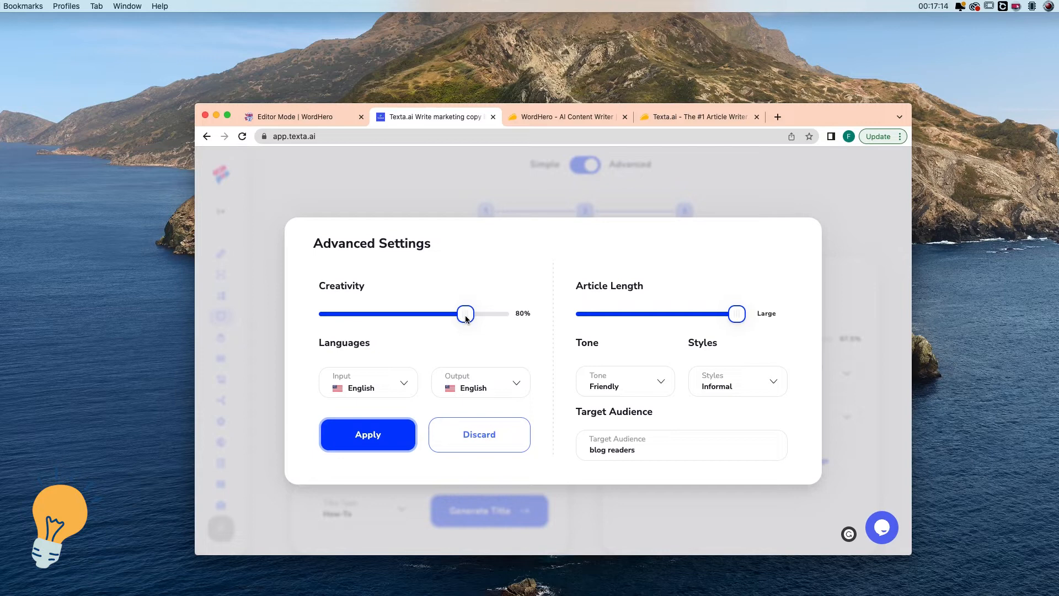
left_click(368, 433)
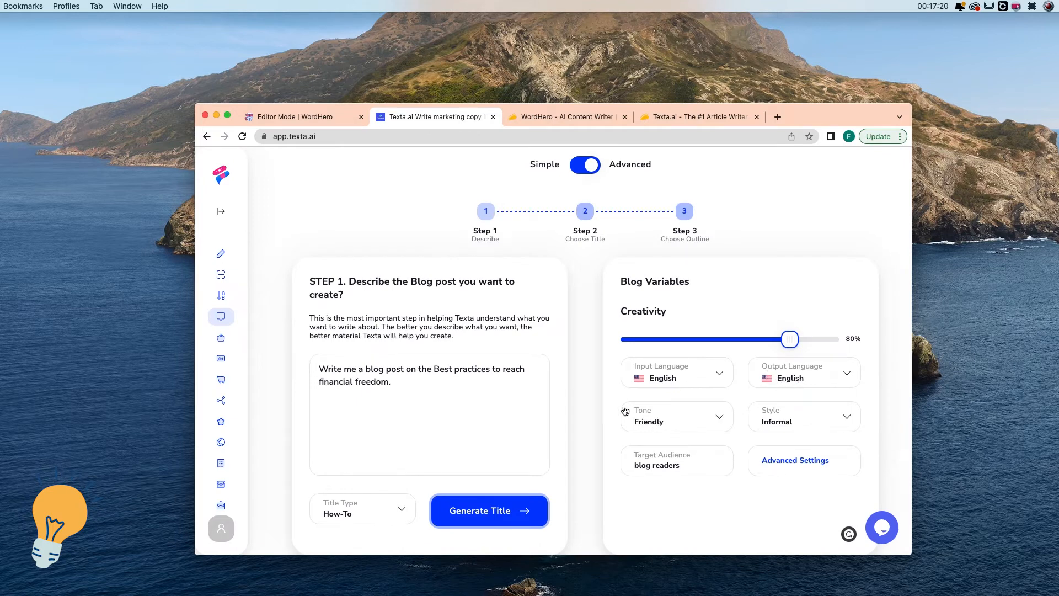
Check the three-step Blog Post form and generate How-To titles from the description.
scroll(624, 410, "down", 1)
scroll(571, 355, "up", 3)
scroll(571, 355, "down", 3)
scroll(570, 353, "up", 3)
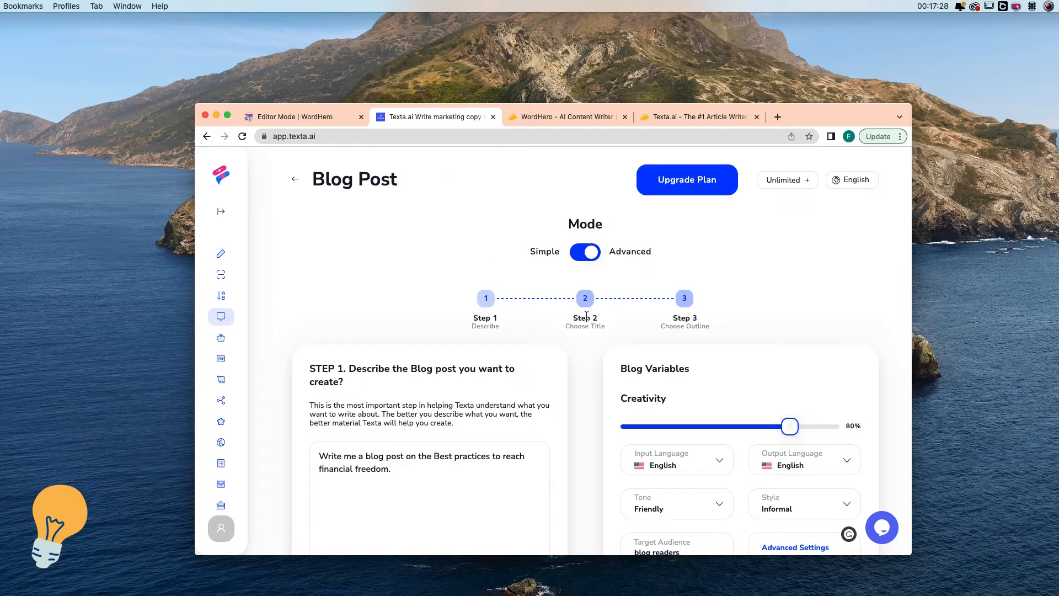
scroll(587, 322, "down", 3)
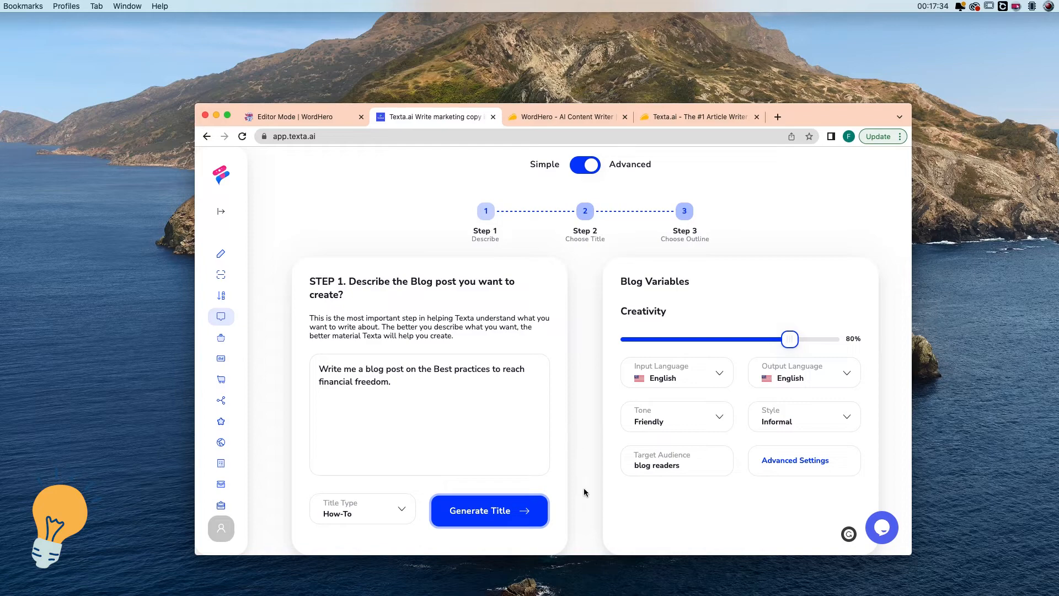
left_click(502, 510)
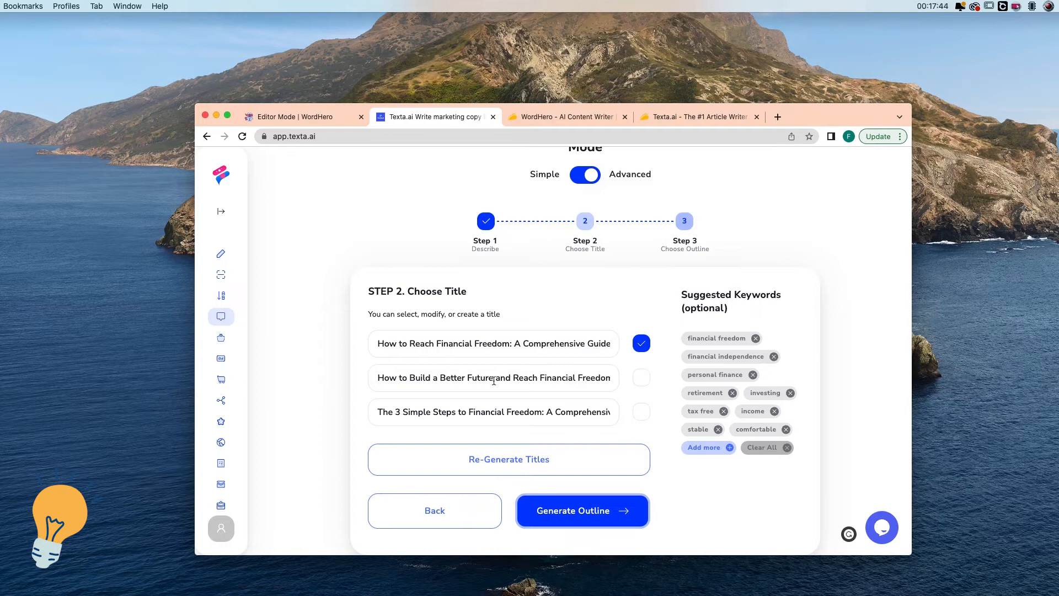
Choose the title beginning "How to Build a Better Future and Reach Financial" and generate the outline.
left_click(641, 380)
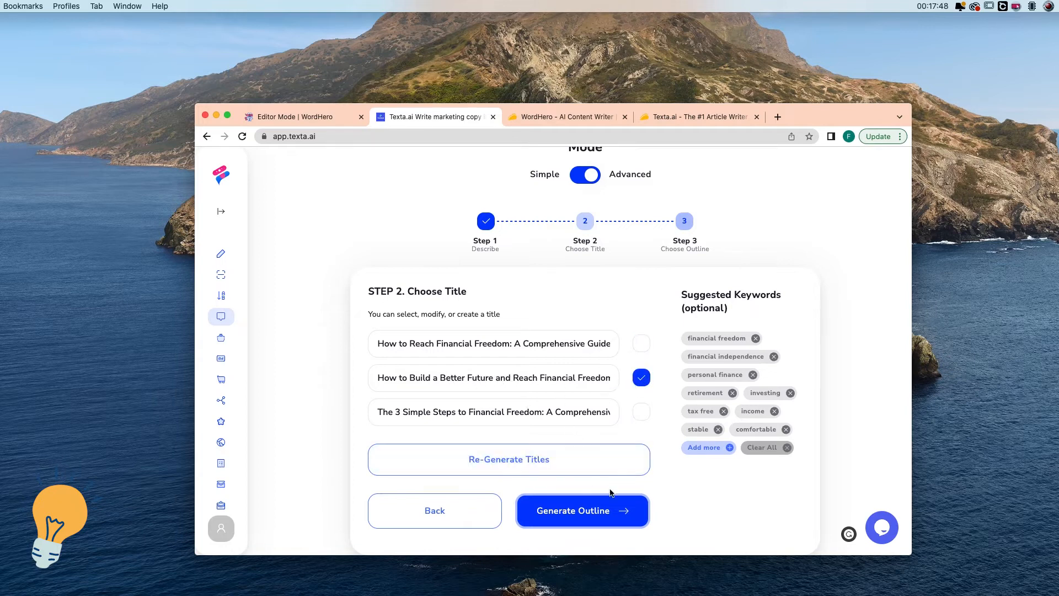
left_click(573, 513)
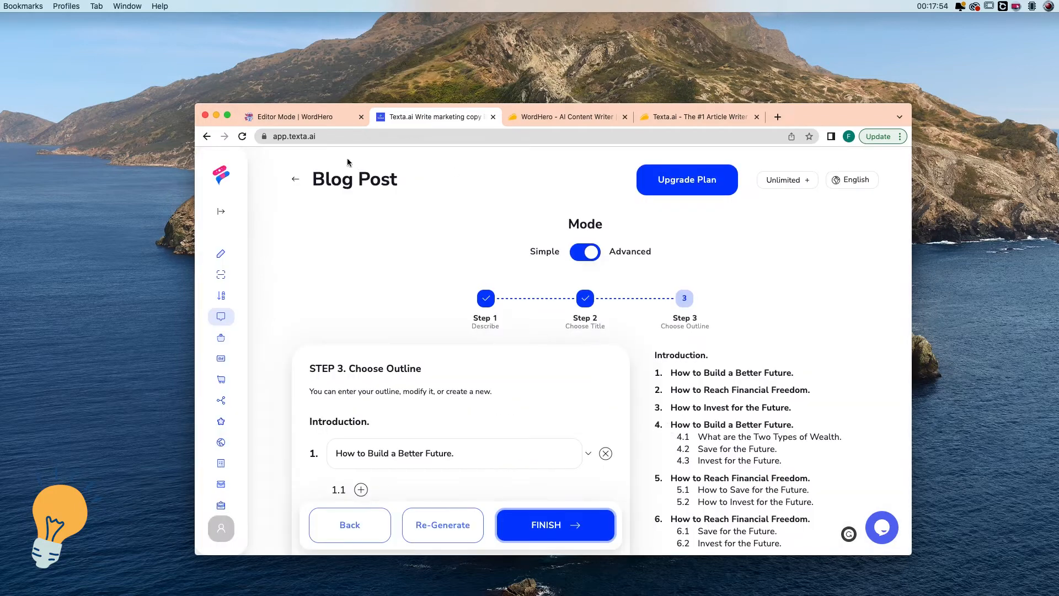
Switch to WordHero to glance over the financial freedom article for comparison, and return to Texta.ai.
left_click(323, 118)
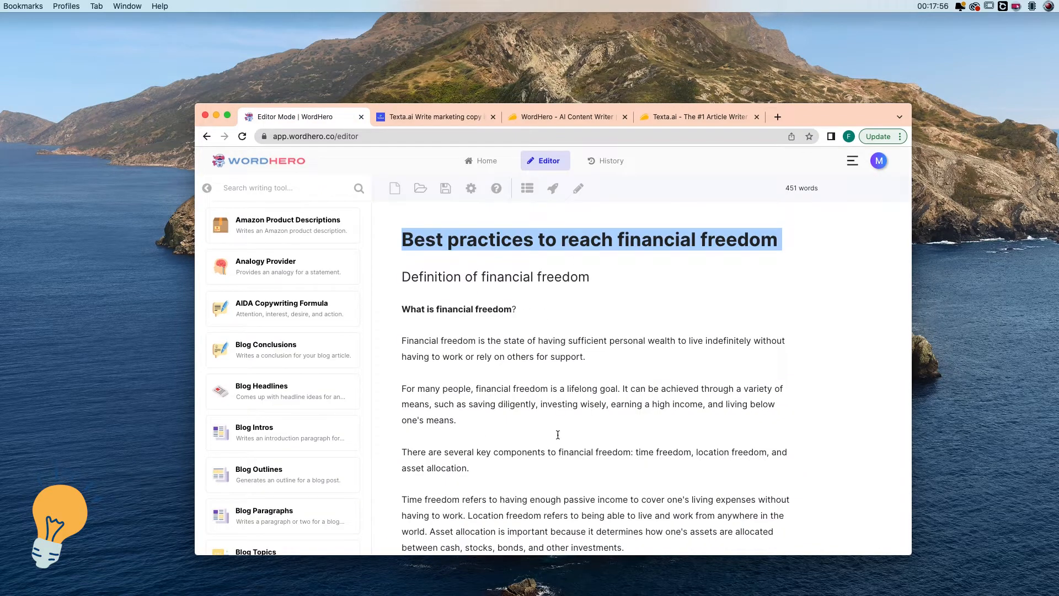
scroll(623, 329, "down", 5)
scroll(624, 329, "up", 5)
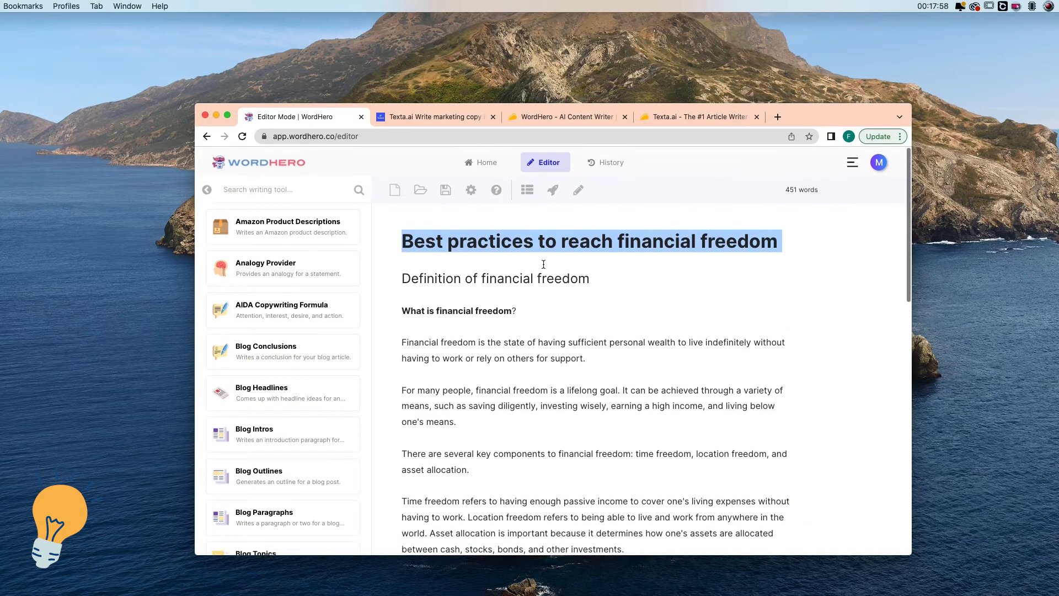
left_click(419, 117)
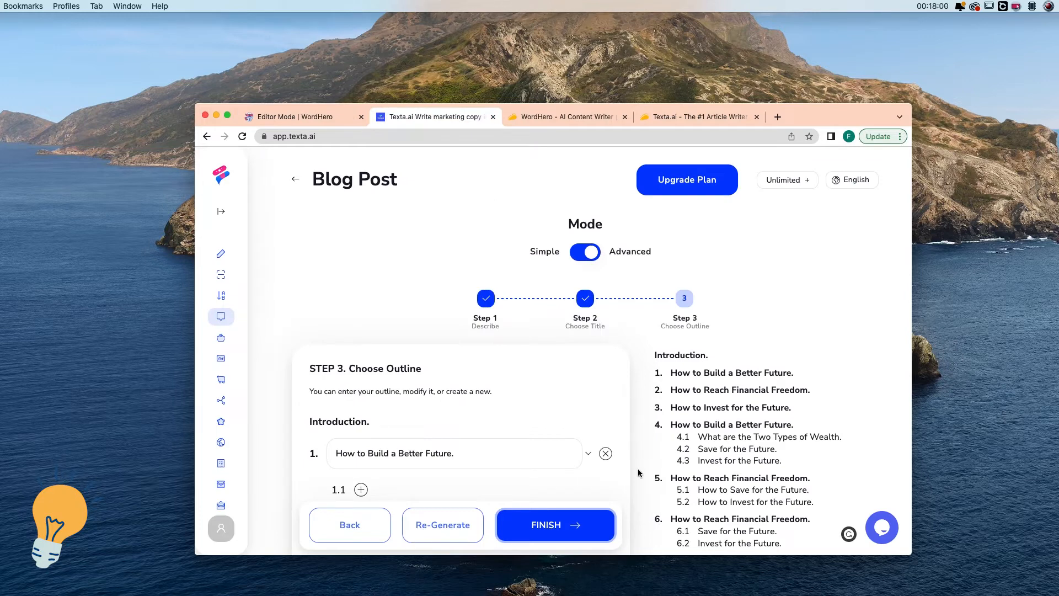
Reorder the outline's first three sections to "How to Reach Financial Freedom", "How to Invest for the Future" and "How to Build a Better Future".
scroll(837, 431, "down", 4)
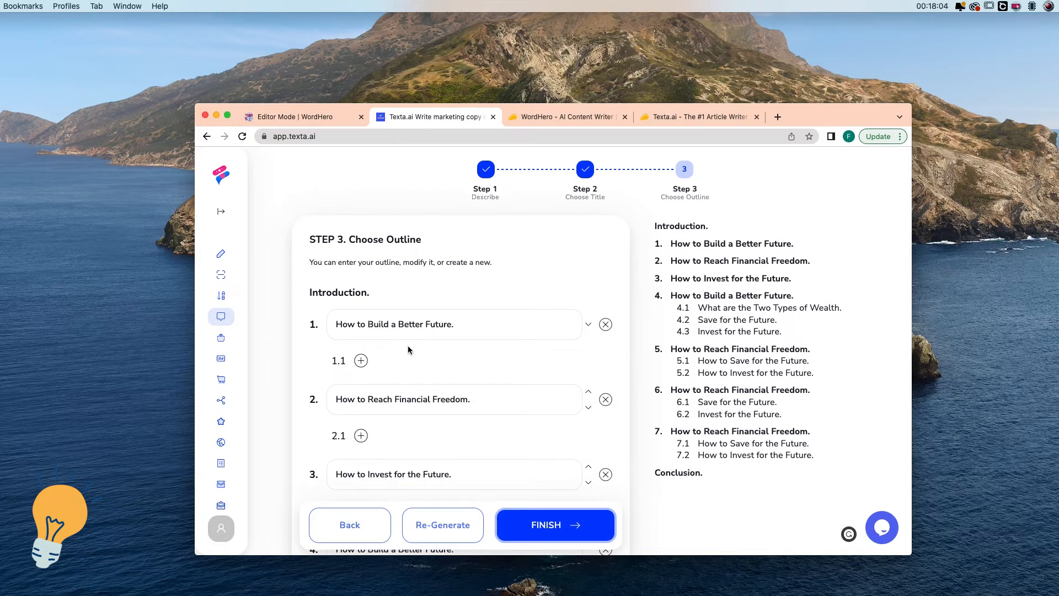
scroll(466, 367, "down", 1)
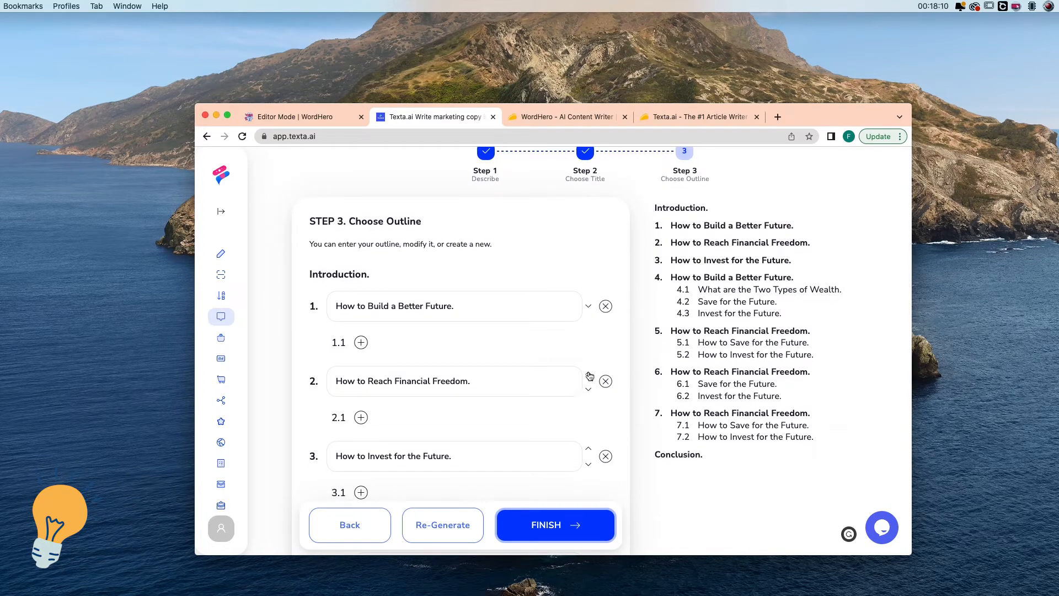
left_click(588, 373)
left_click(589, 388)
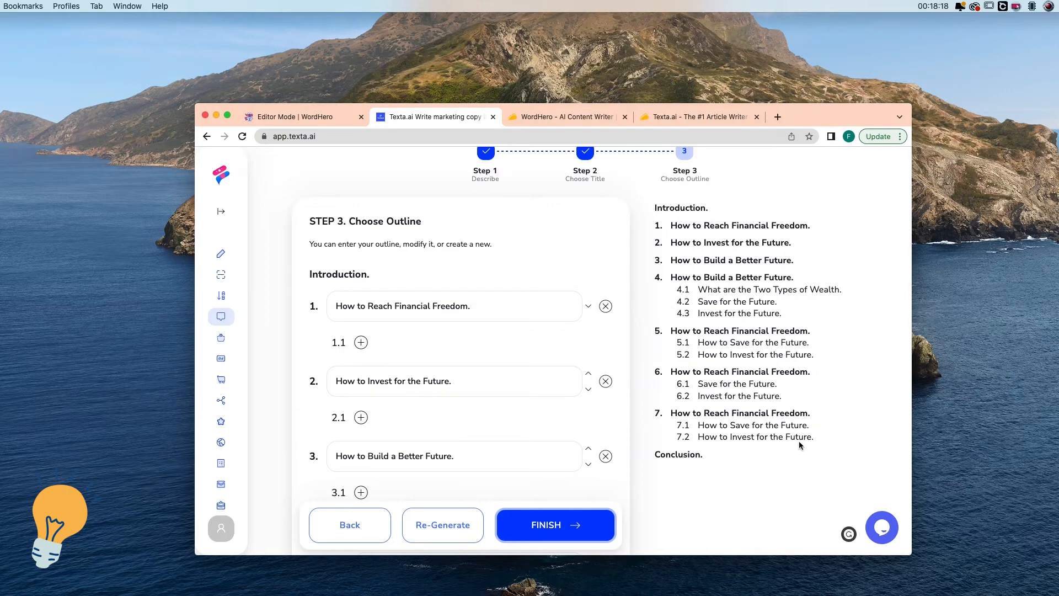
Look over the outline preview and delete the duplicate "How to Build a Better Future" section without subsections.
left_click_drag(834, 445, 658, 236)
left_click(727, 256)
scroll(492, 371, "down", 5)
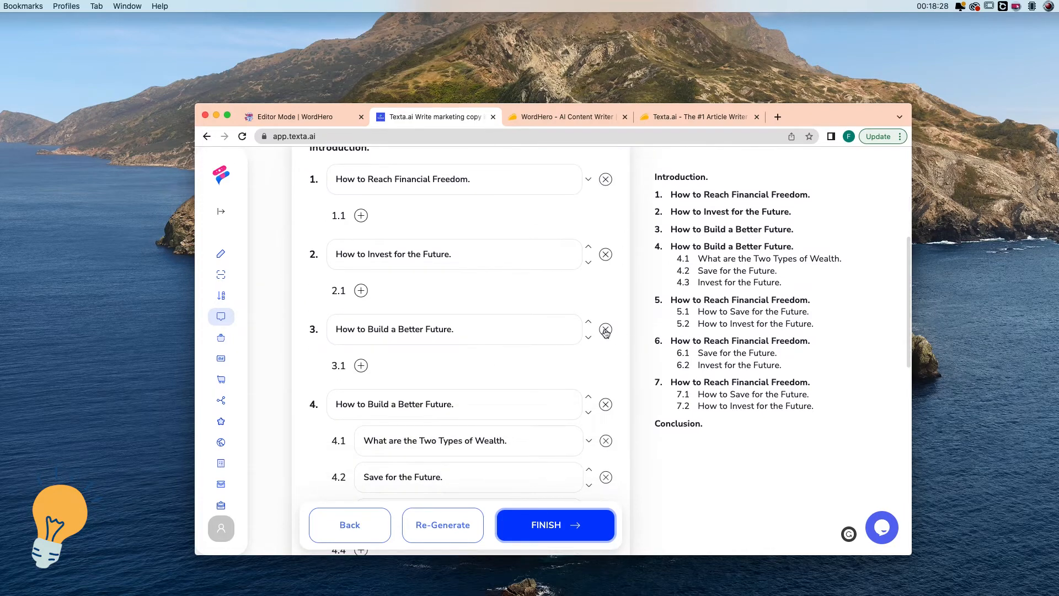
left_click(605, 329)
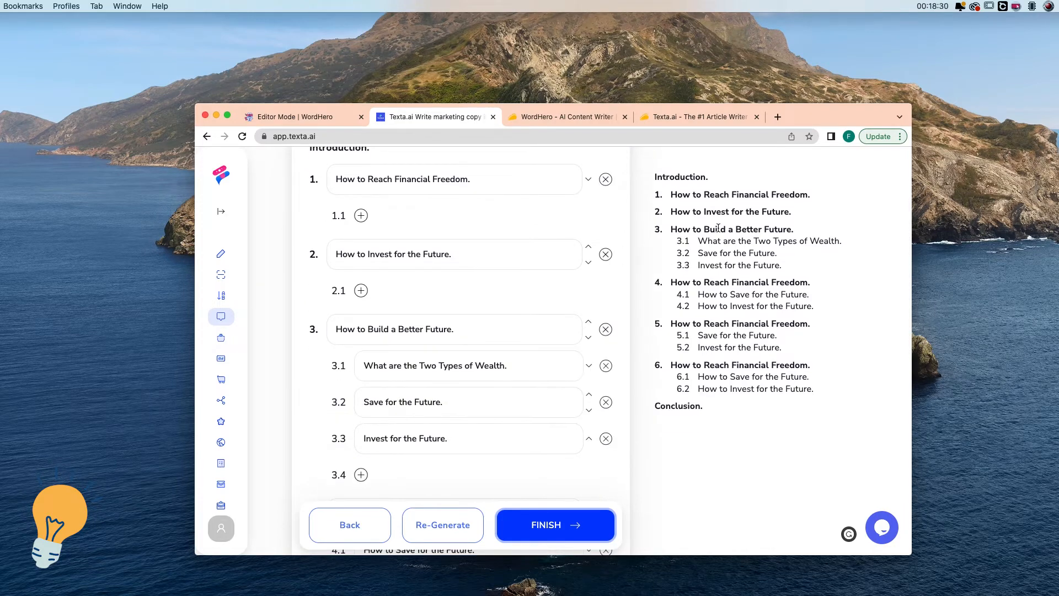
Examine the subsections under "How to Build a Better Future" and regenerate the whole outline.
left_click_drag(670, 211, 791, 266)
left_click_drag(668, 230, 798, 235)
left_click_drag(699, 244, 795, 268)
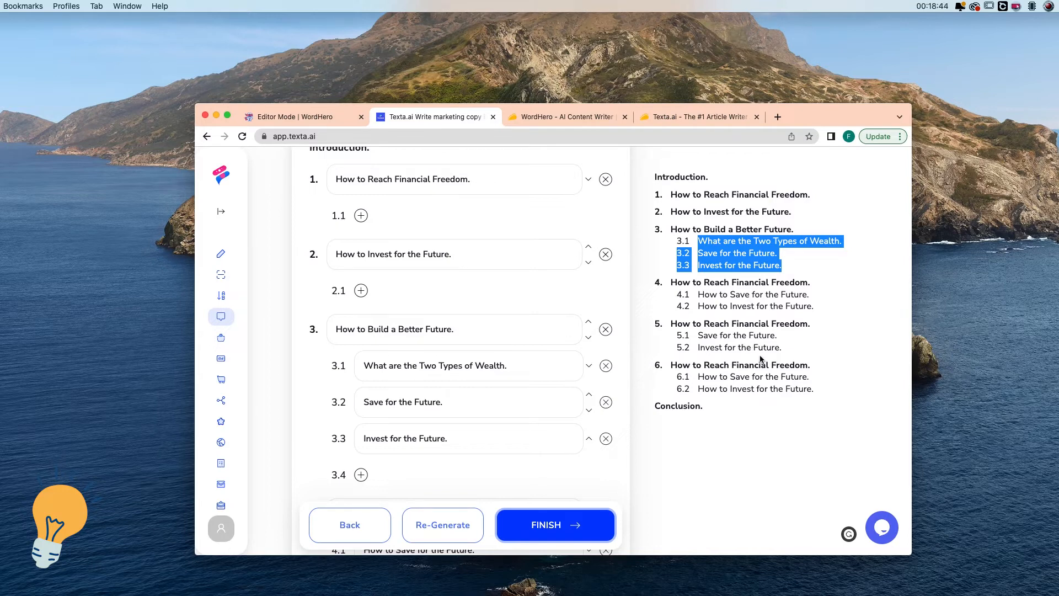
scroll(503, 417, "down", 10)
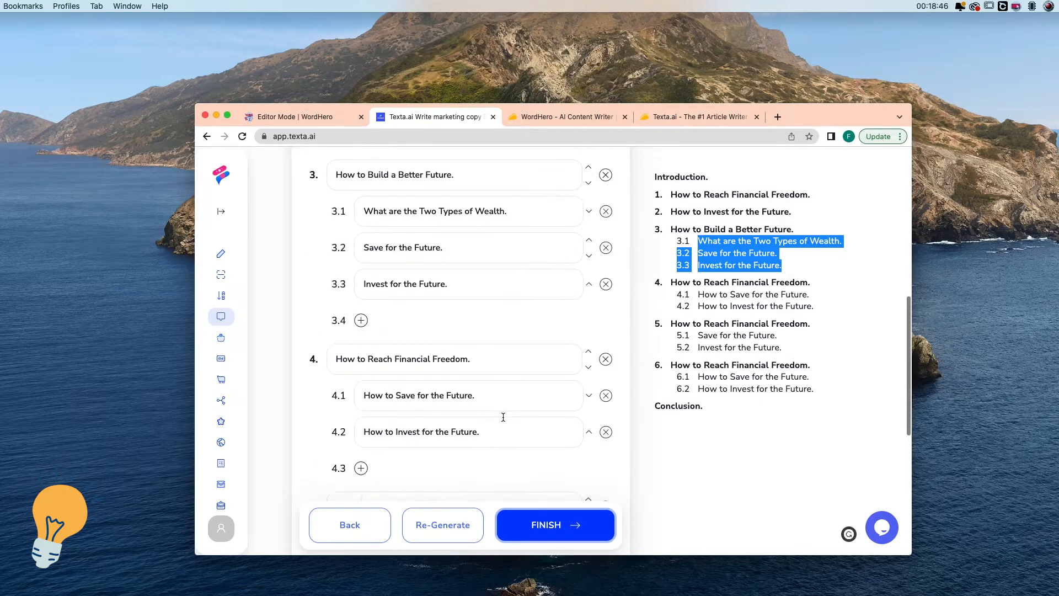
left_click(446, 526)
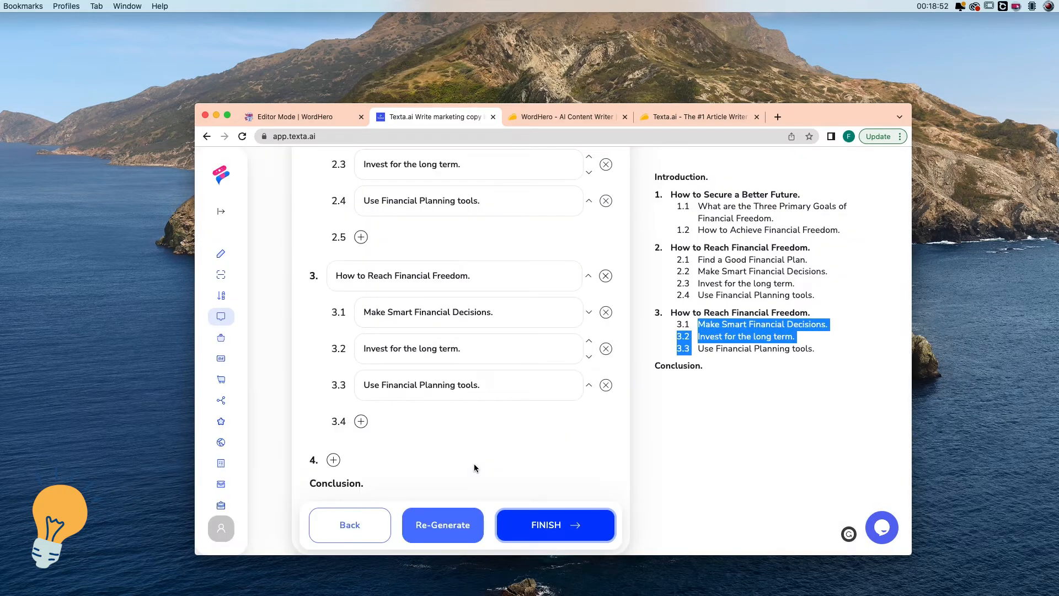
Review the regenerated outline's sections and subsections from the introduction to the conclusion.
scroll(665, 254, "up", 2)
scroll(665, 254, "up", 10)
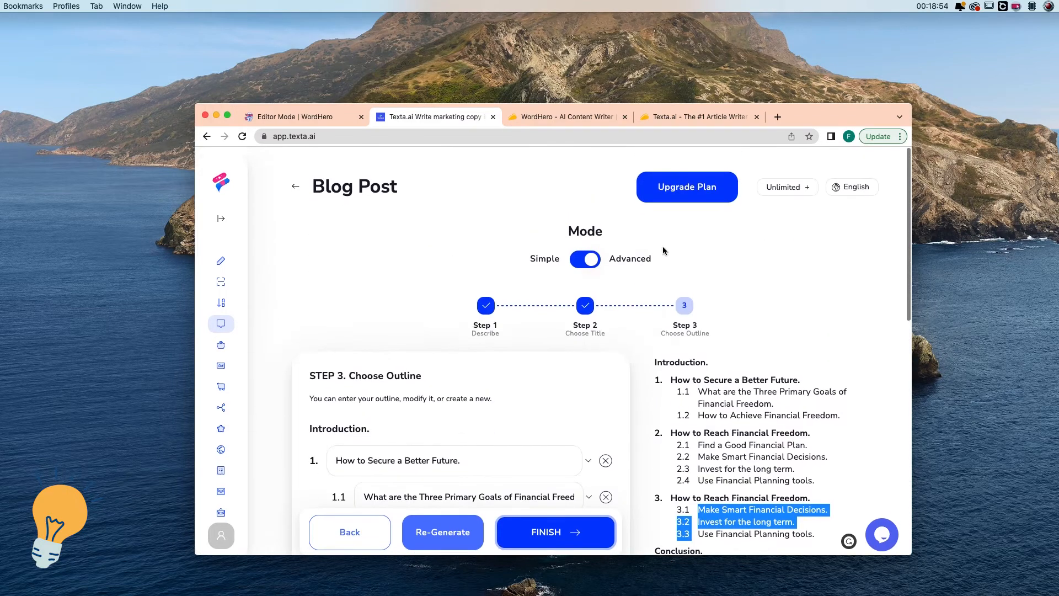
scroll(717, 286, "down", 1)
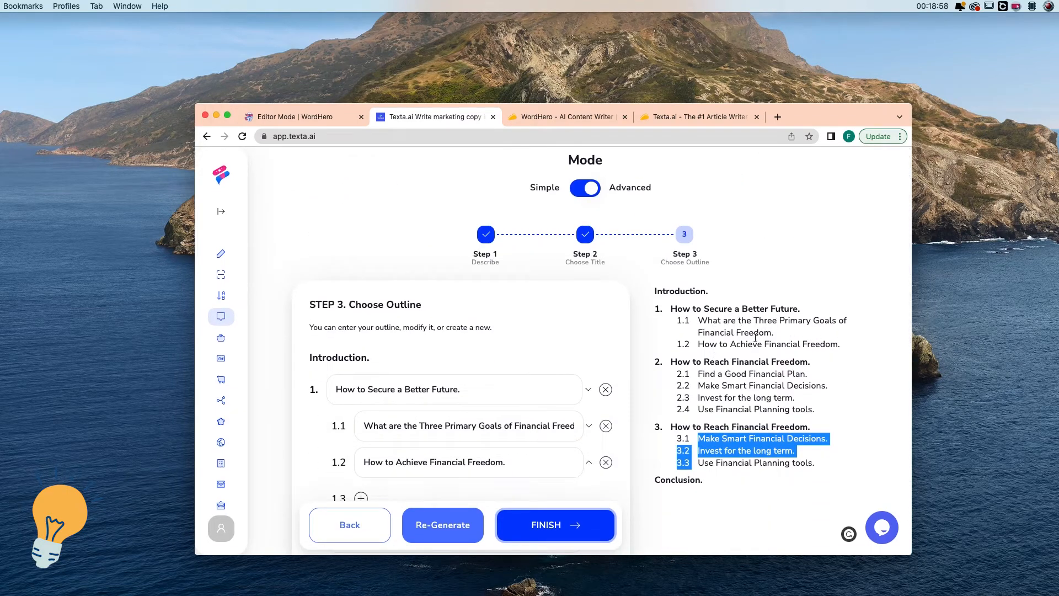
scroll(798, 371, "down", 2)
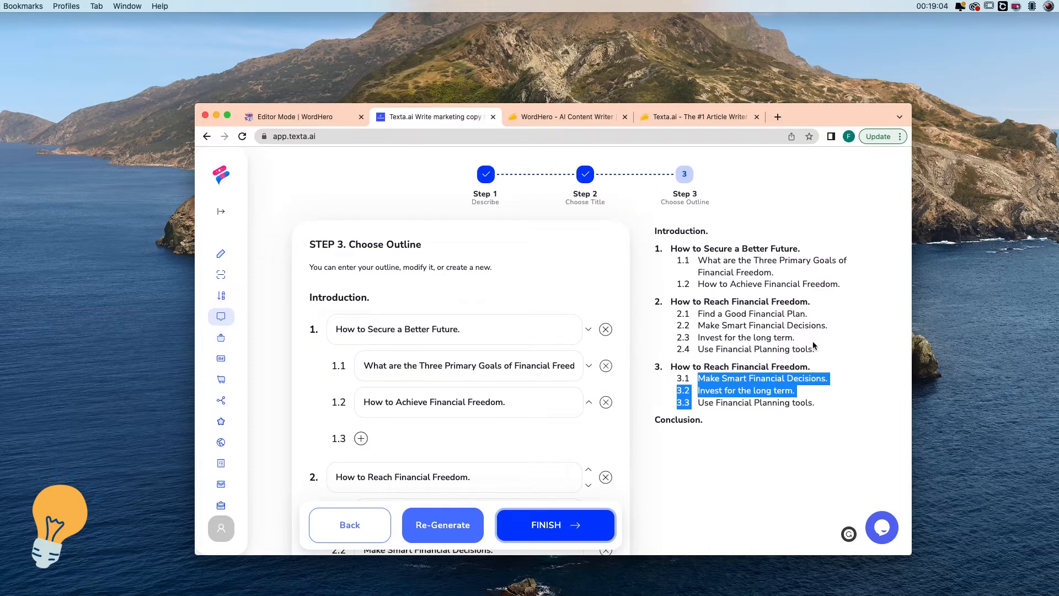
scroll(811, 338, "down", 1)
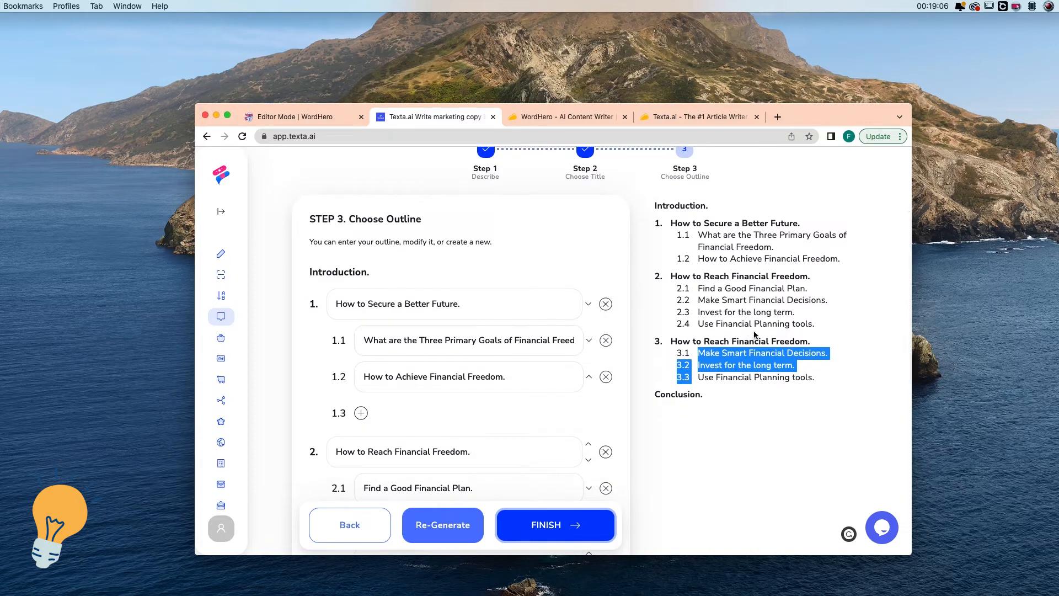
Delete the duplicate third section "How to Reach Financial Freedom" together with its subsections from the outline.
left_click(828, 339)
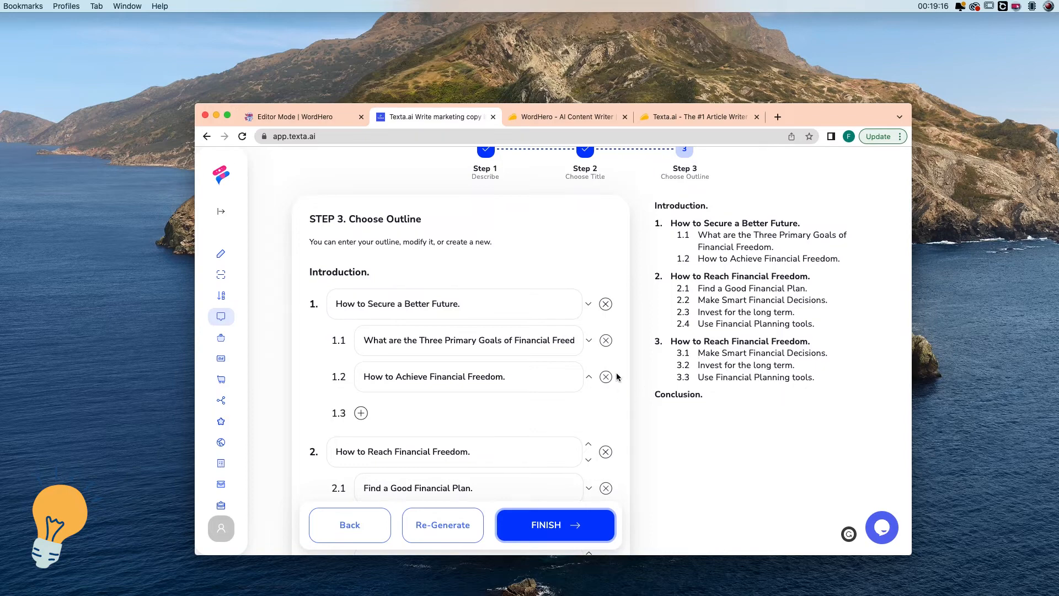
scroll(616, 373, "down", 7)
scroll(616, 372, "up", 3)
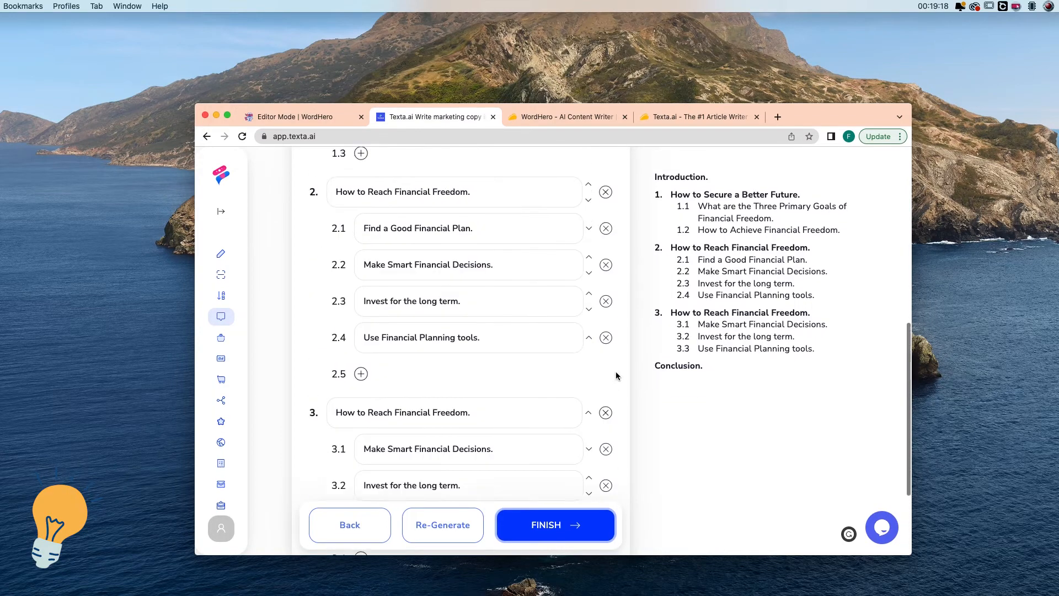
scroll(629, 378, "down", 2)
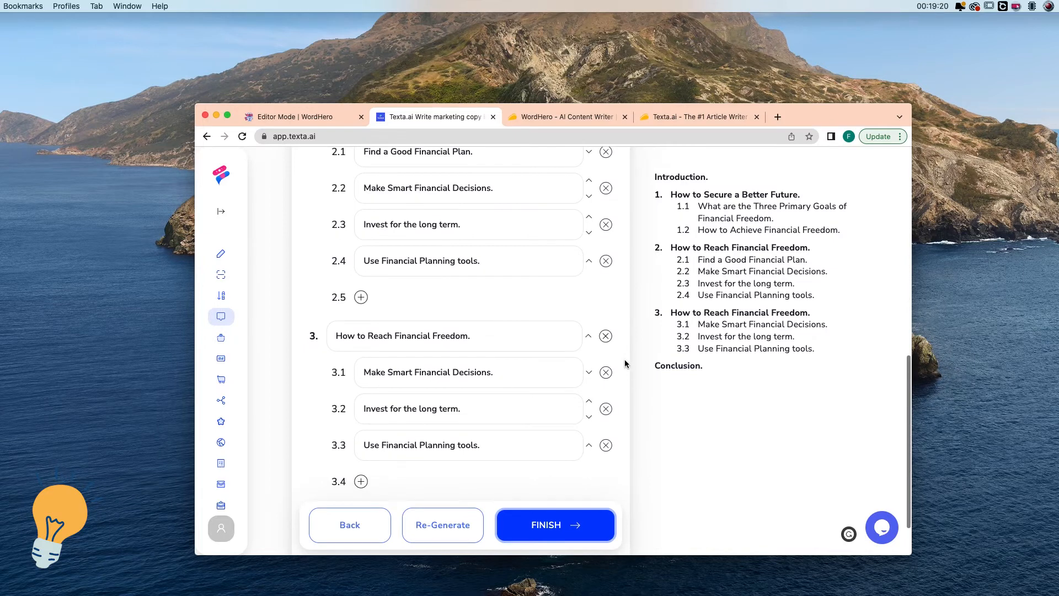
left_click(605, 339)
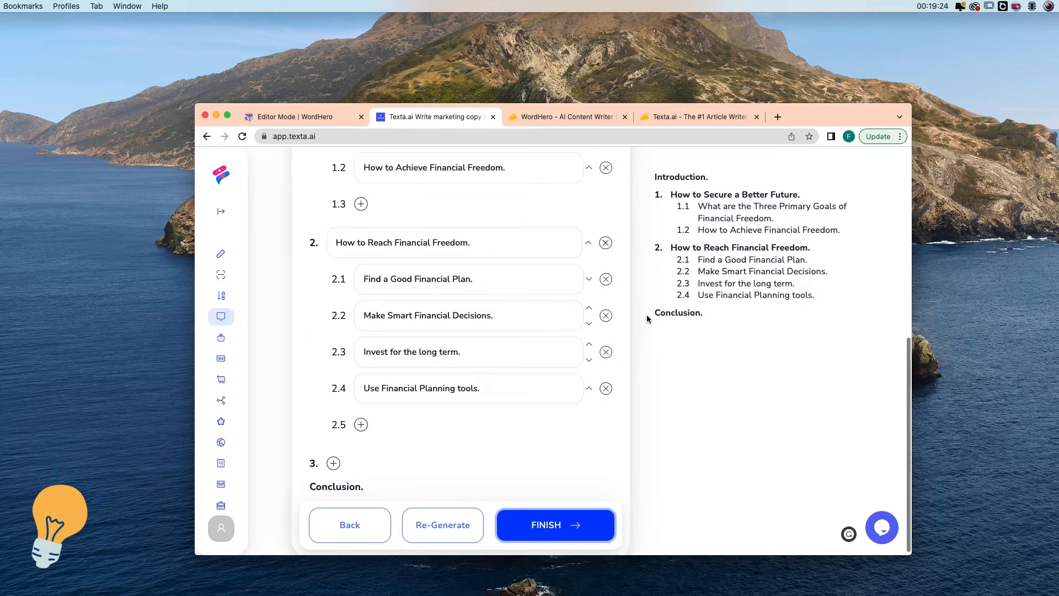
Check the remaining two-section outline and finish it to generate the full blog post.
scroll(622, 331, "up", 3)
scroll(622, 331, "down", 5)
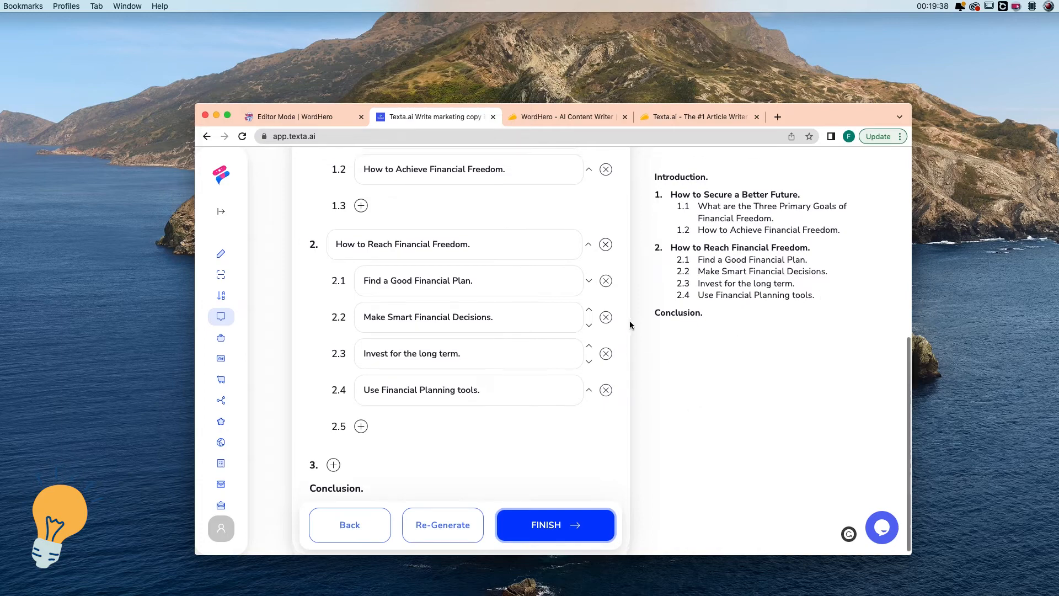
scroll(635, 342, "up", 5)
scroll(628, 320, "down", 5)
scroll(628, 321, "down", 1)
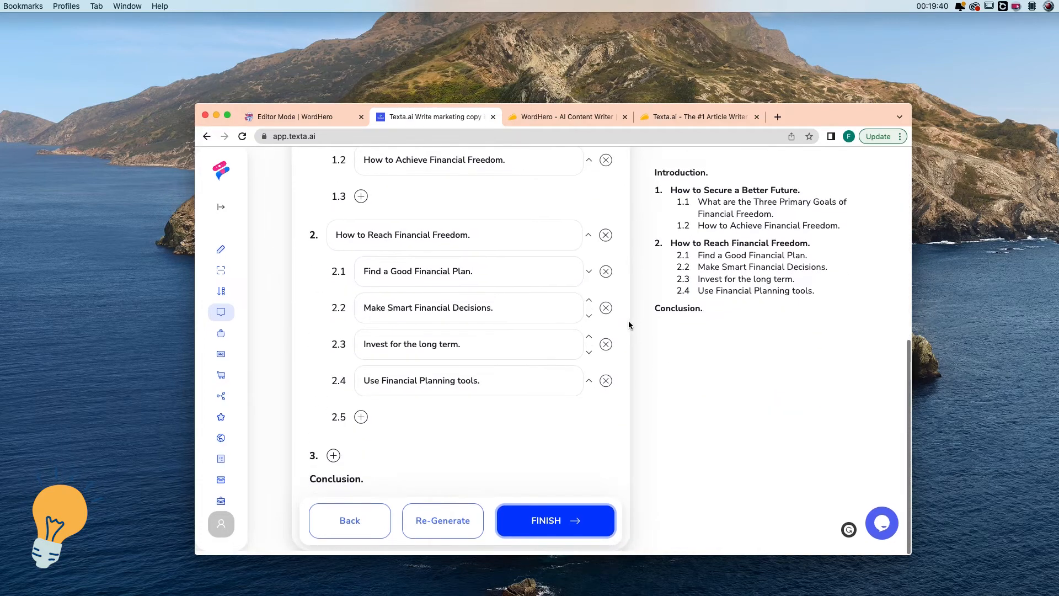
left_click(568, 529)
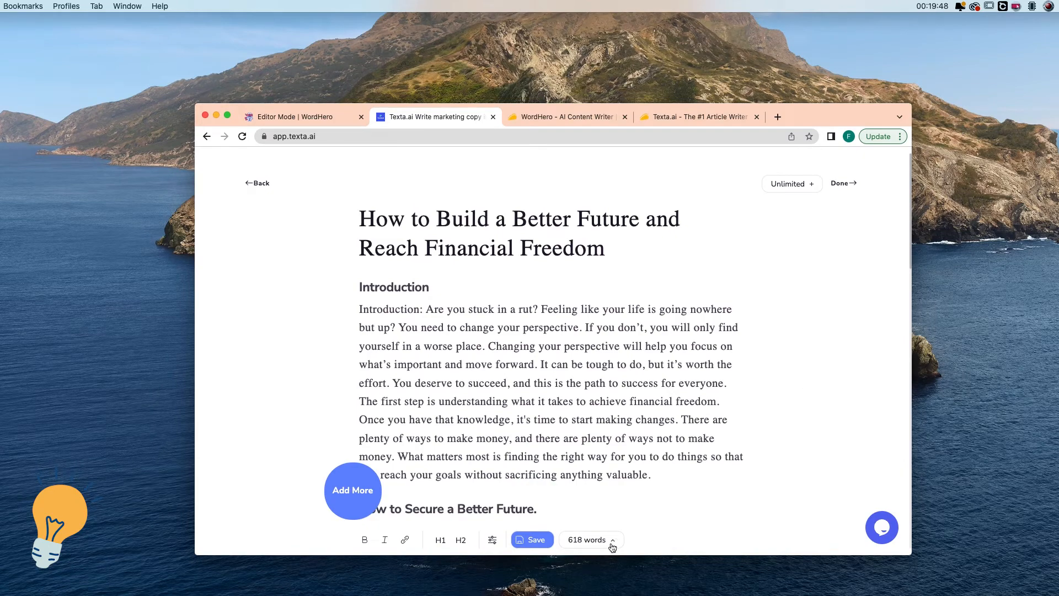
Skim the generated blog post down to its conclusion and return to examine the introduction.
scroll(531, 339, "down", 1)
scroll(531, 339, "down", 15)
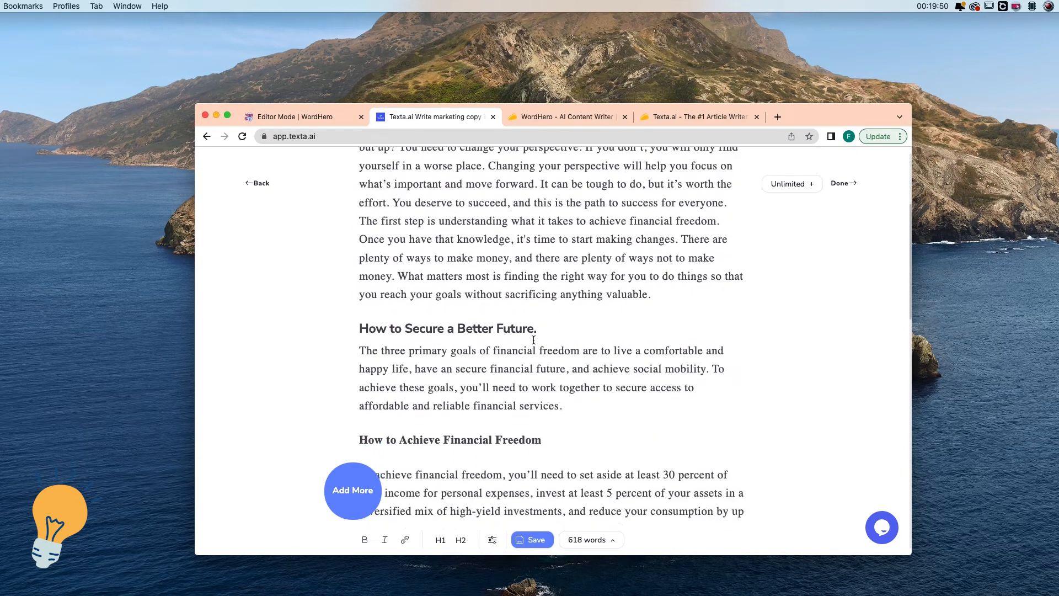
scroll(544, 340, "down", 4)
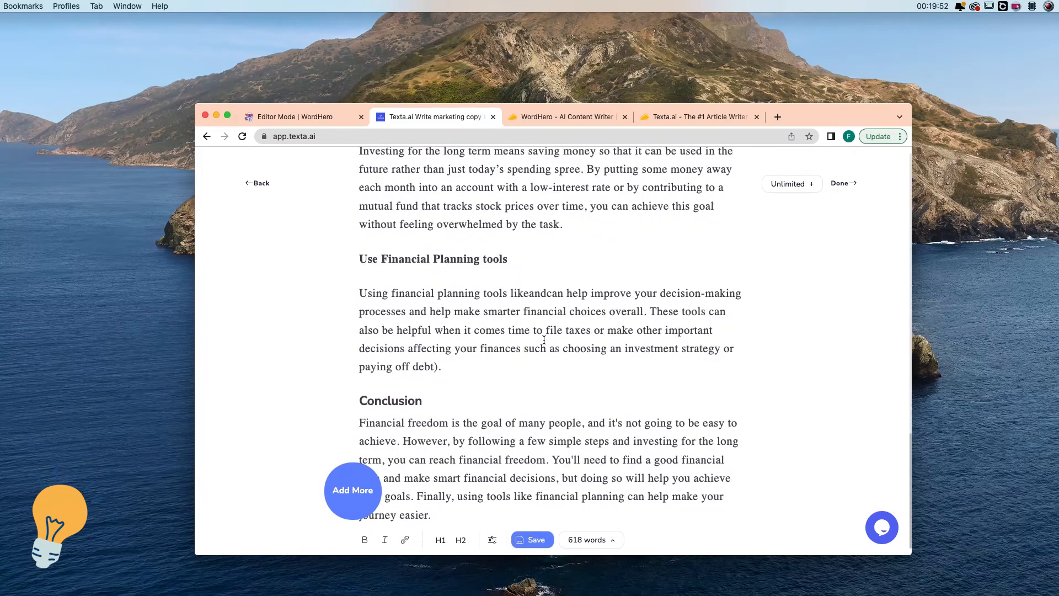
scroll(543, 340, "up", 20)
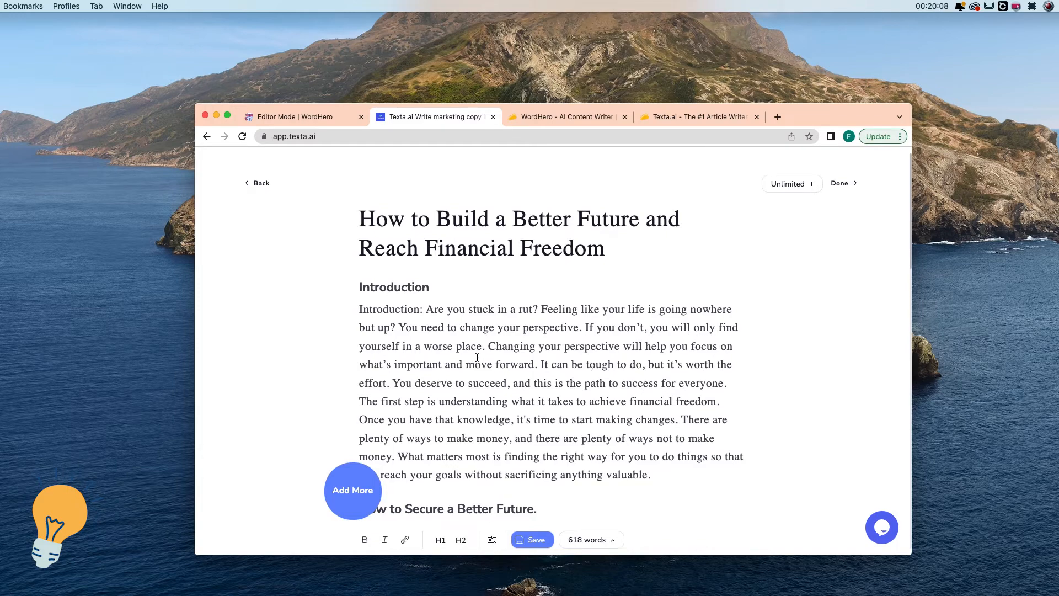
scroll(488, 347, "down", 3)
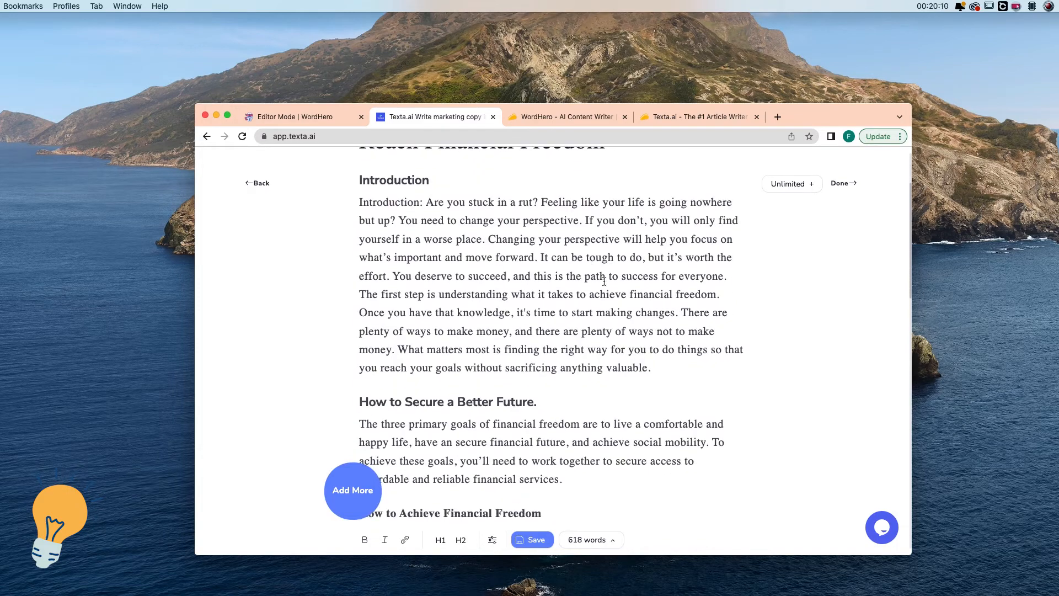
scroll(550, 333, "down", 2)
scroll(550, 333, "up", 3)
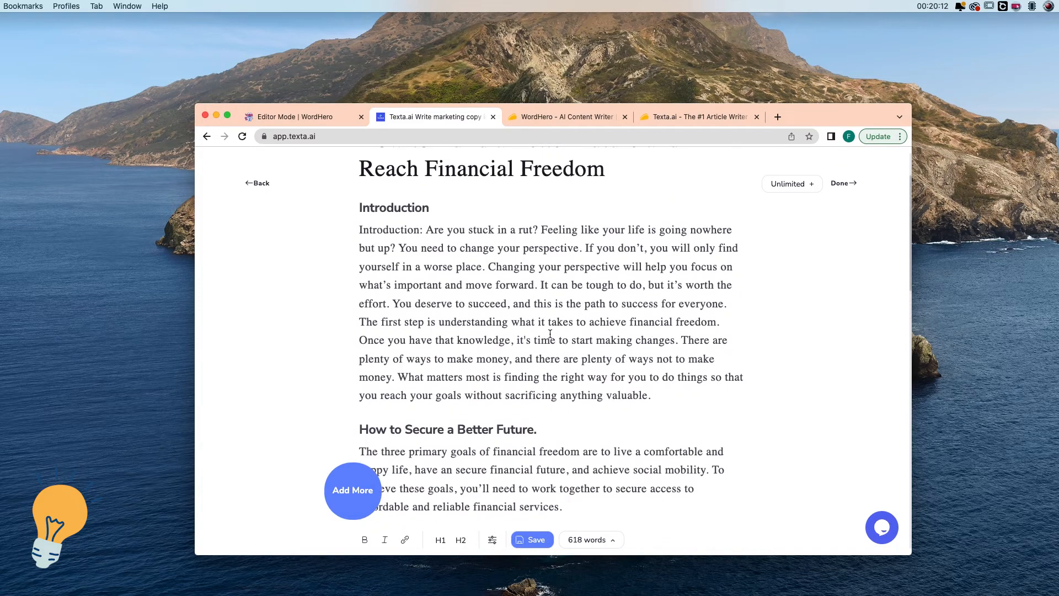
scroll(496, 317, "down", 1)
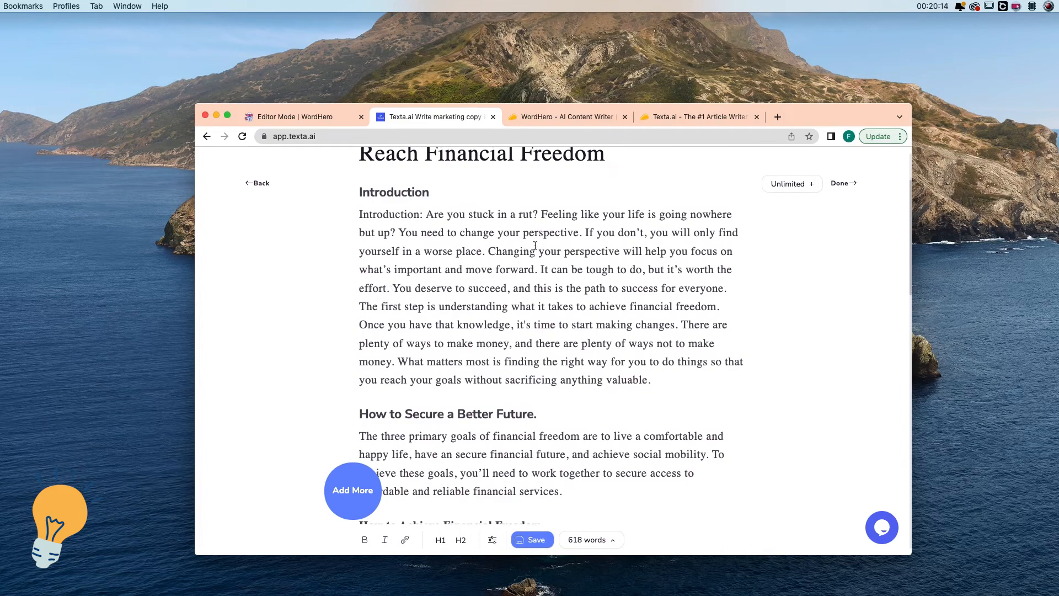
Split the introduction into two paragraphs before the sentence starting "Changing your perspective".
left_click(488, 251)
key("Return")
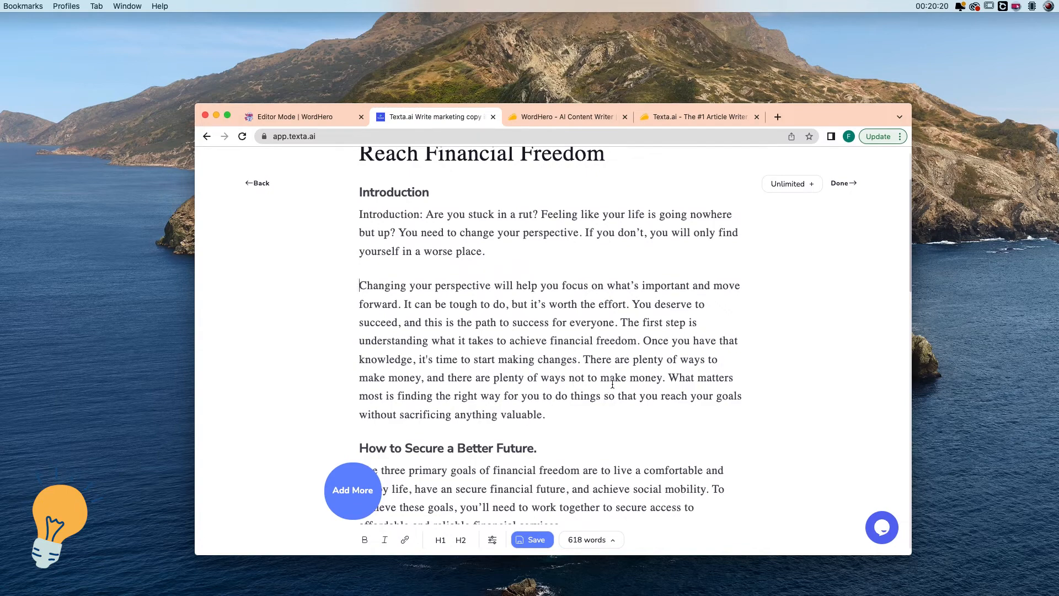
scroll(606, 364, "up", 1)
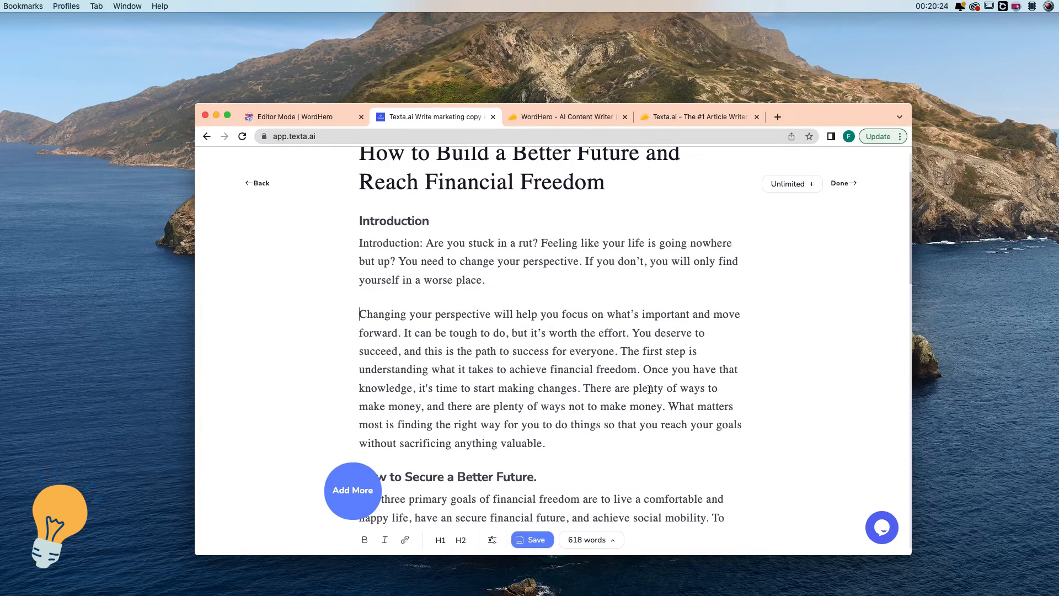
Read the article from "How to Secure a Better Future" through the Conclusion, highlighting the mention of IRS Form 8889.
scroll(645, 390, "down", 5)
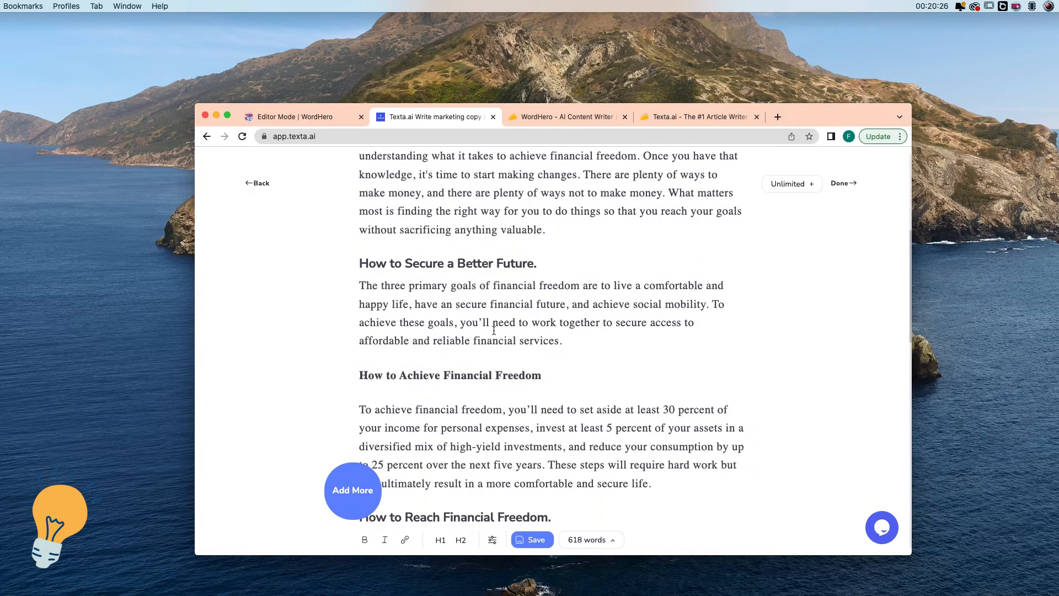
scroll(573, 324, "down", 2)
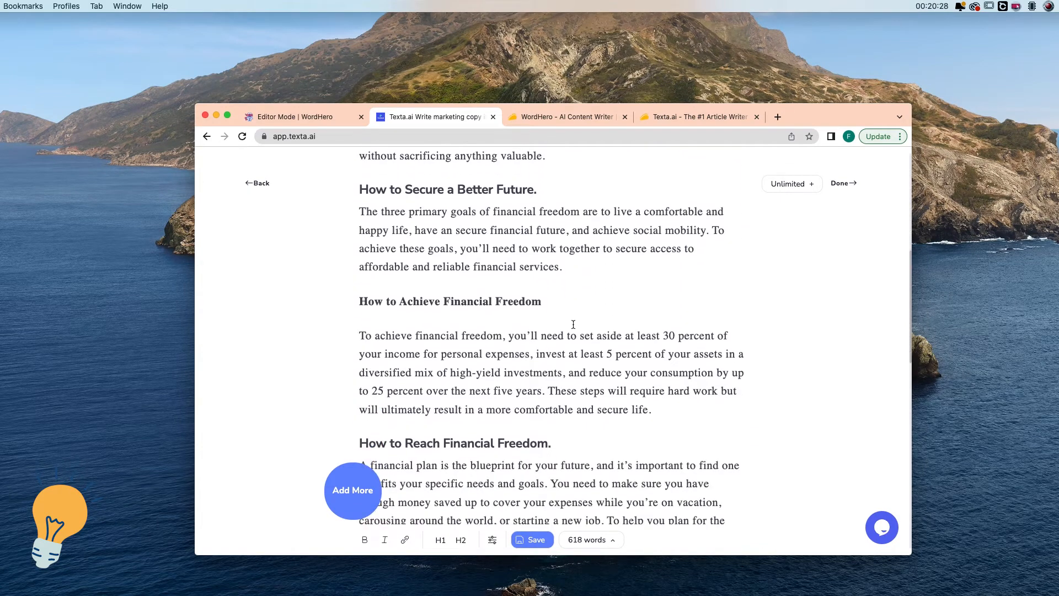
scroll(573, 324, "down", 2)
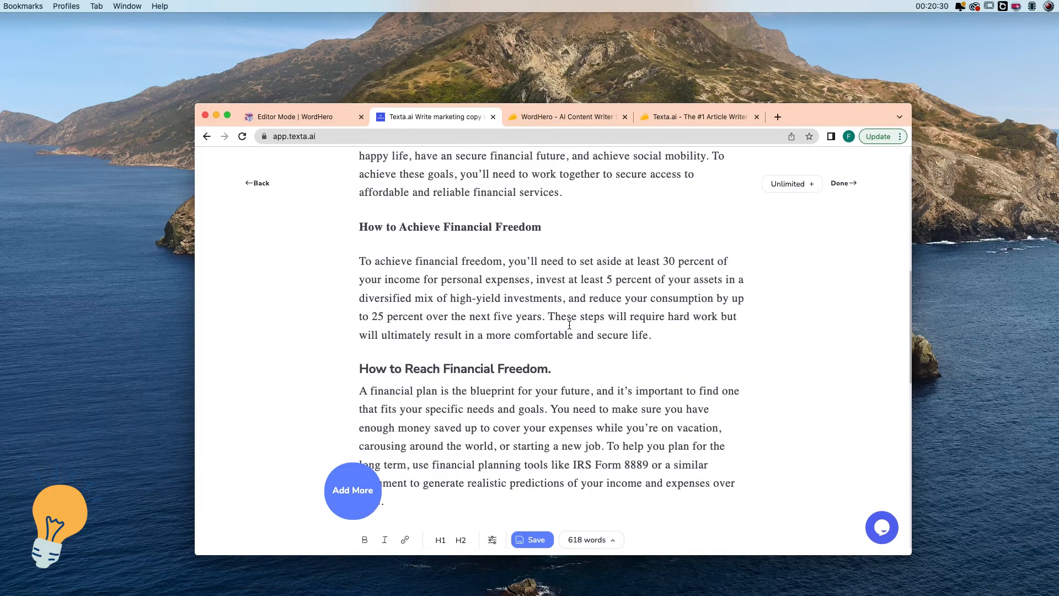
scroll(569, 325, "down", 4)
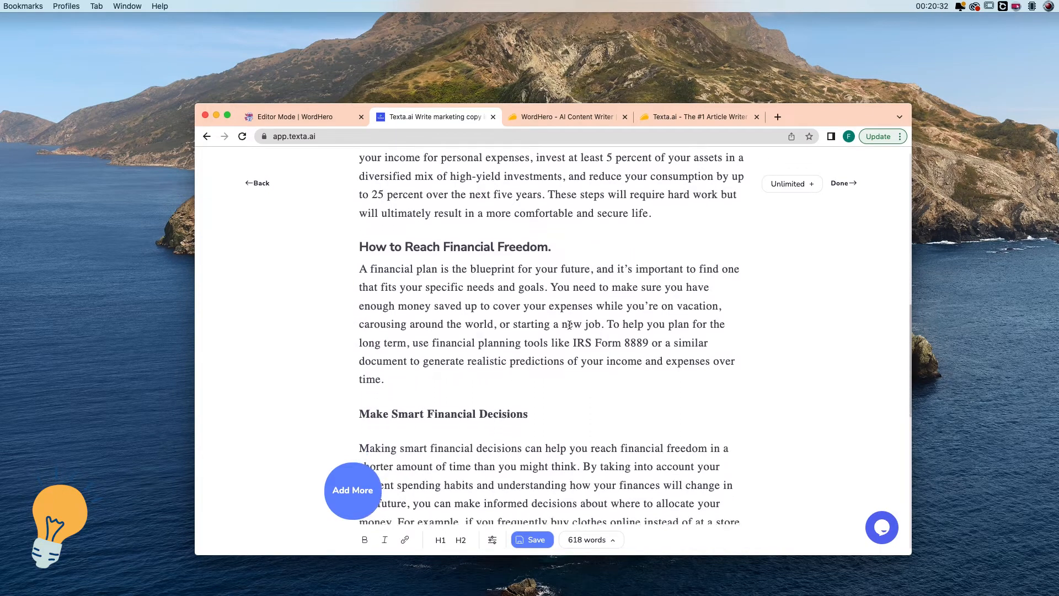
scroll(569, 325, "down", 1)
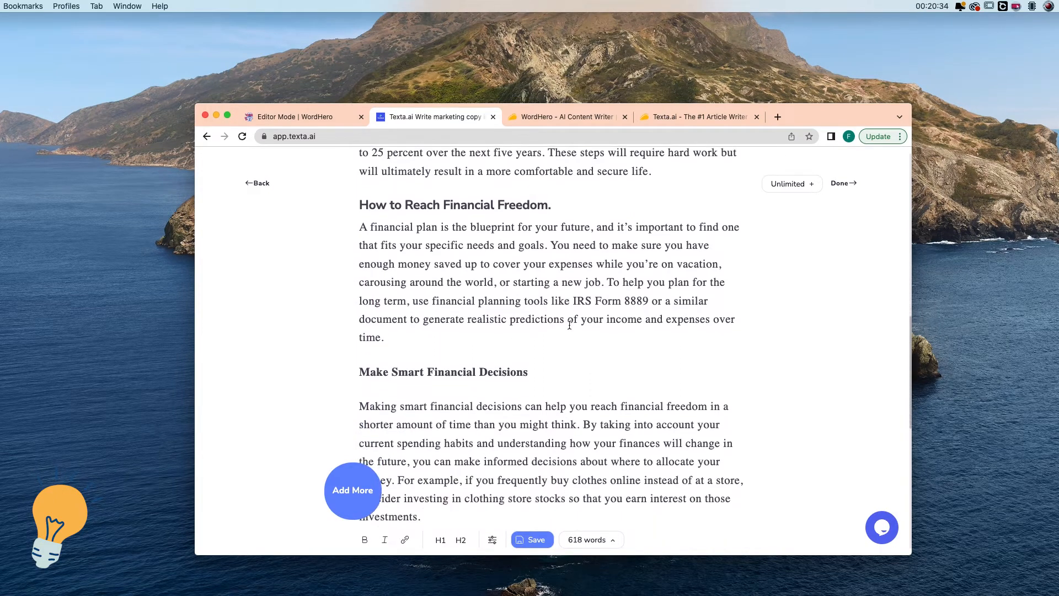
scroll(569, 325, "down", 1)
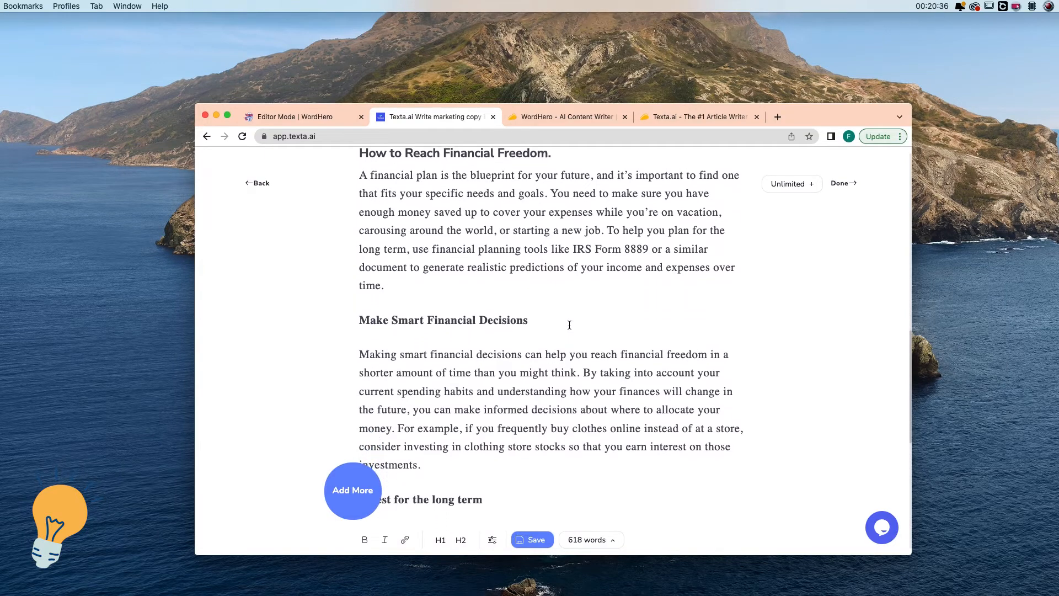
scroll(569, 325, "down", 1)
scroll(560, 297, "up", 1)
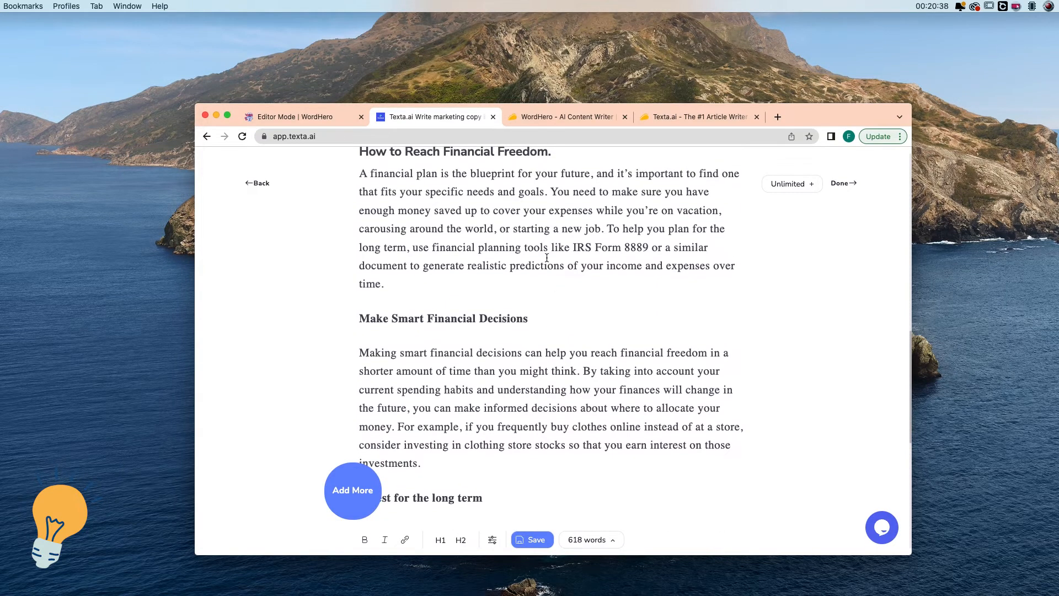
left_click_drag(506, 249, 664, 252)
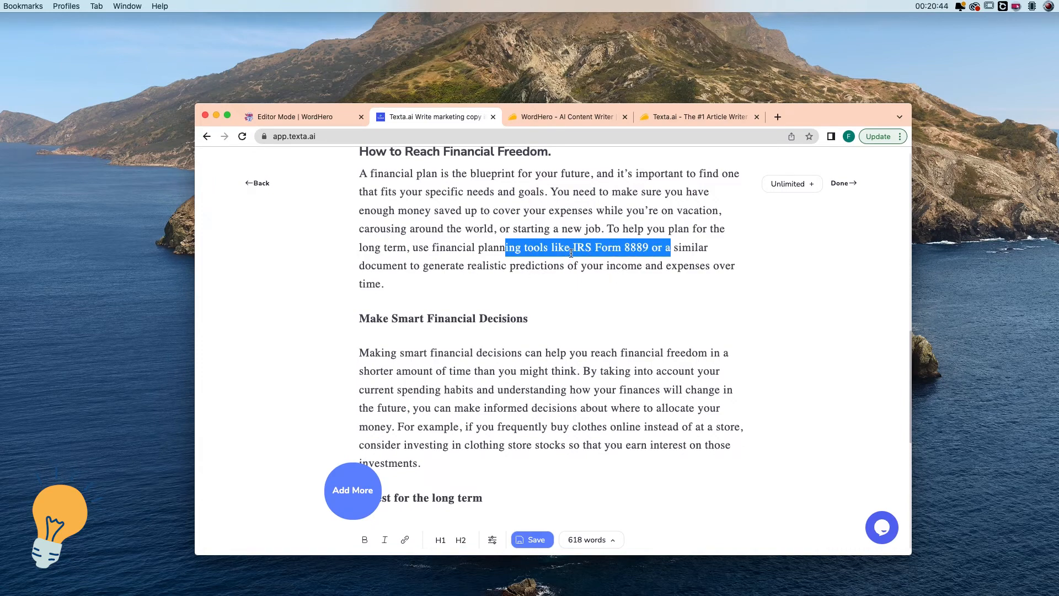
scroll(637, 309, "down", 3)
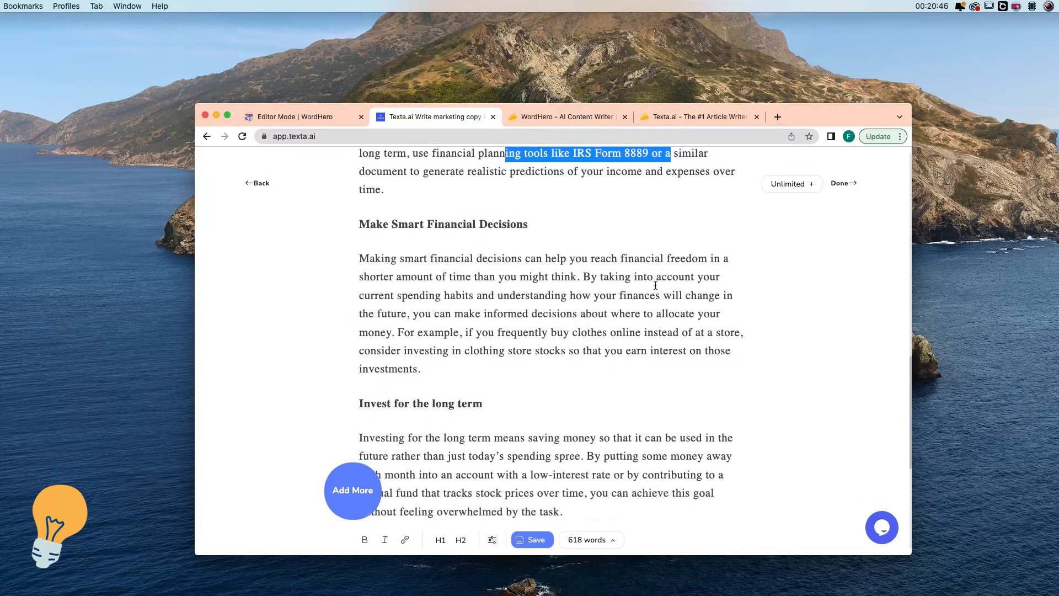
scroll(616, 298, "down", 6)
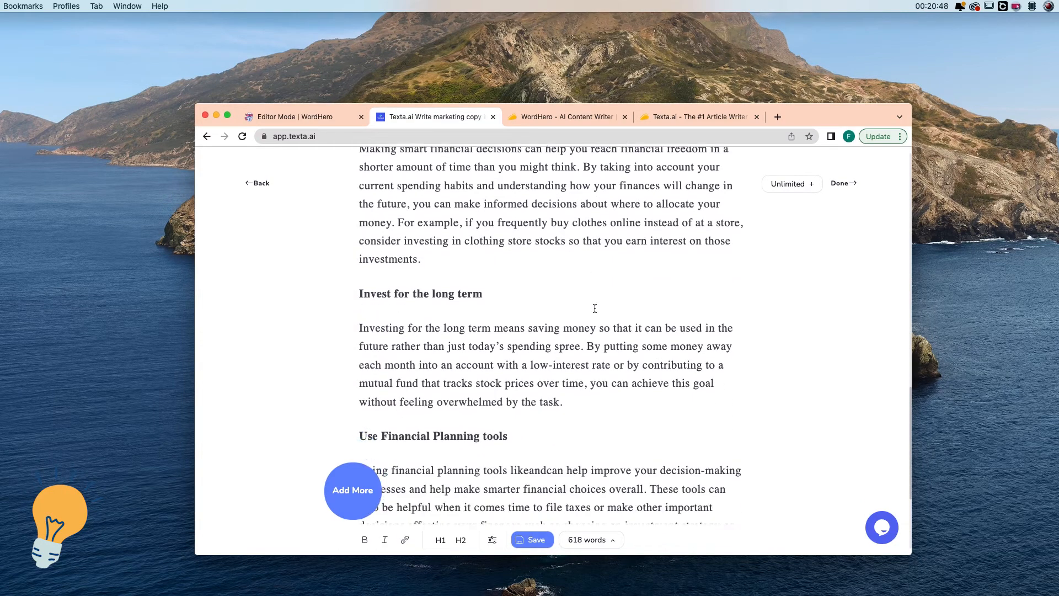
scroll(594, 308, "down", 3)
scroll(594, 308, "up", 4)
scroll(594, 309, "down", 4)
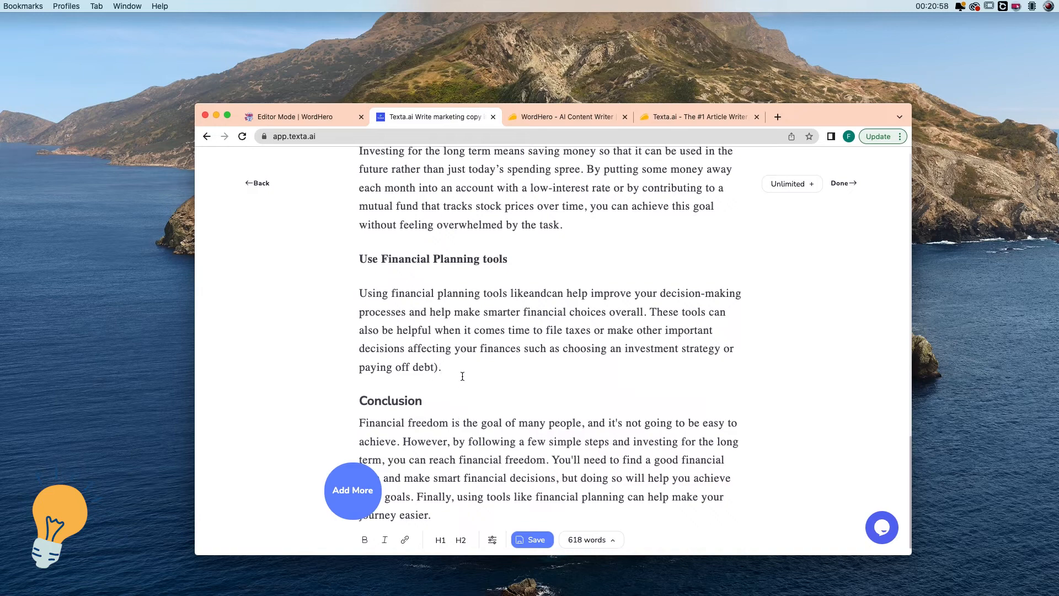
Examine the additional text and expand options for adding content to the article, and close them.
left_click(356, 489)
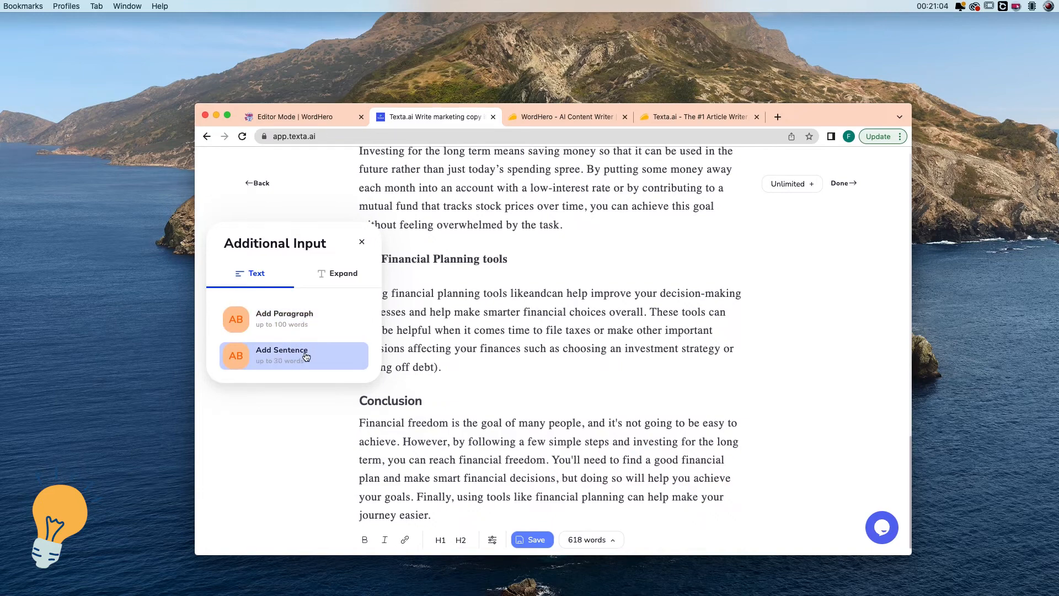
left_click(334, 278)
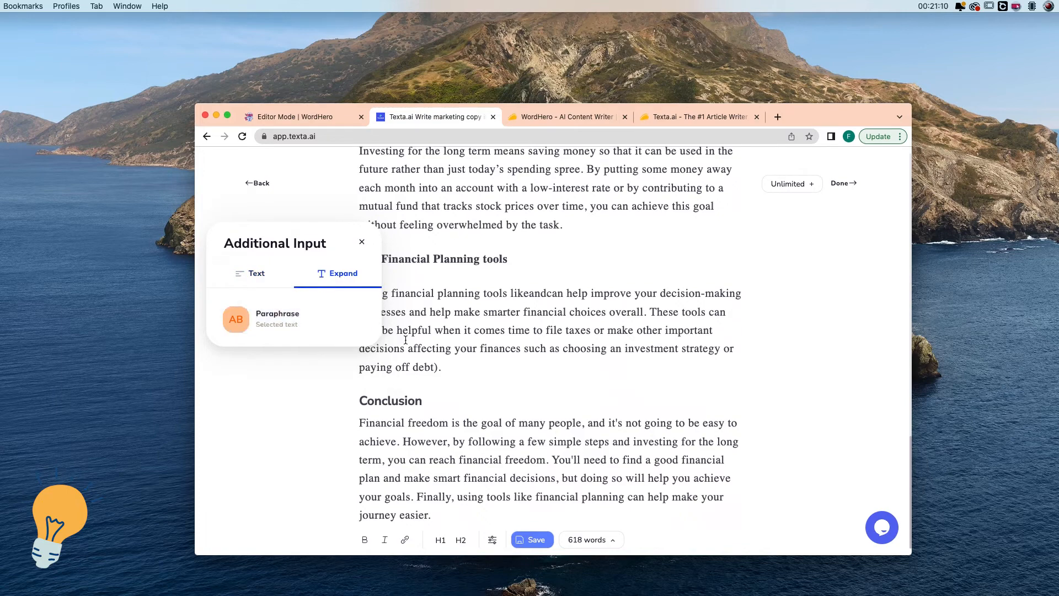
left_click(361, 242)
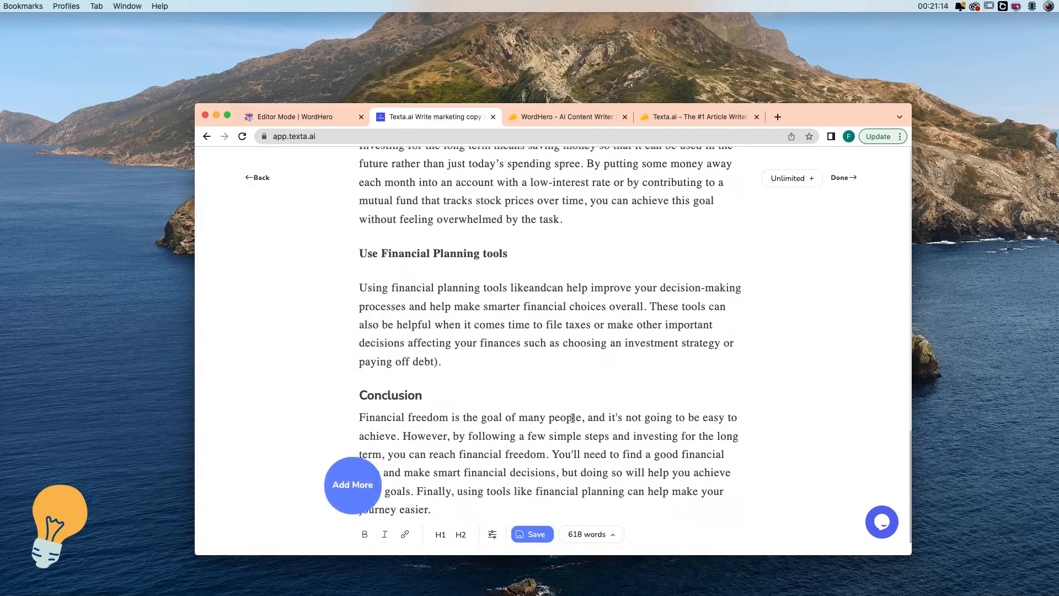
Select the entire article including its title, and clear the selection.
scroll(572, 418, "up", 20)
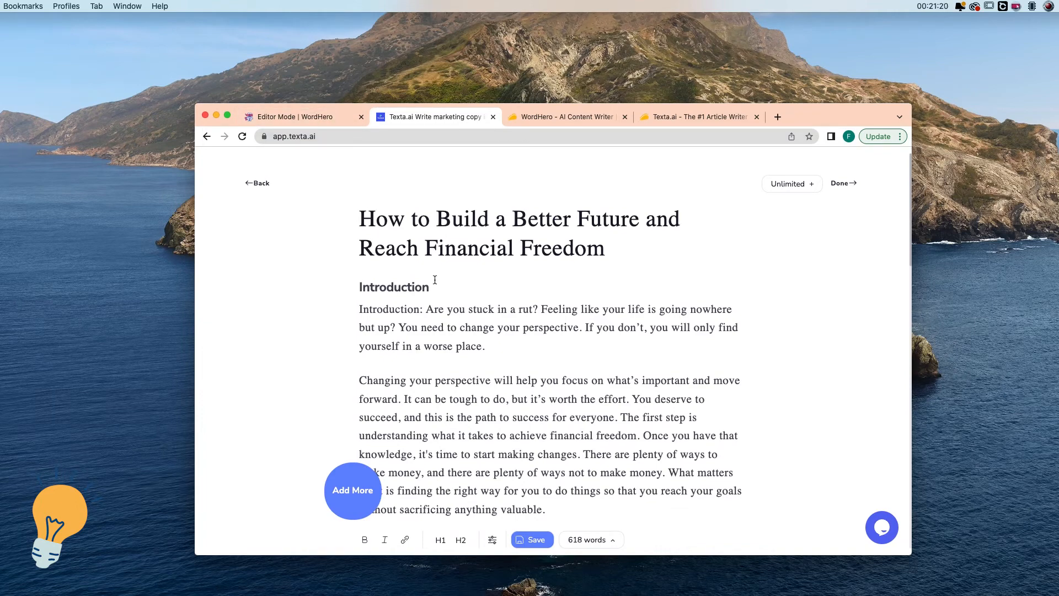
key("super+a")
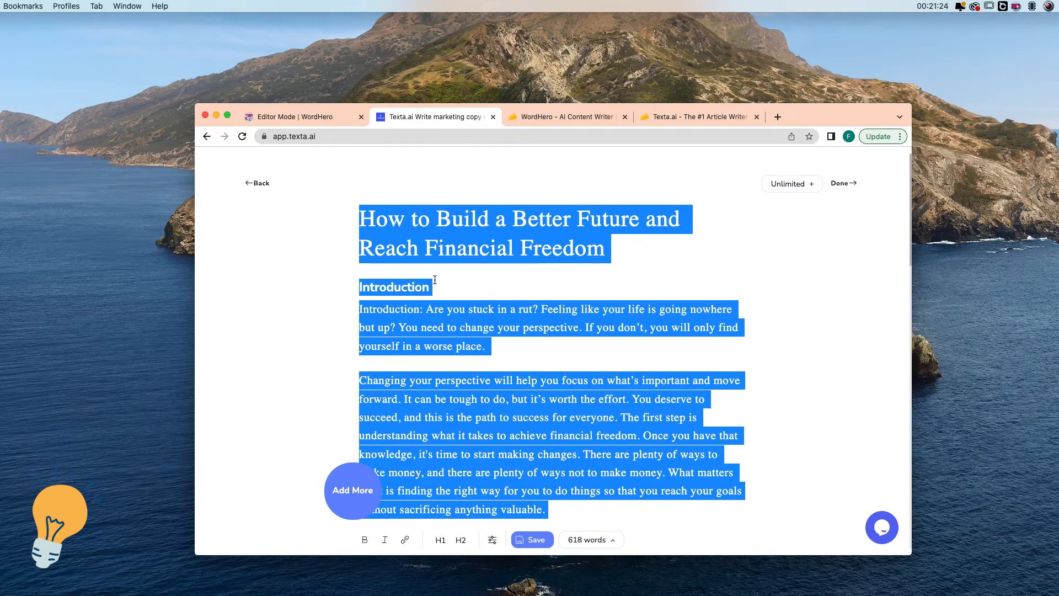
left_click(636, 355)
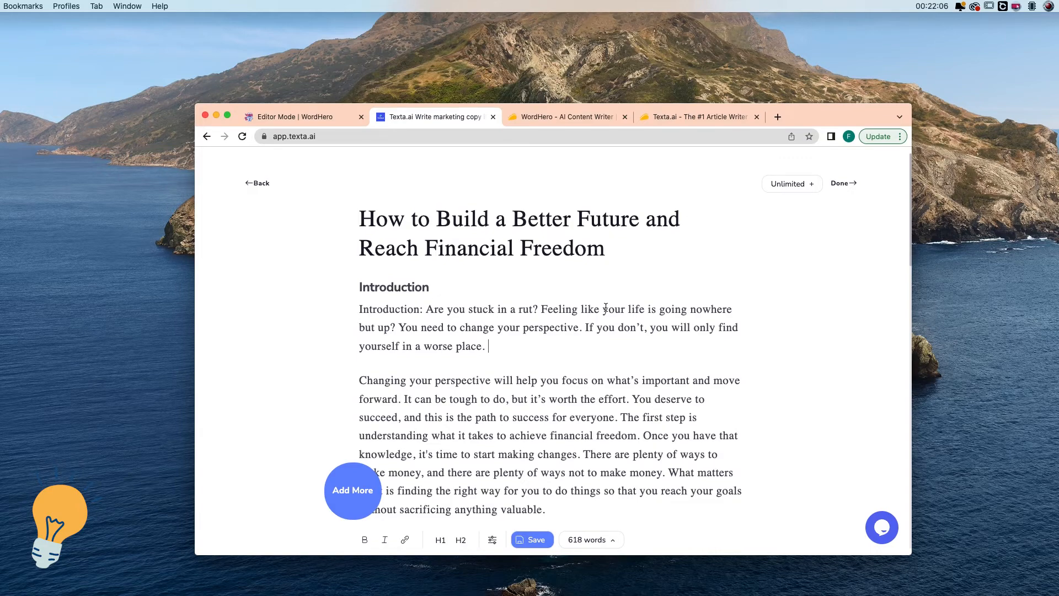
Switch between the WordHero and Texta.ai articles to compare them, and clear the title selection in WordHero's editor.
left_click(331, 118)
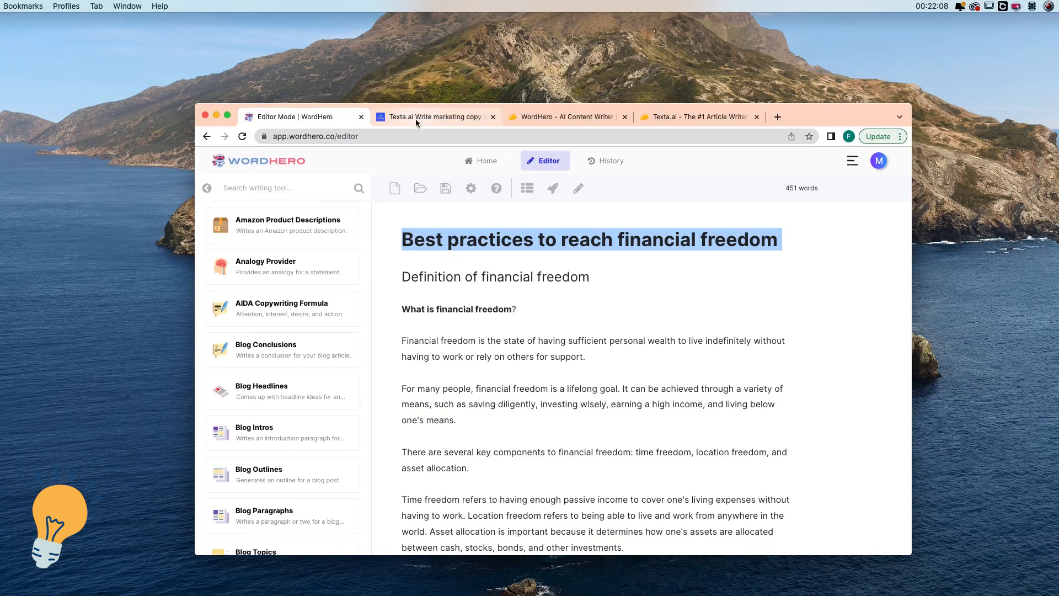
left_click(416, 118)
left_click(334, 118)
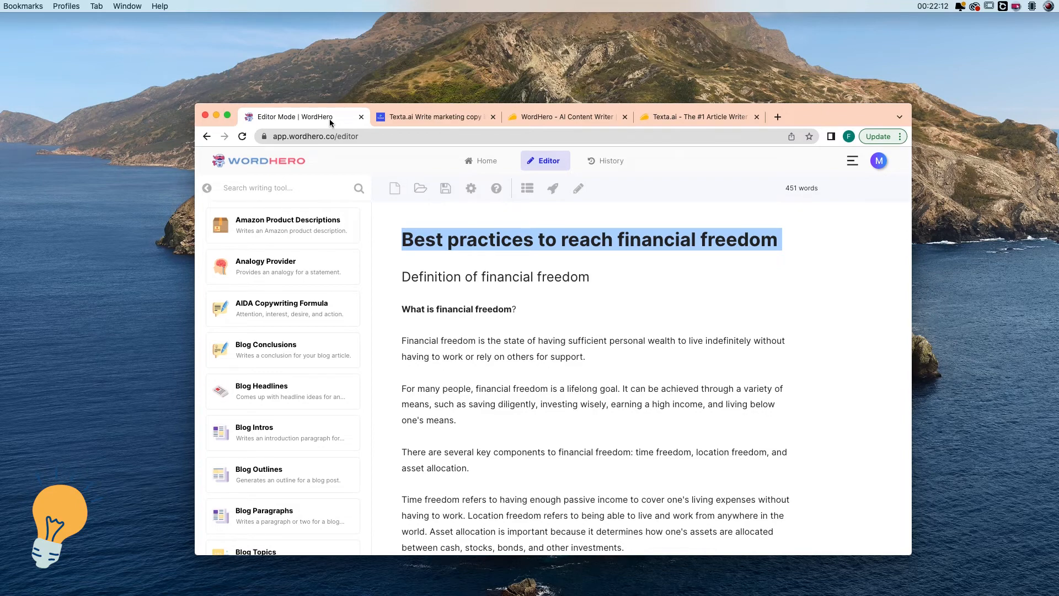
left_click(422, 251)
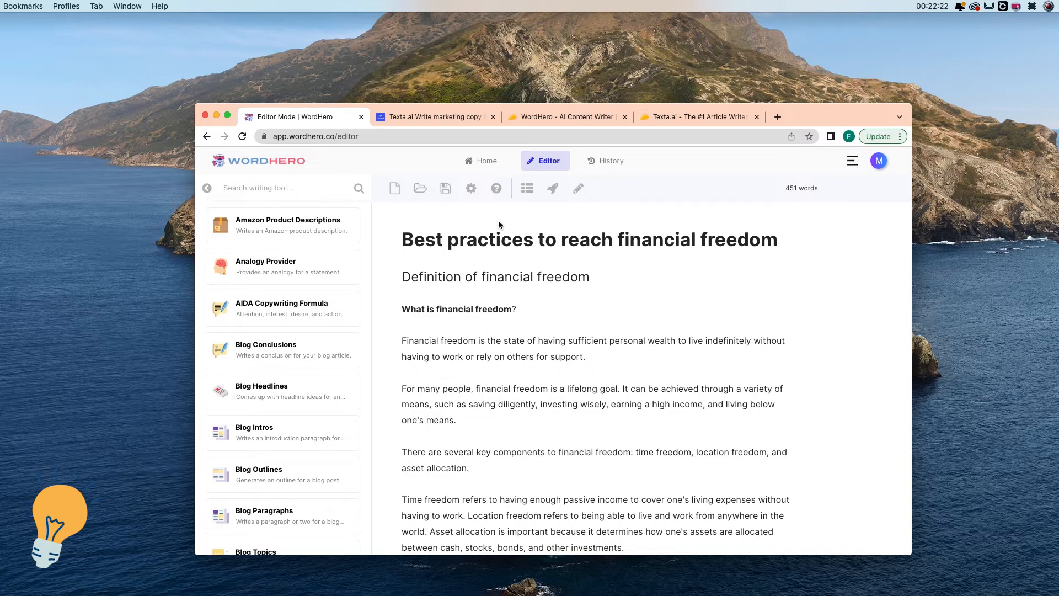
Alternate between the Texta.ai and WordHero articles once more, ending on the Texta.ai article.
left_click(411, 116)
left_click(357, 123)
left_click(409, 120)
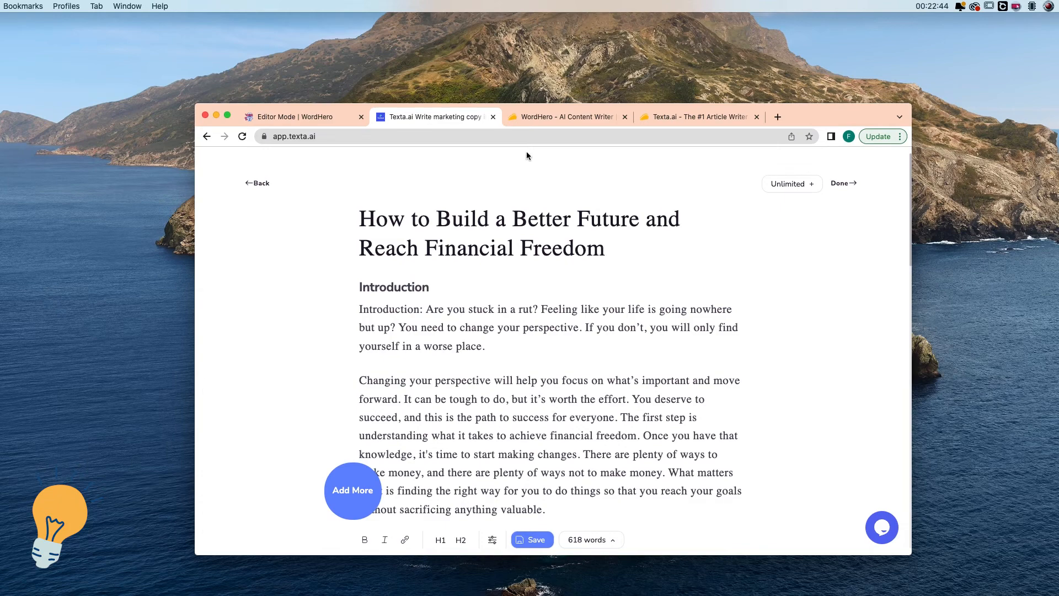
Open the WordHero deal page on AppSumo and examine its overview, plan features and founder section.
left_click(533, 116)
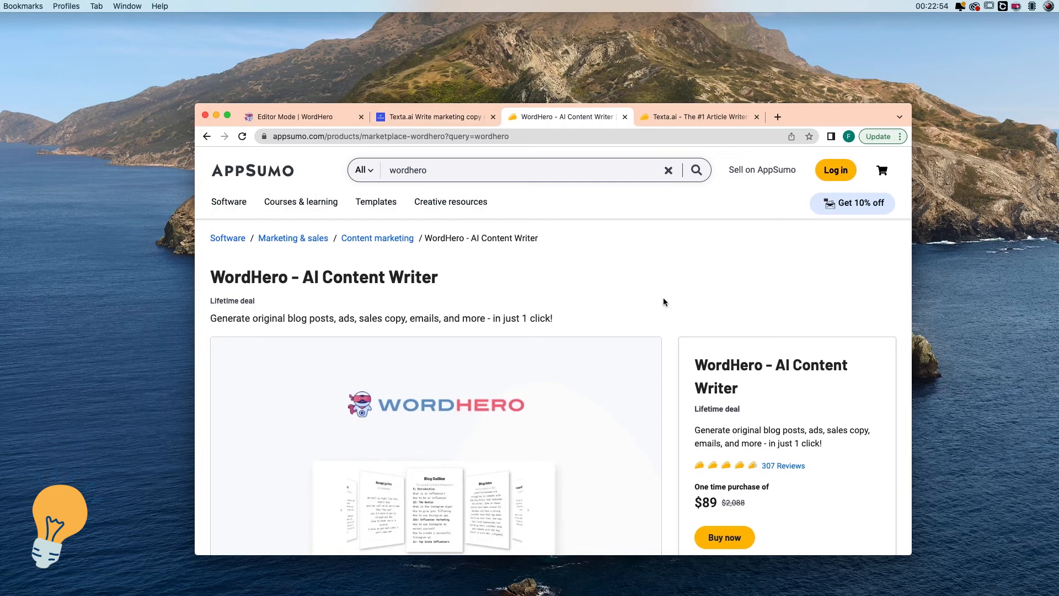
scroll(668, 318, "down", 4)
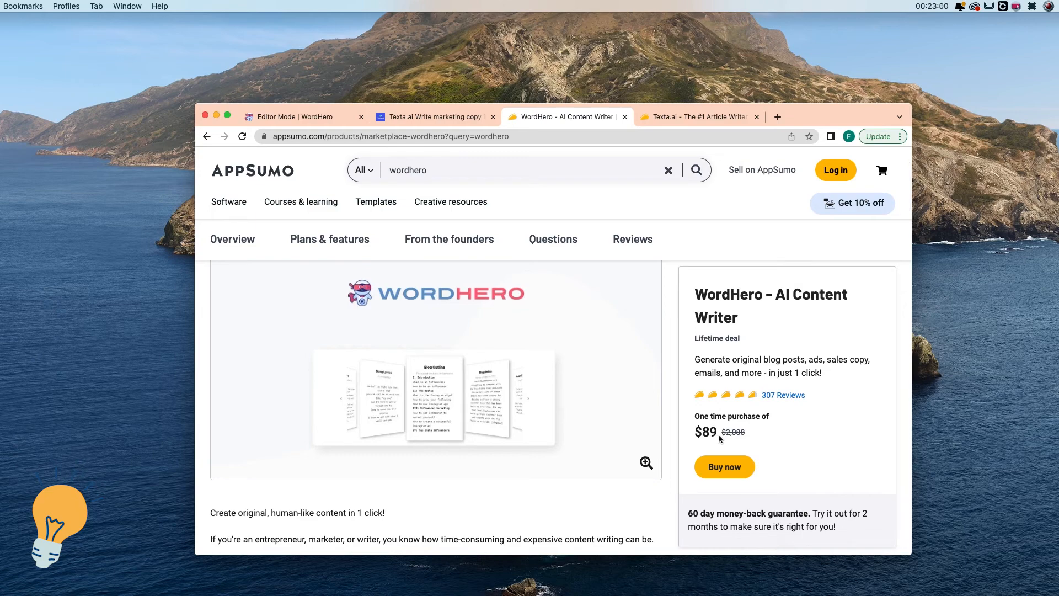
scroll(676, 392, "down", 10)
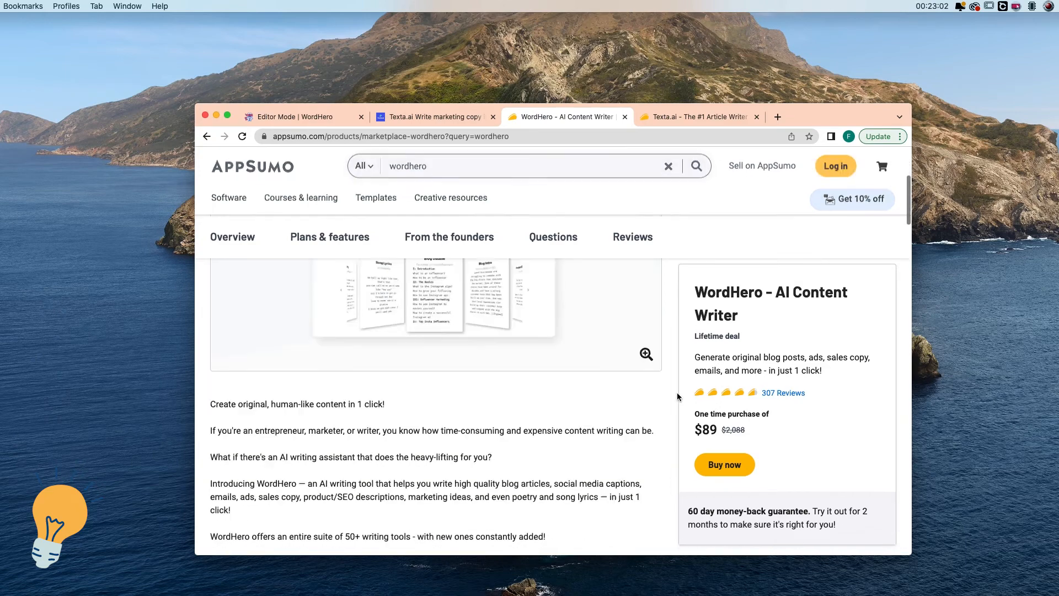
scroll(661, 388, "down", 15)
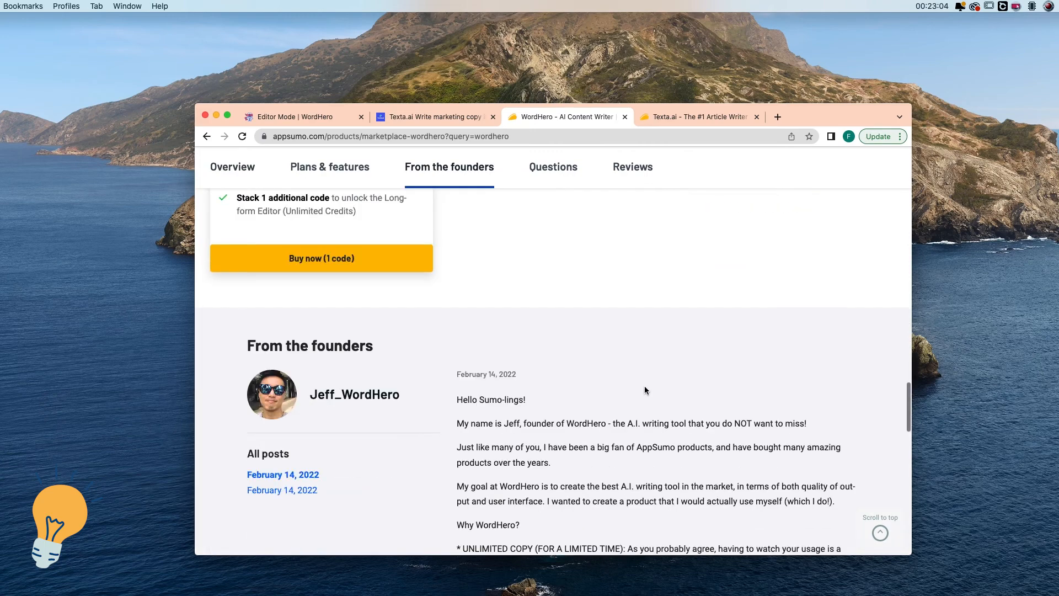
scroll(628, 375, "up", 12)
scroll(611, 365, "down", 5)
scroll(611, 365, "down", 2)
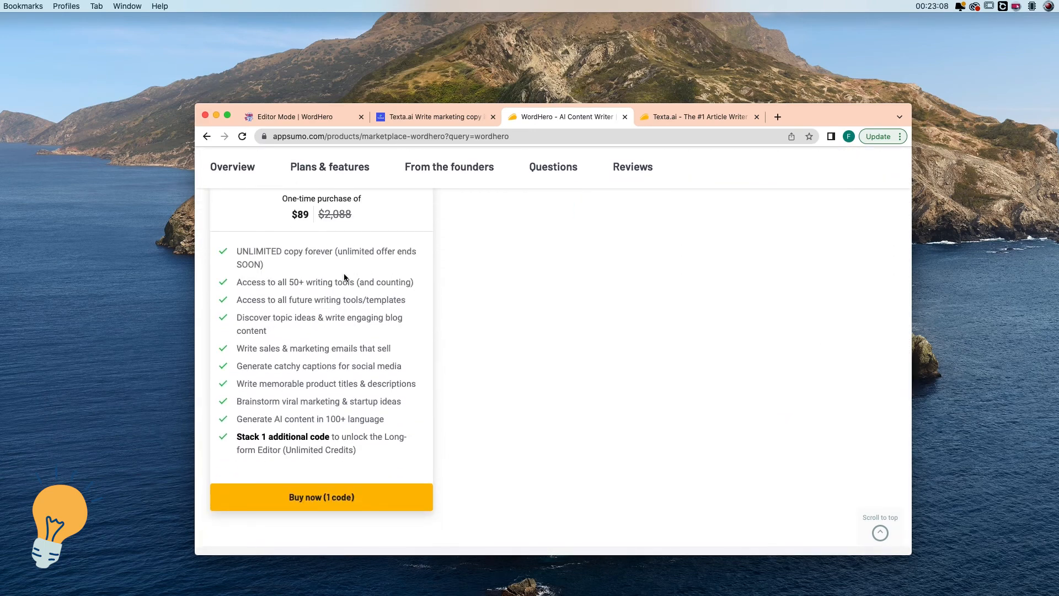
scroll(343, 273, "up", 4)
scroll(506, 319, "up", 15)
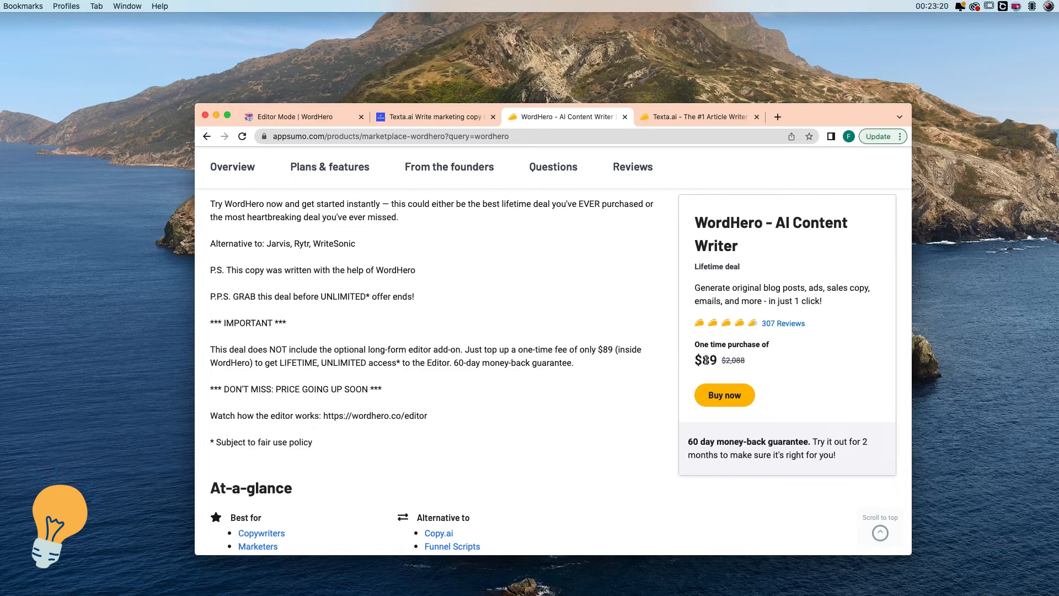
Highlight the WordHero deal's price and the "UNLIMITED copy forever" feature, and review the rest of the plan's feature list.
left_click_drag(702, 362, 719, 362)
scroll(600, 303, "down", 15)
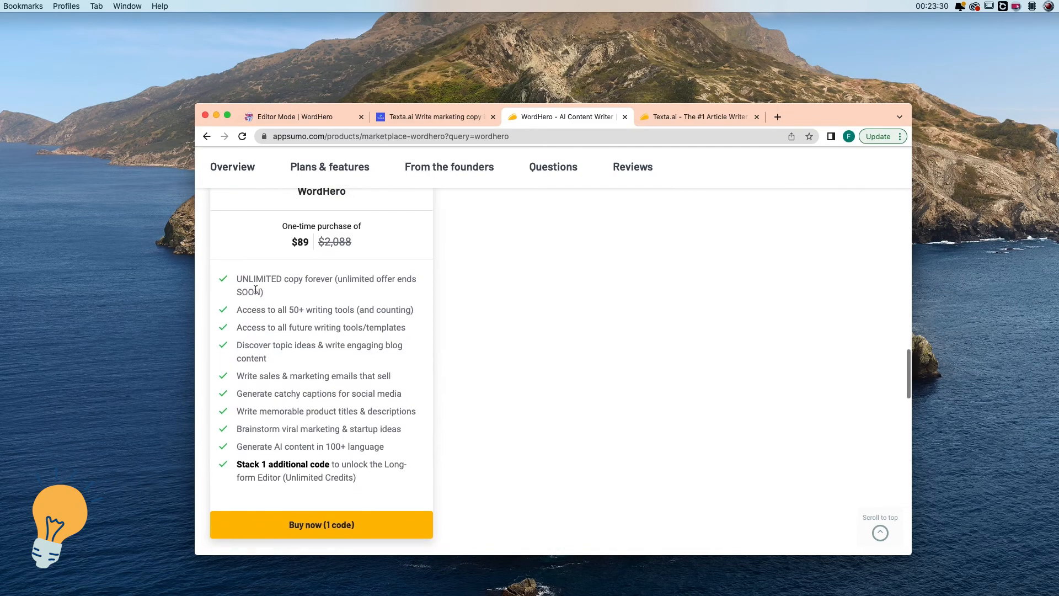
left_click_drag(236, 278, 332, 277)
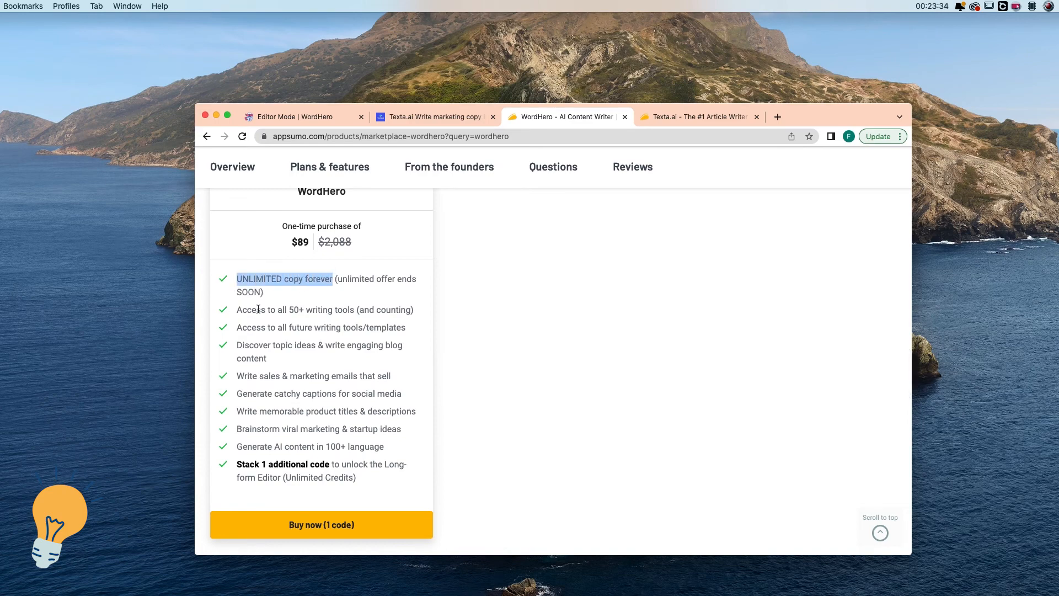
left_click_drag(258, 309, 386, 449)
left_click(373, 407)
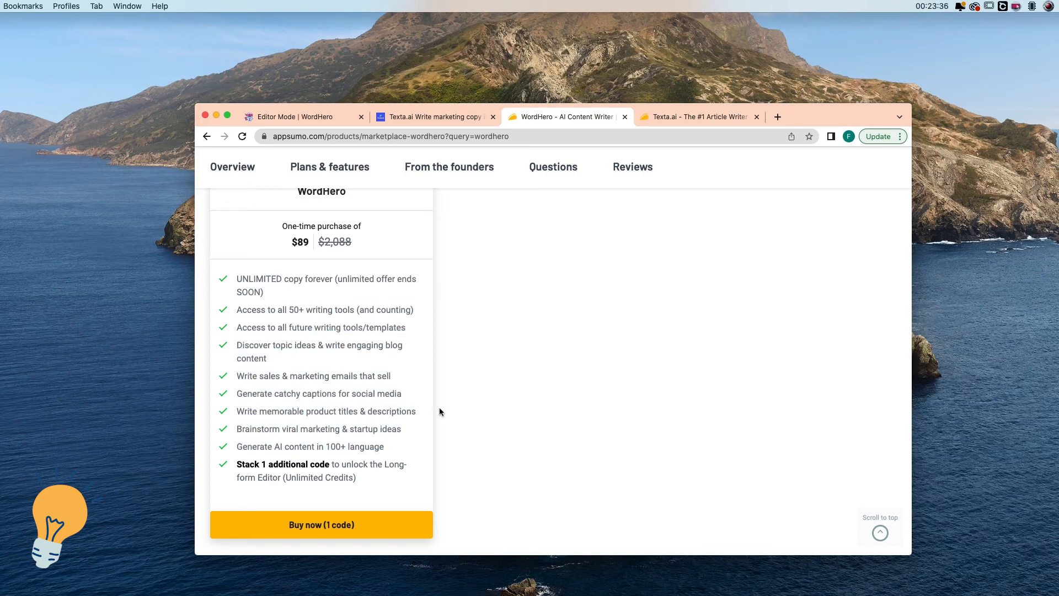
Highlight the struck-through original price and the "One-time purchase of" label on the WordHero plan card, and clear the selection.
scroll(449, 409, "down", 5)
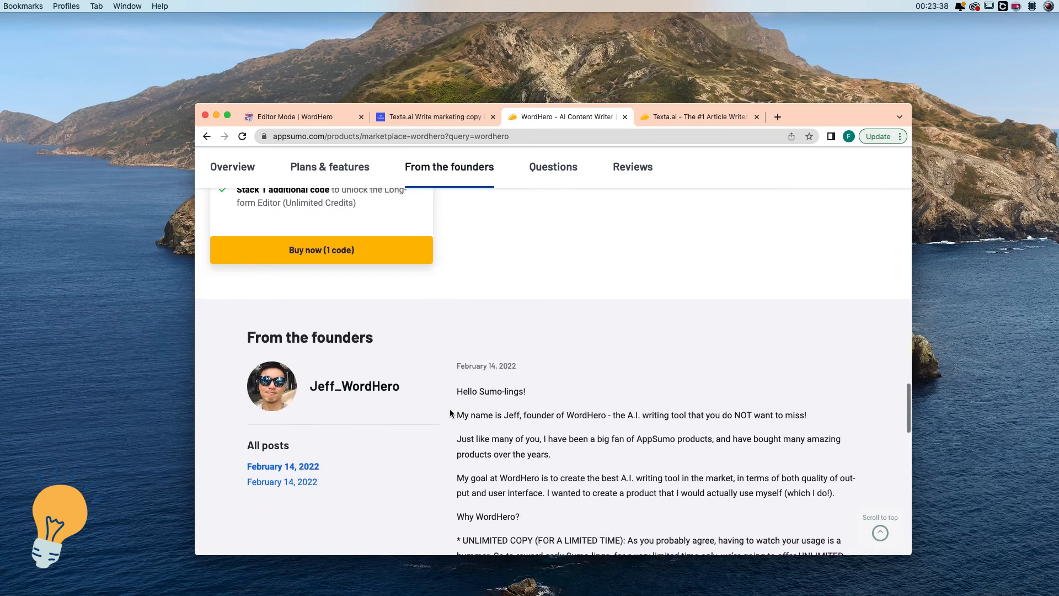
scroll(450, 413, "up", 10)
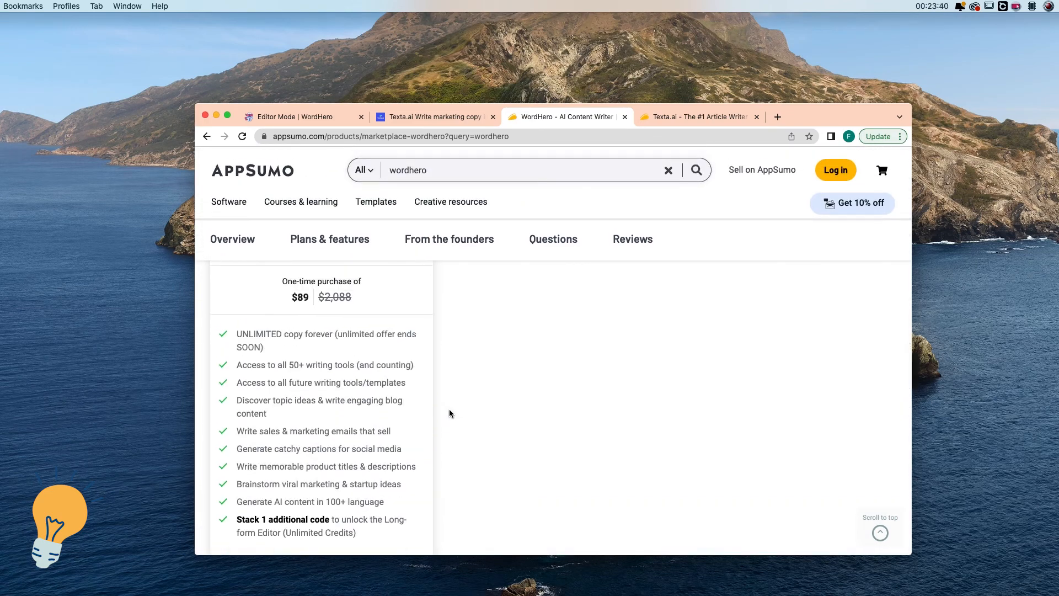
left_click_drag(318, 297, 351, 297)
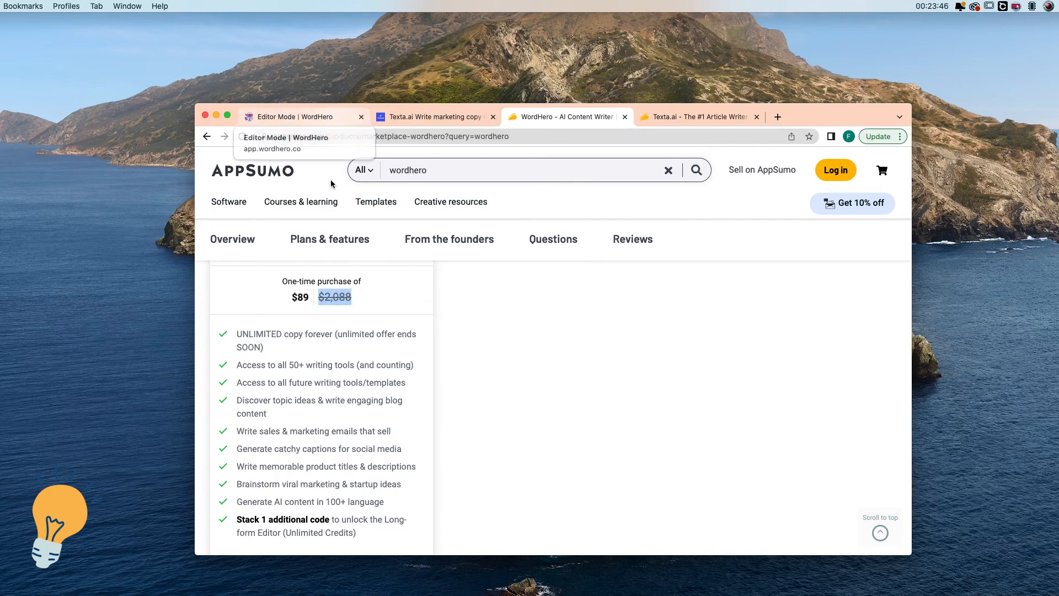
left_click(353, 299)
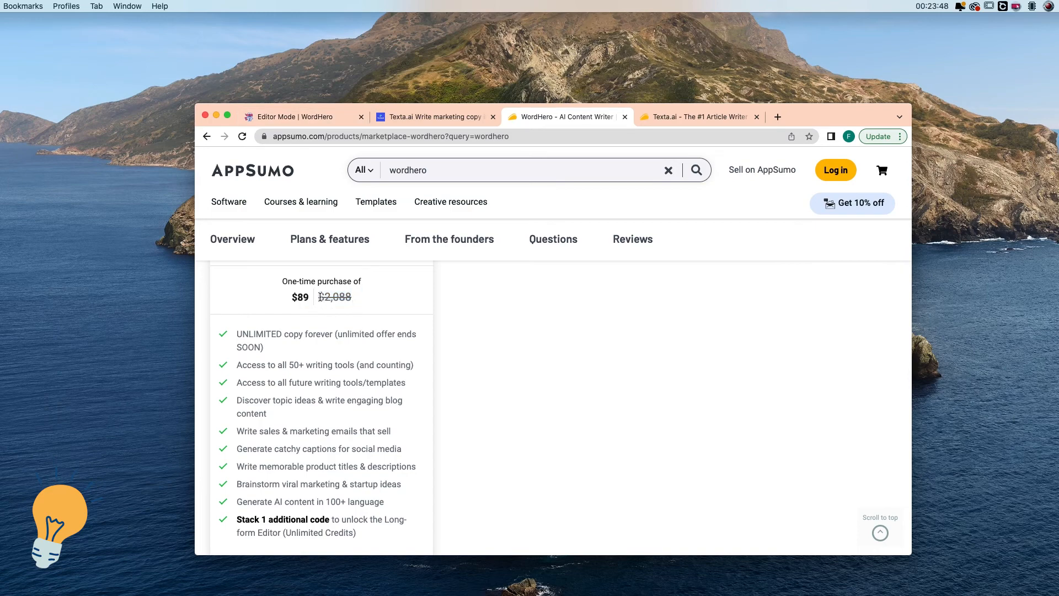
left_click_drag(318, 296, 359, 302)
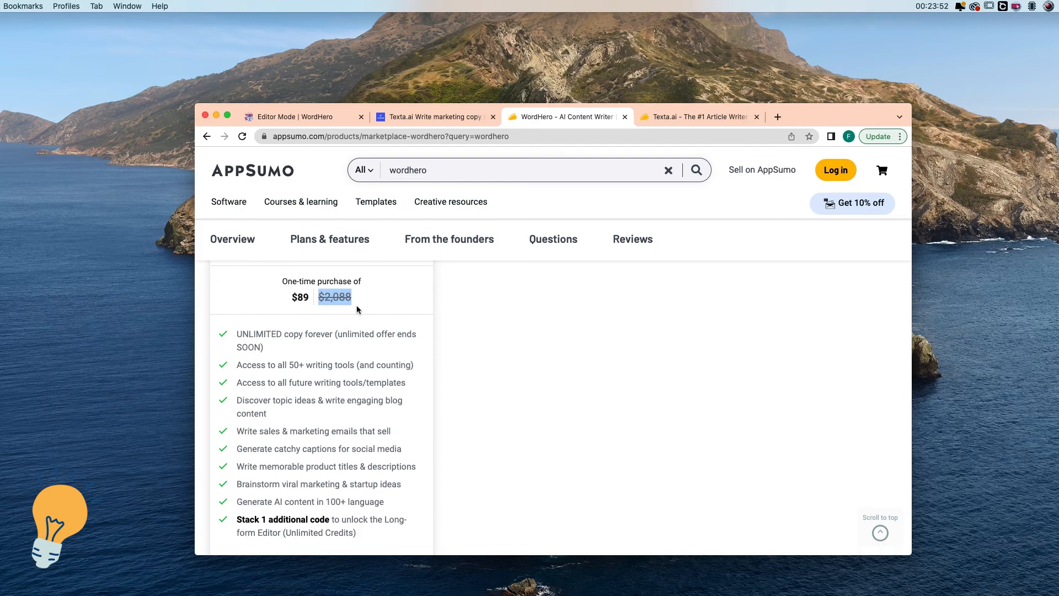
left_click_drag(275, 281, 375, 287)
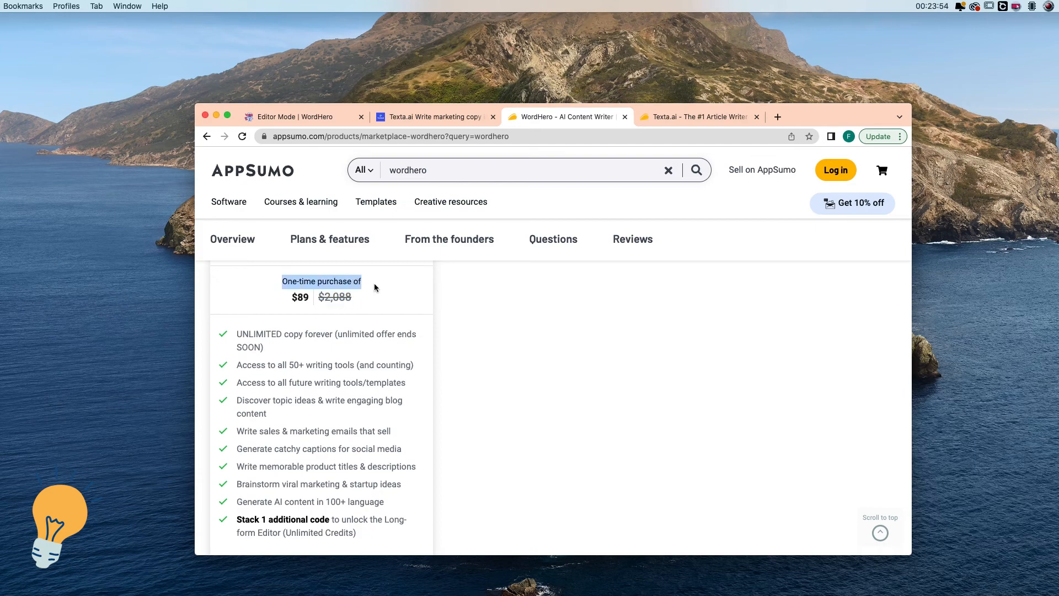
left_click(405, 296)
Highlight the deal price and the "60 day money-back guarantee" text in WordHero's purchase box.
scroll(584, 319, "up", 10)
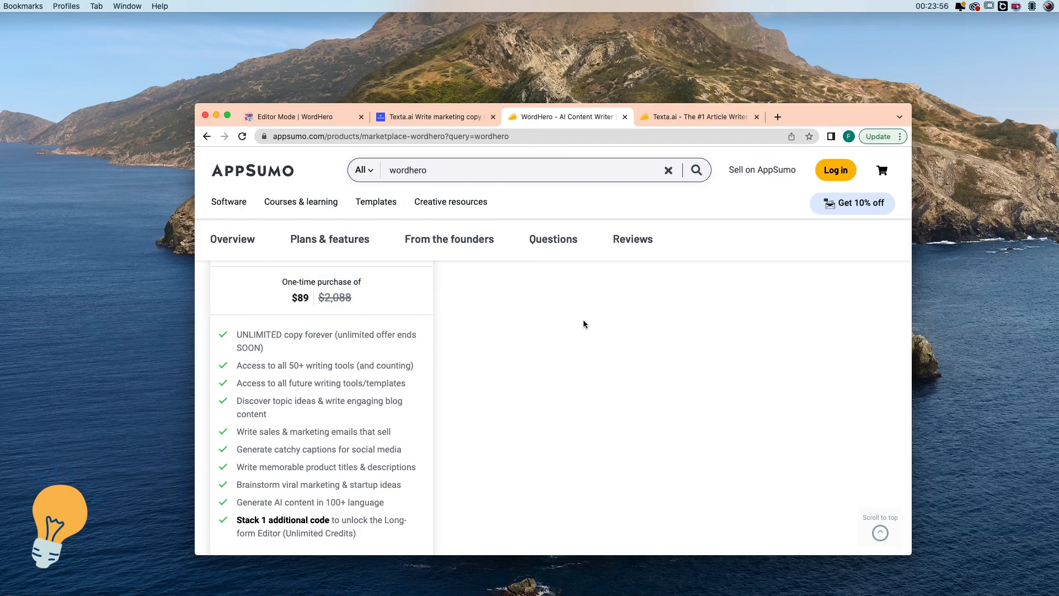
scroll(583, 319, "up", 10)
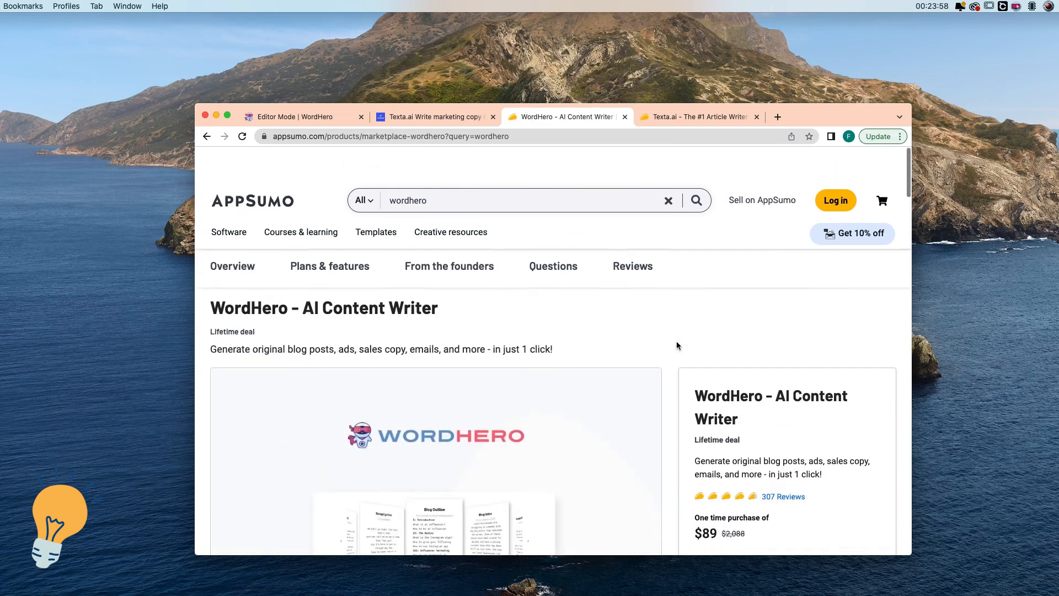
scroll(666, 346, "down", 3)
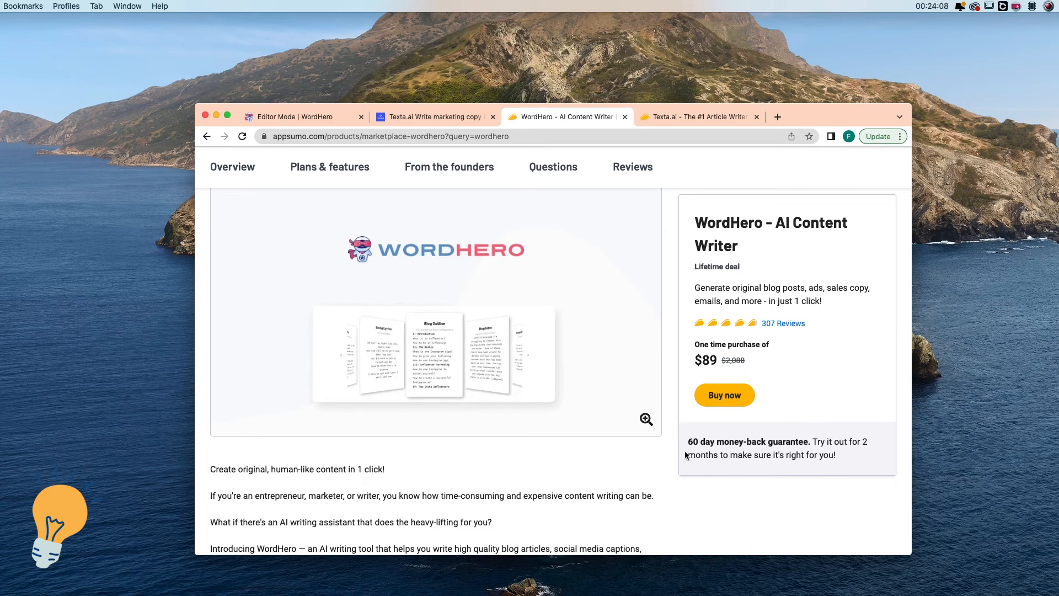
left_click_drag(687, 441, 807, 442)
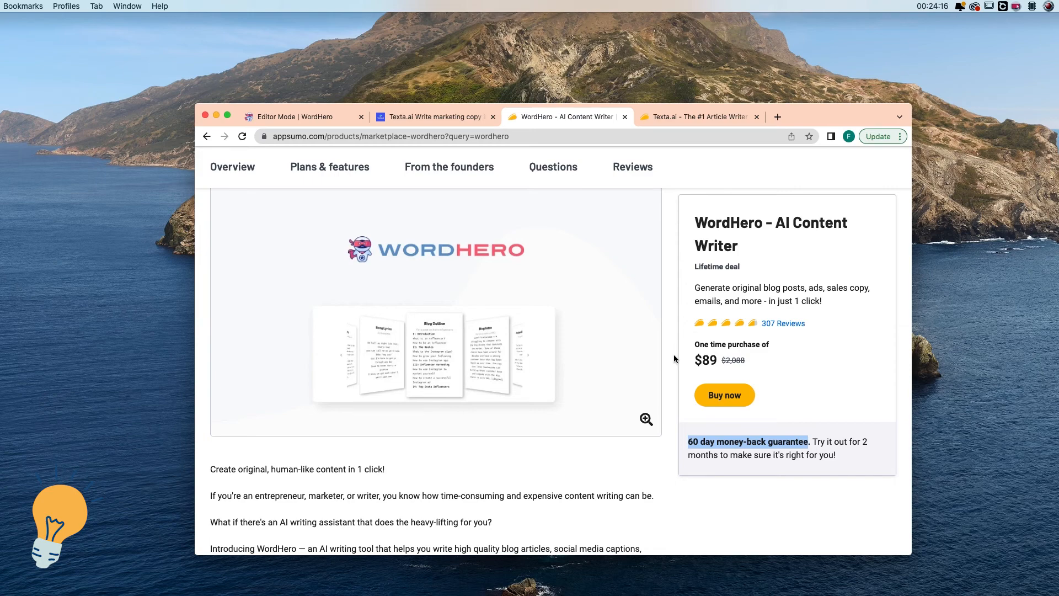
mouse_move(698, 360)
left_mouse_down()
mouse_move(722, 363)
mouse_move(711, 363)
left_mouse_up()
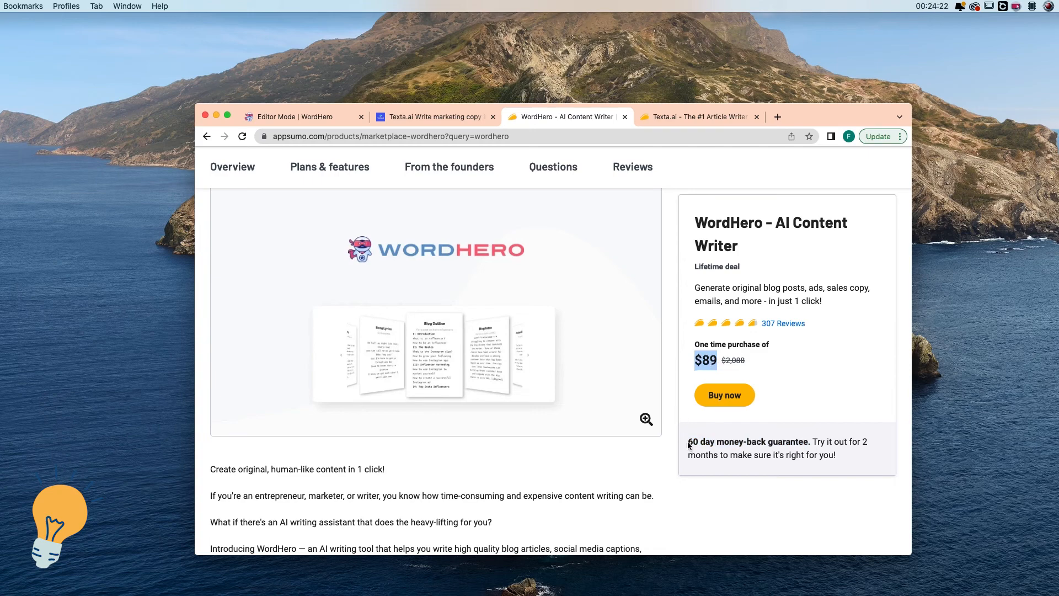
left_click_drag(688, 441, 805, 447)
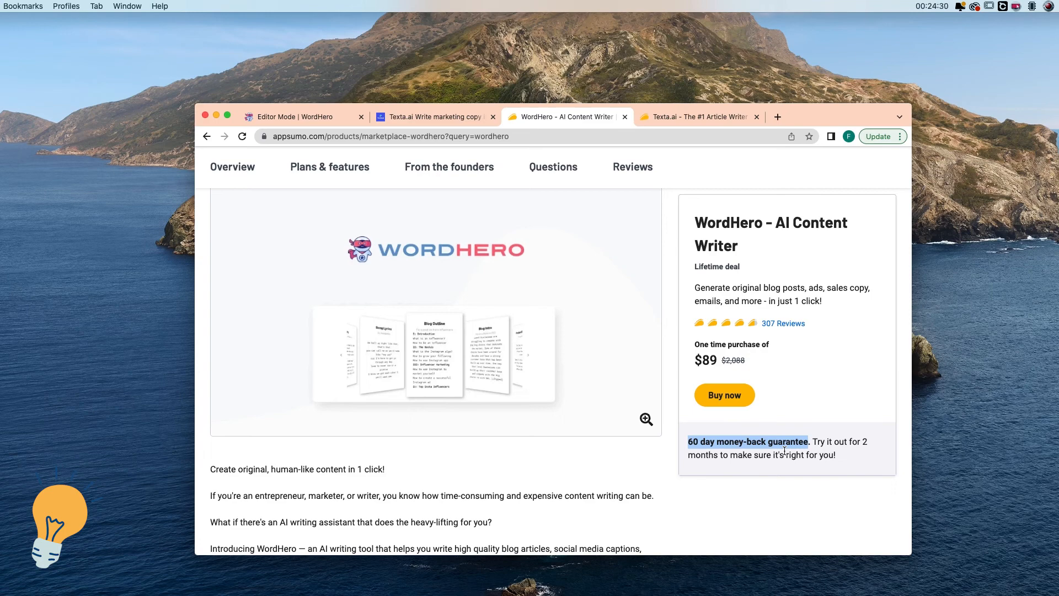
Switch between the two AppSumo deal pages and highlight the price in Texta.ai's purchase box.
left_click(685, 118)
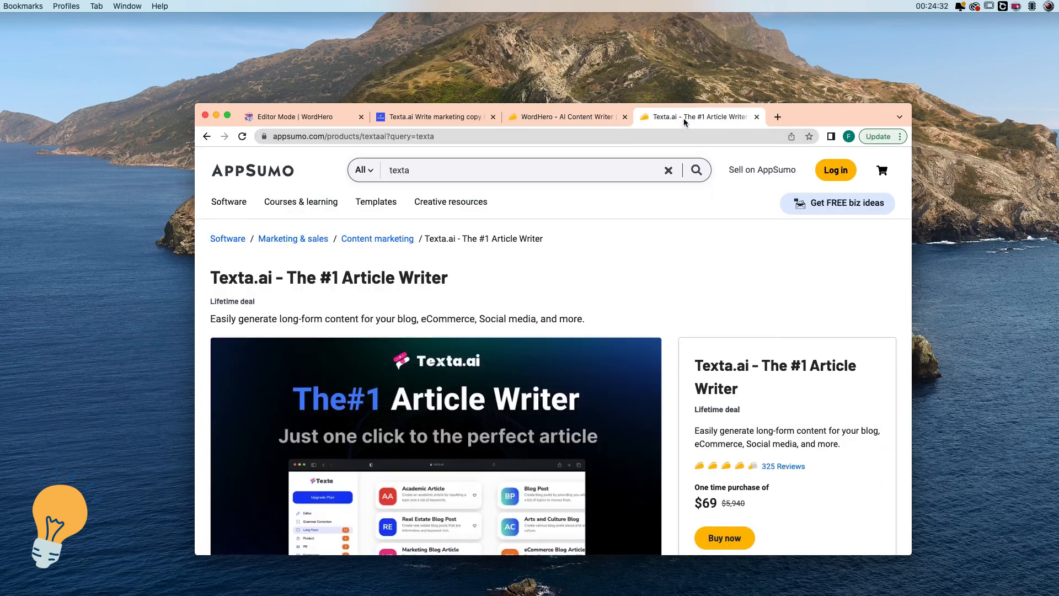
left_click(580, 120)
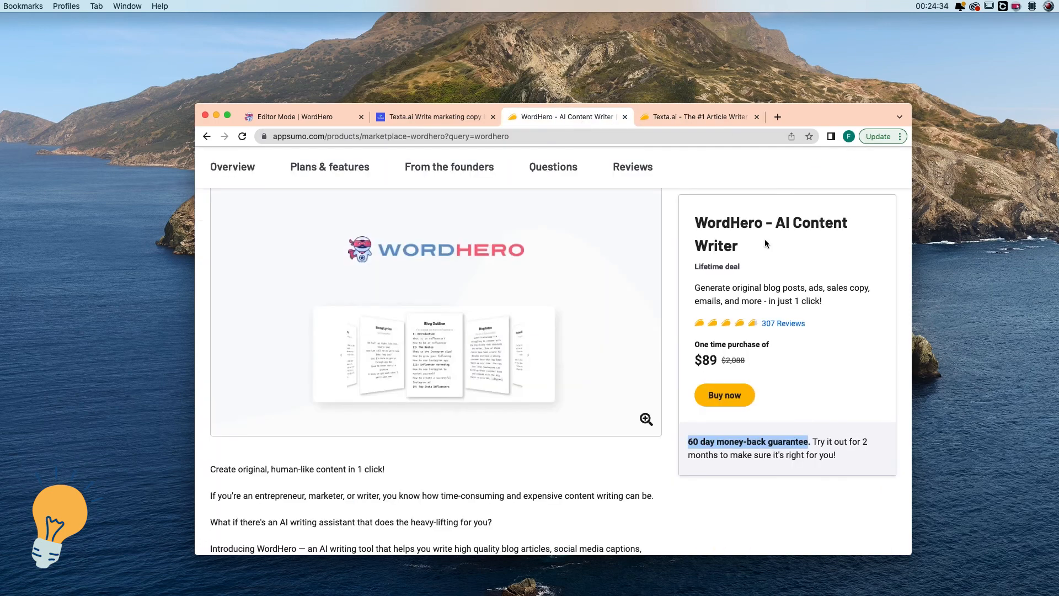
left_click(662, 119)
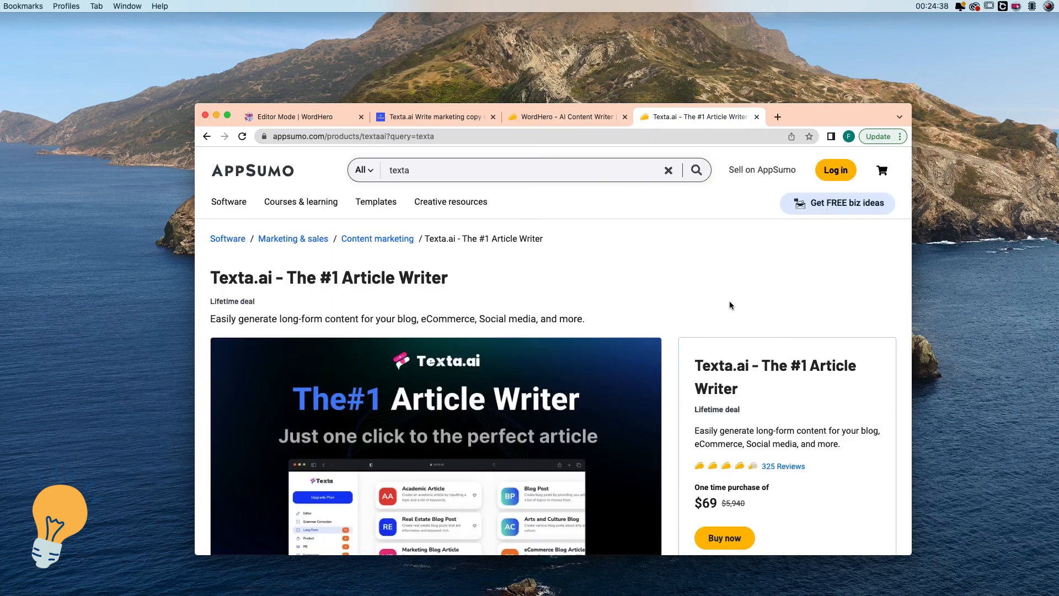
scroll(729, 305, "down", 5)
left_click_drag(701, 361, 719, 361)
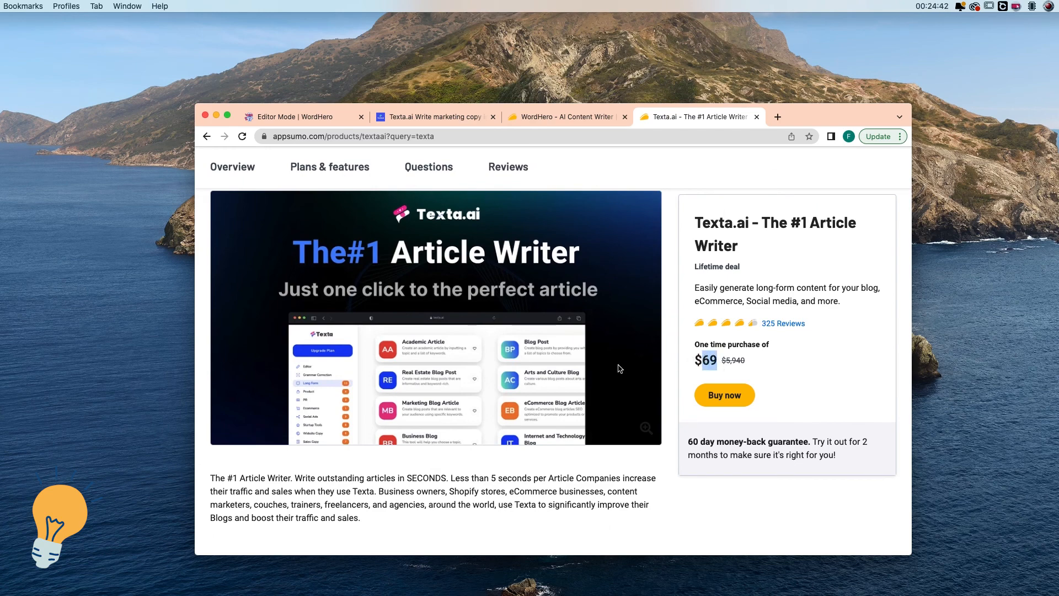
Highlight the struck-through original price on the Texta.ai plan card and check the deal terms above it.
scroll(618, 364, "down", 15)
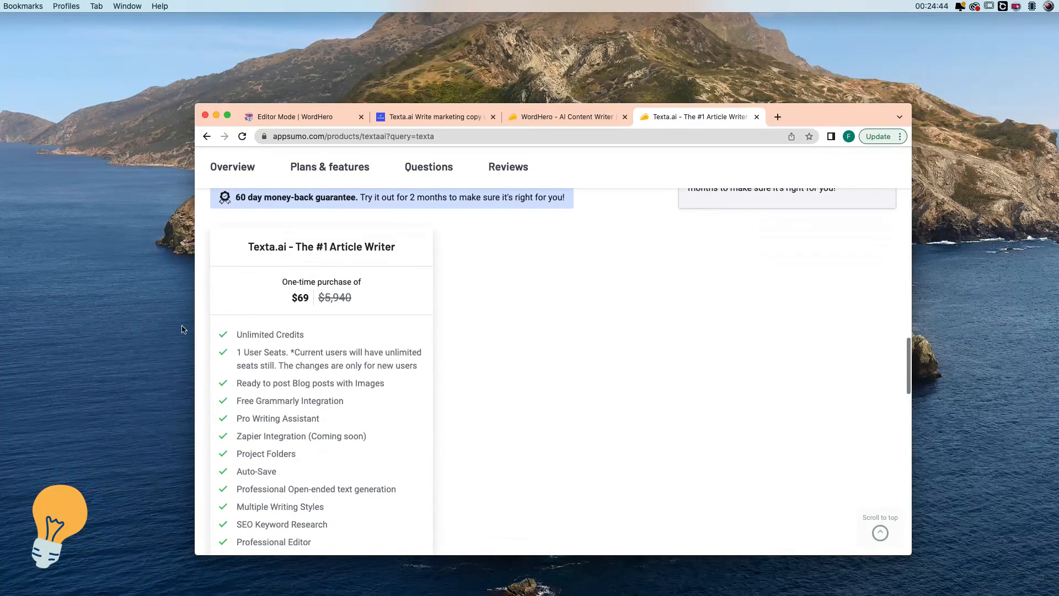
left_click_drag(296, 298, 356, 298)
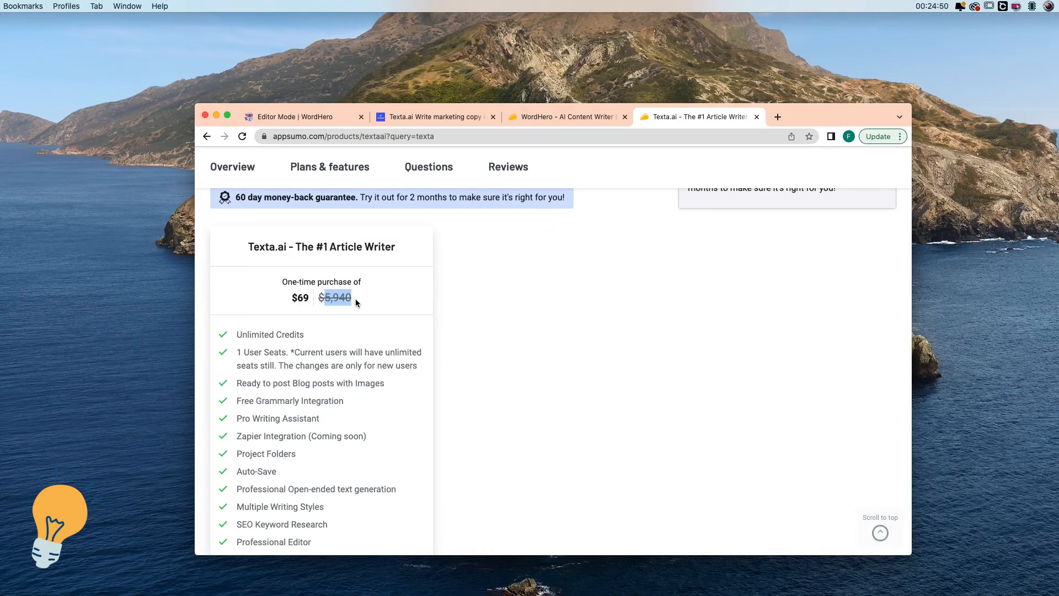
scroll(433, 321, "up", 4)
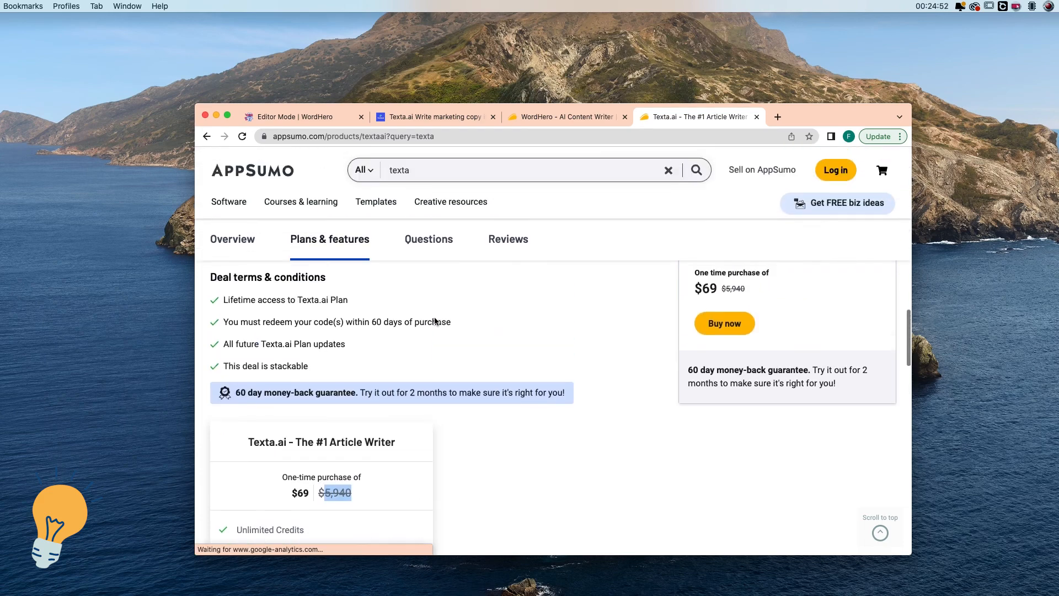
scroll(447, 351, "down", 4)
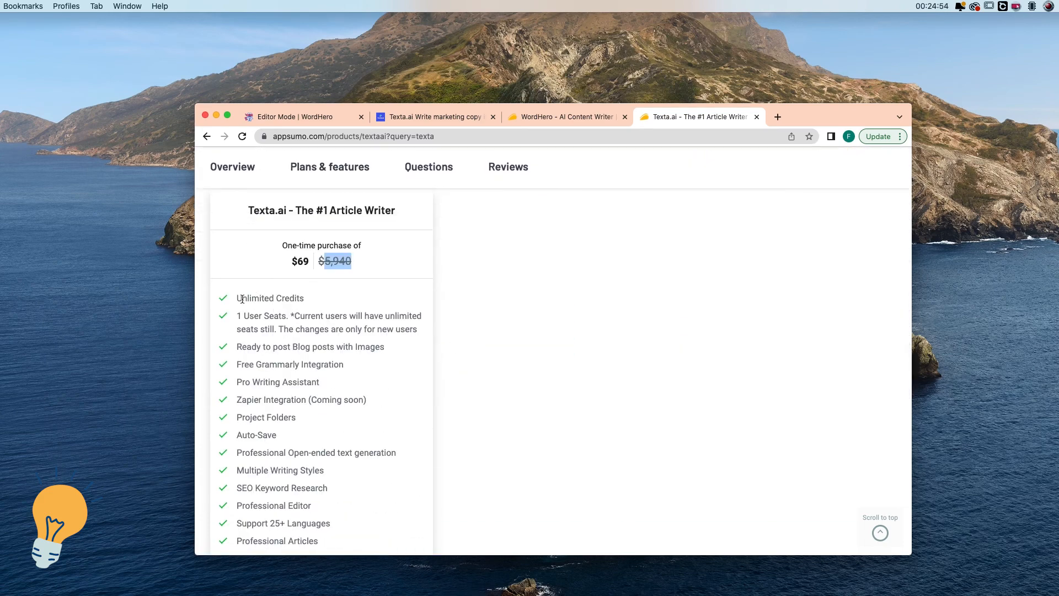
Review the Texta.ai plan's feature list, highlighting "Unlimited Credits" and the final features, and look over the Questions section.
left_click_drag(237, 298, 313, 300)
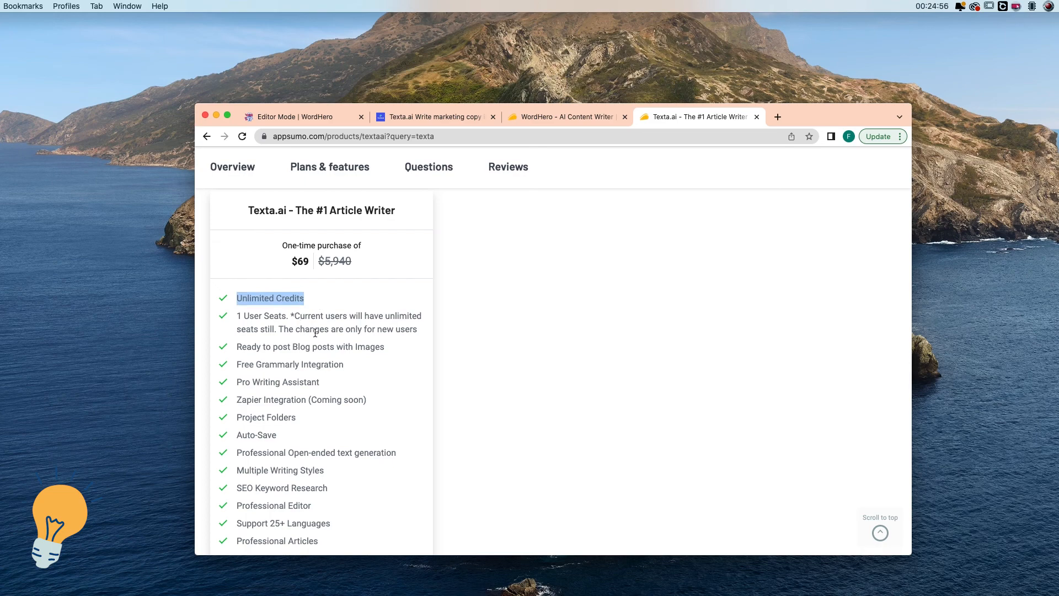
scroll(270, 270, "down", 2)
left_click_drag(237, 222, 226, 298)
scroll(421, 464, "down", 4)
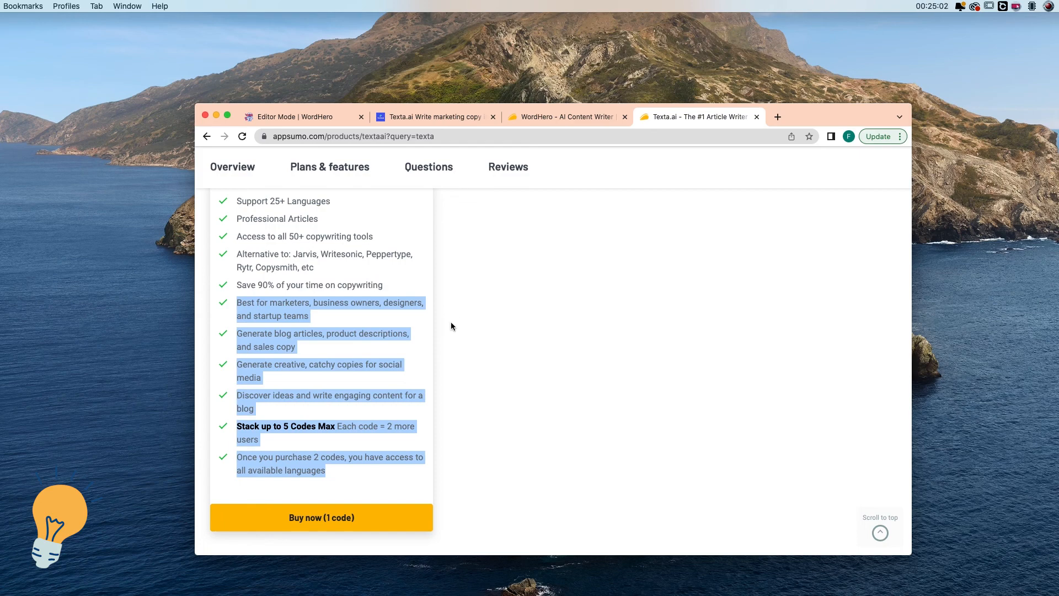
scroll(451, 322, "down", 10)
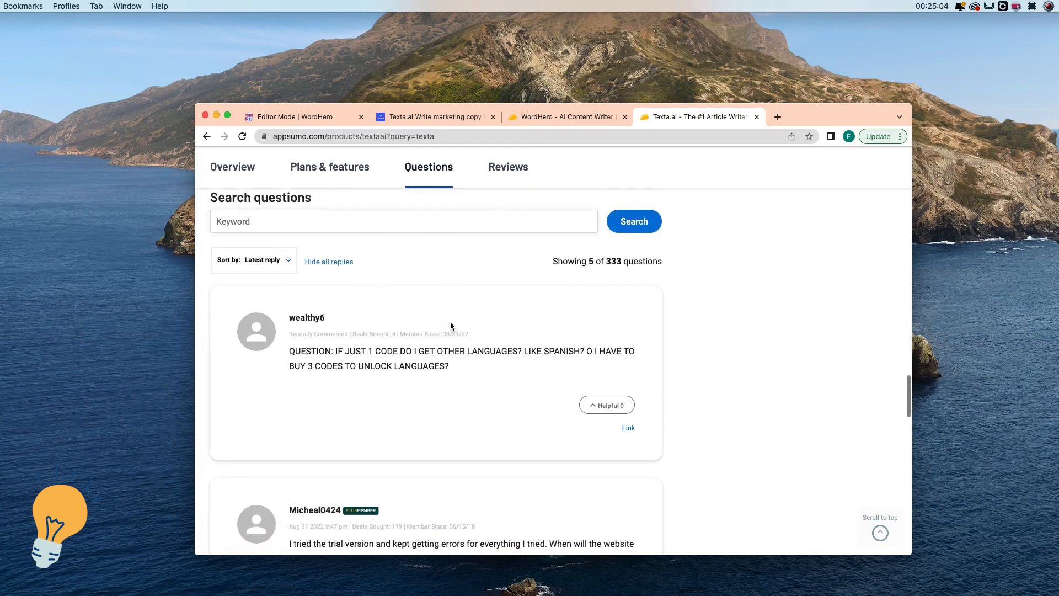
scroll(450, 322, "up", 15)
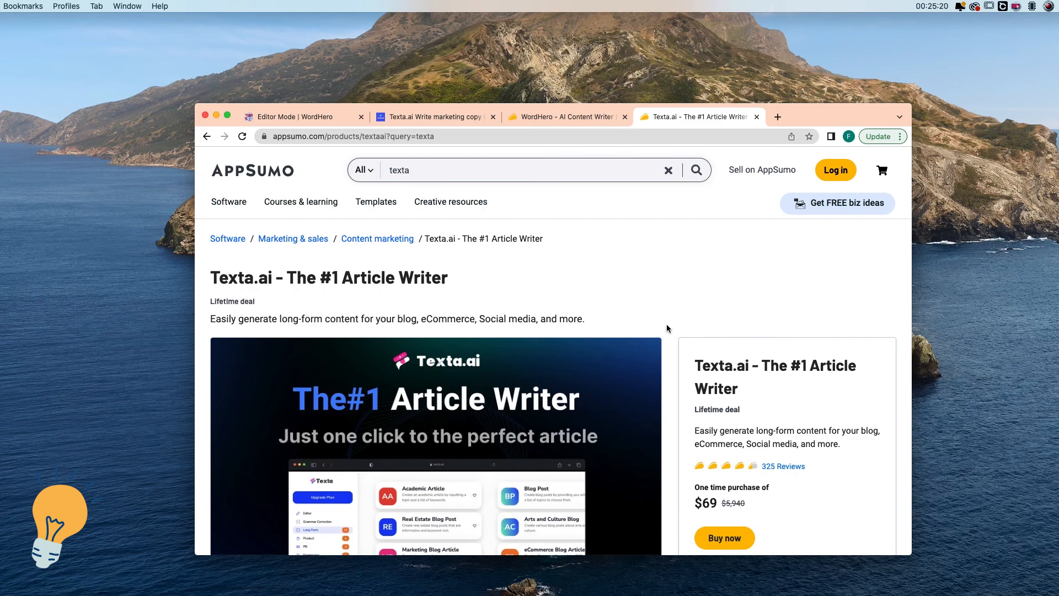
Highlight the "60 day money-back guarantee" text in Texta.ai's purchase box and return to the start of the deal page.
scroll(670, 344, "down", 3)
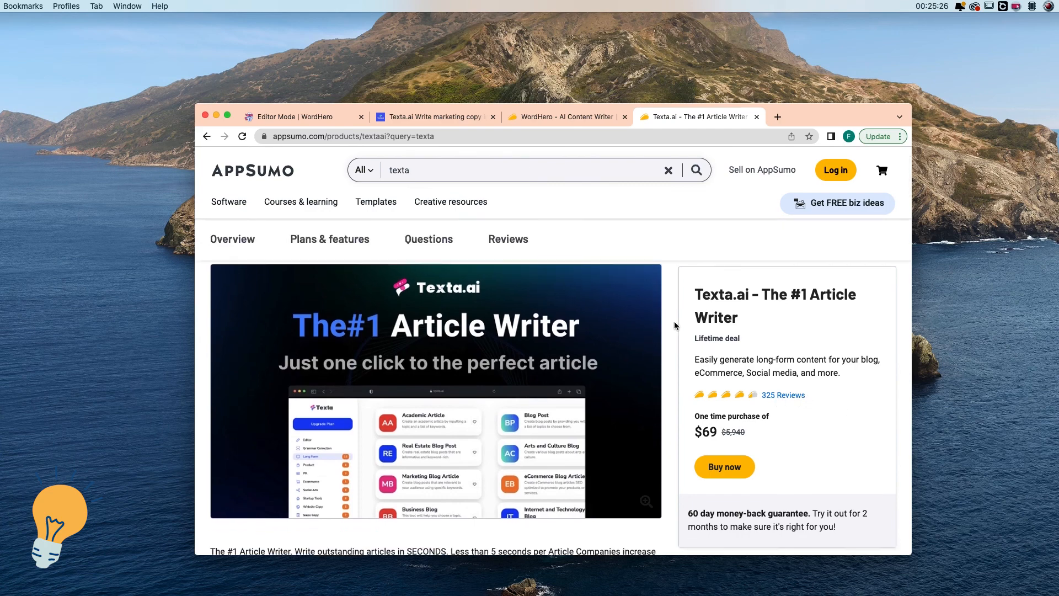
scroll(673, 327, "down", 4)
left_click_drag(686, 441, 808, 442)
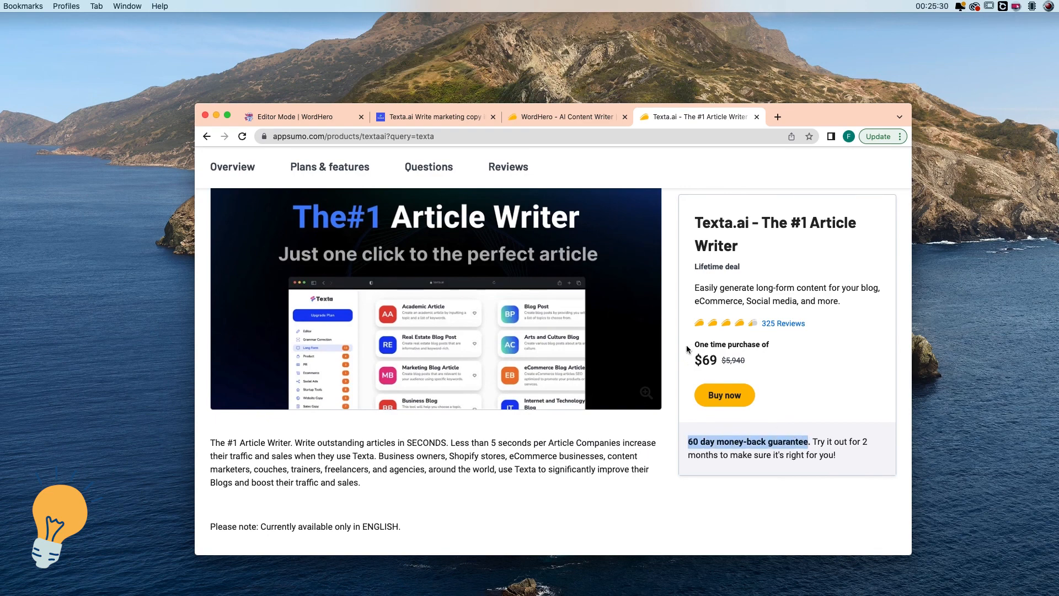
scroll(676, 317, "up", 2)
scroll(674, 317, "up", 3)
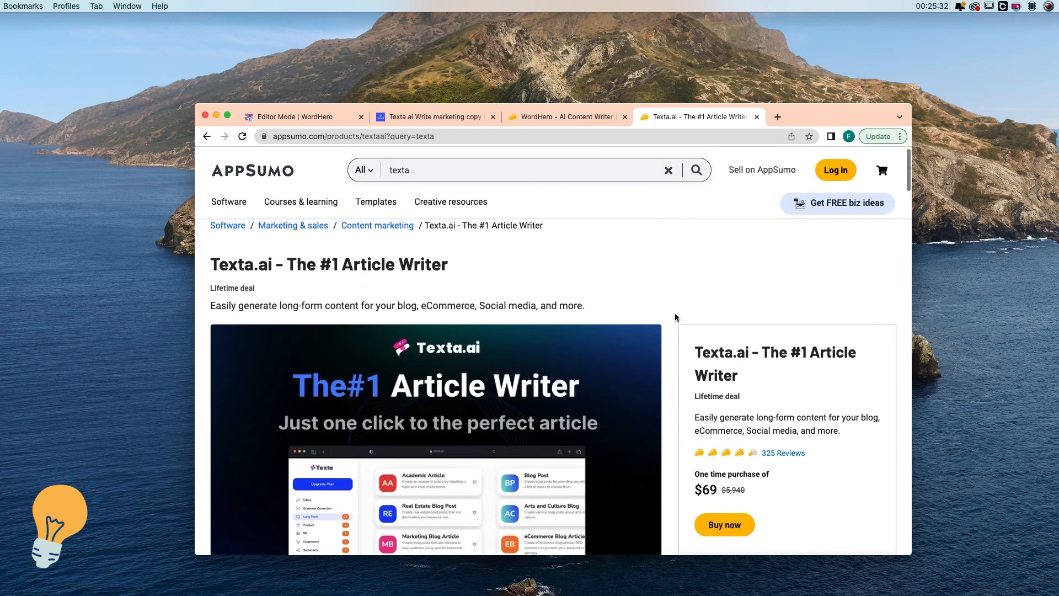